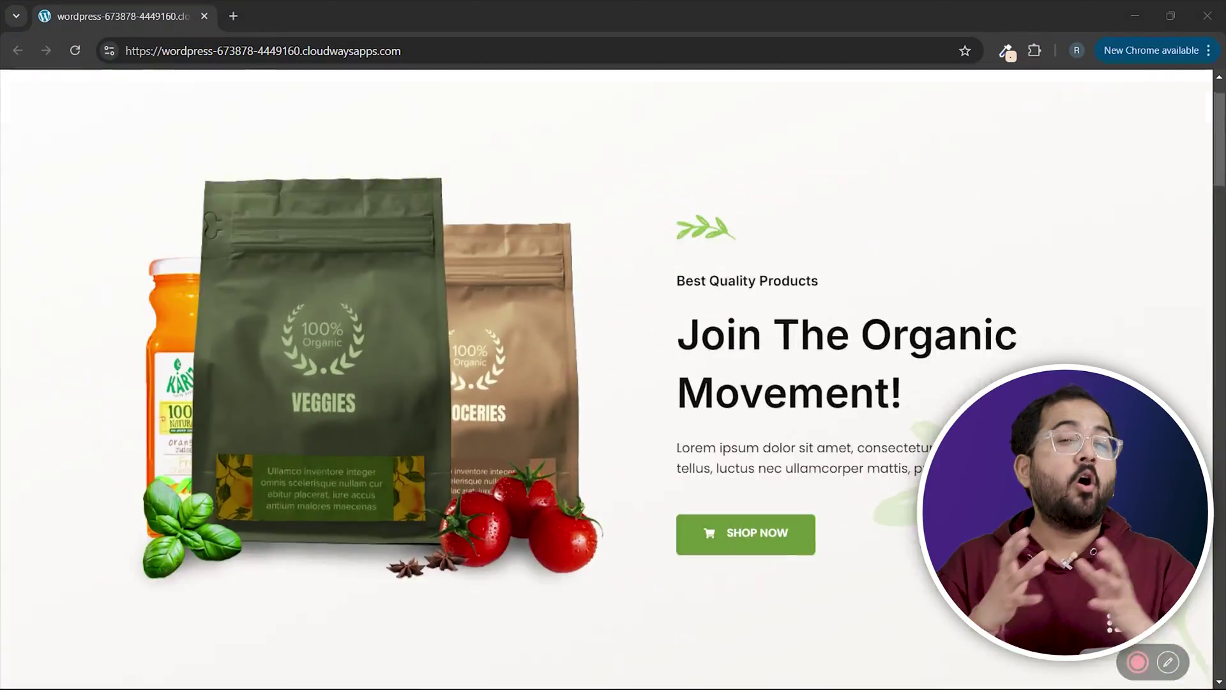
Open a product from the footer's Best Products list and scroll through its page.
scroll(606, 376, down, 20)
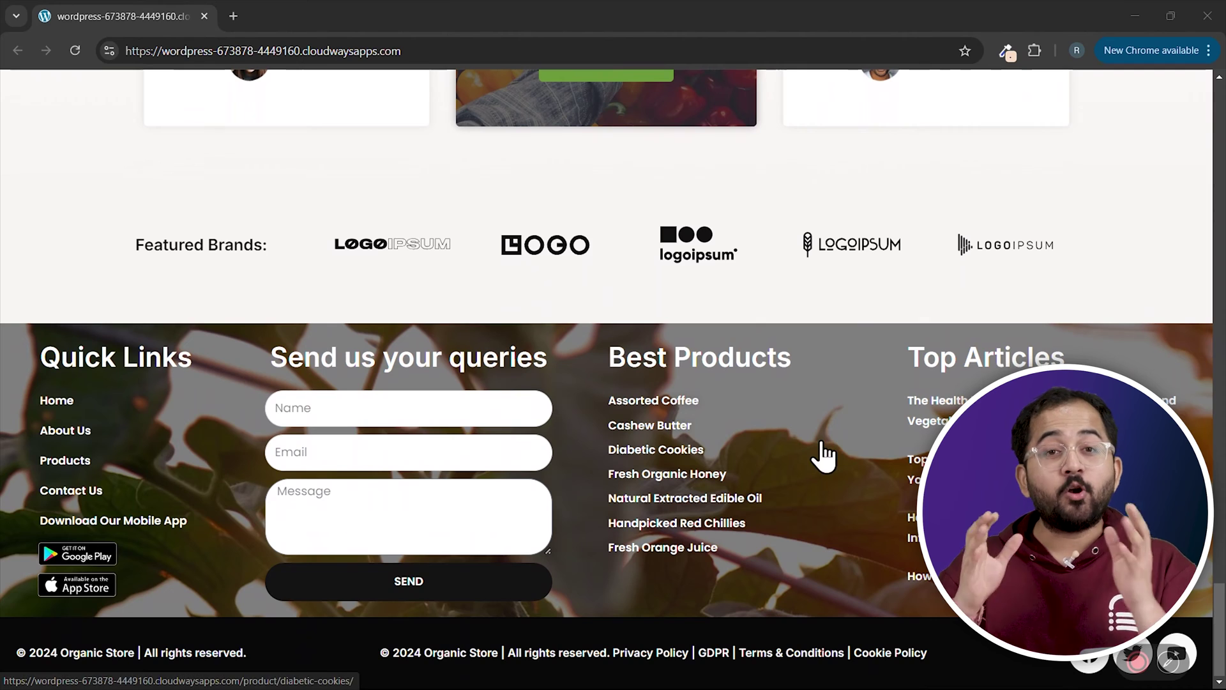
click(702, 423)
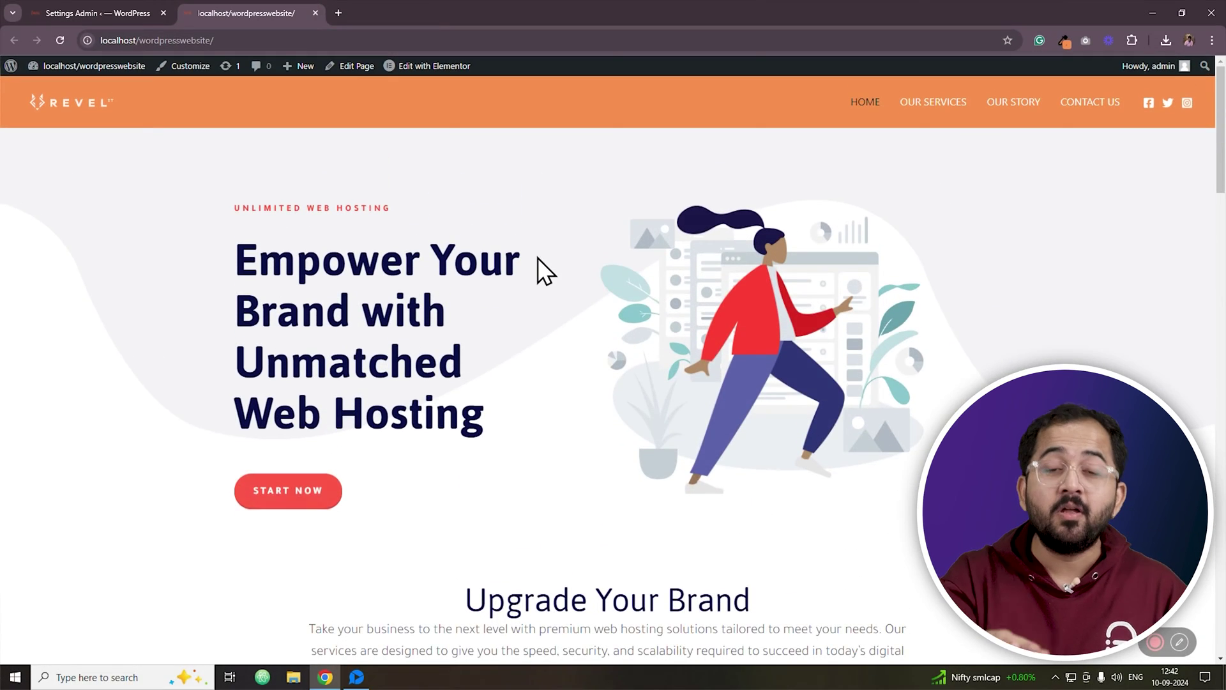
scroll(537, 258, down, 4)
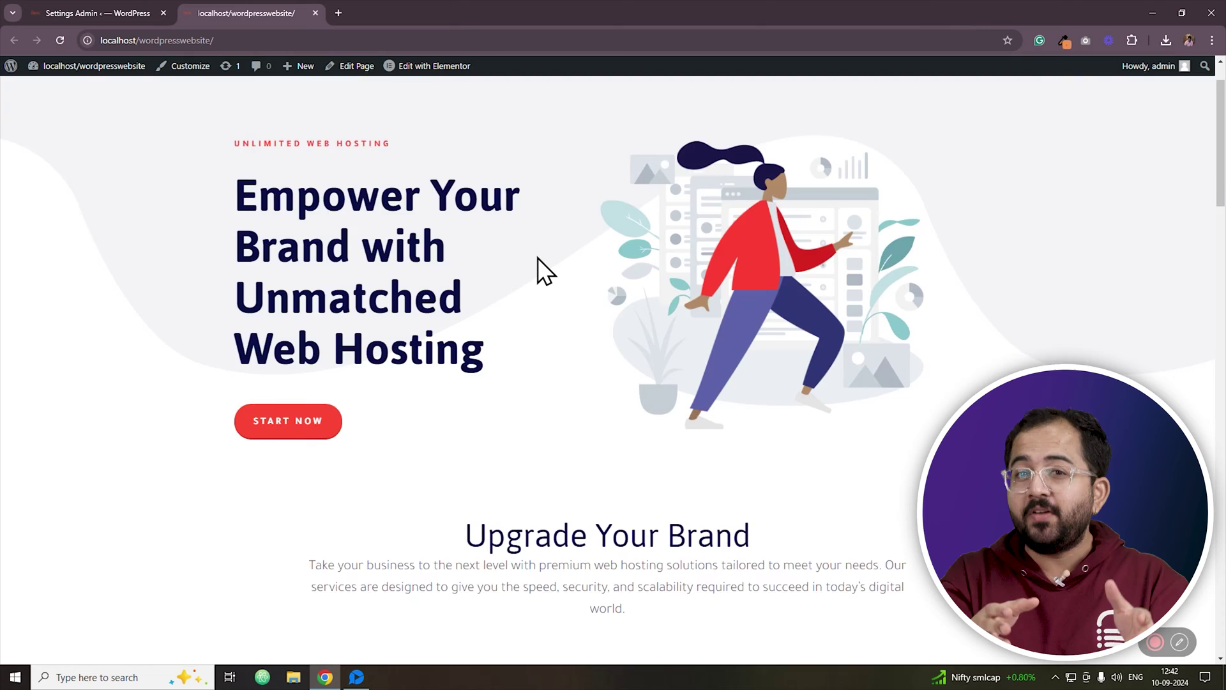
scroll(538, 258, down, 7)
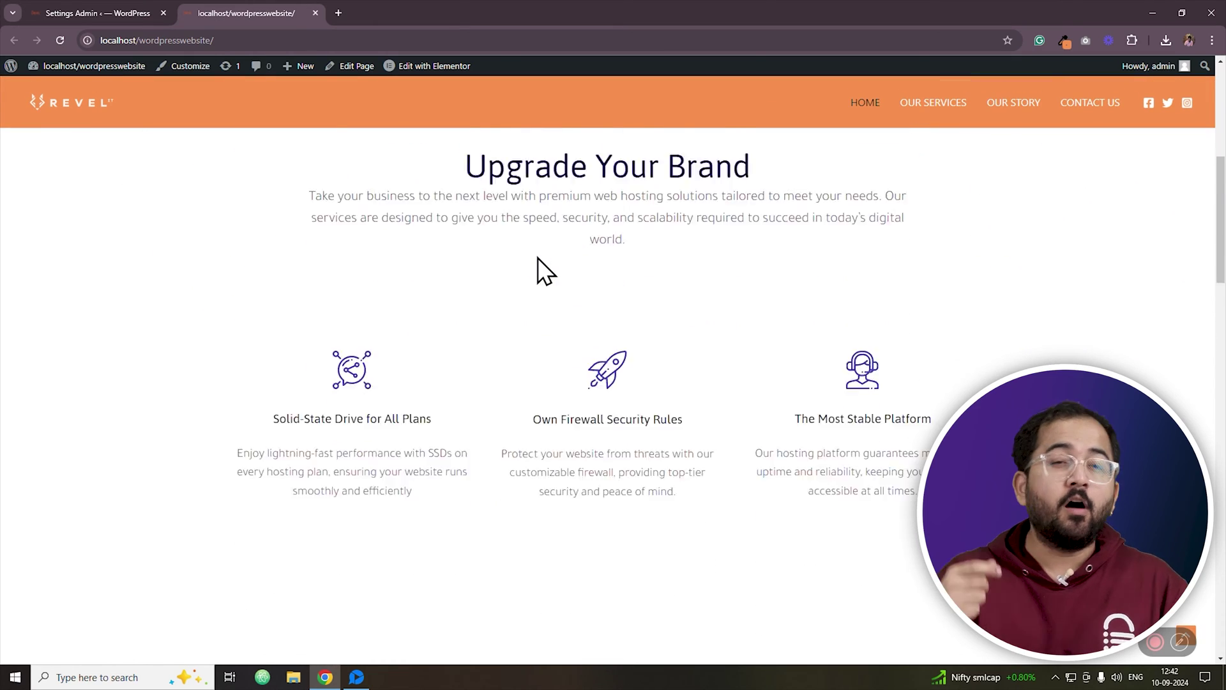
scroll(537, 258, down, 2)
scroll(537, 258, up, 10)
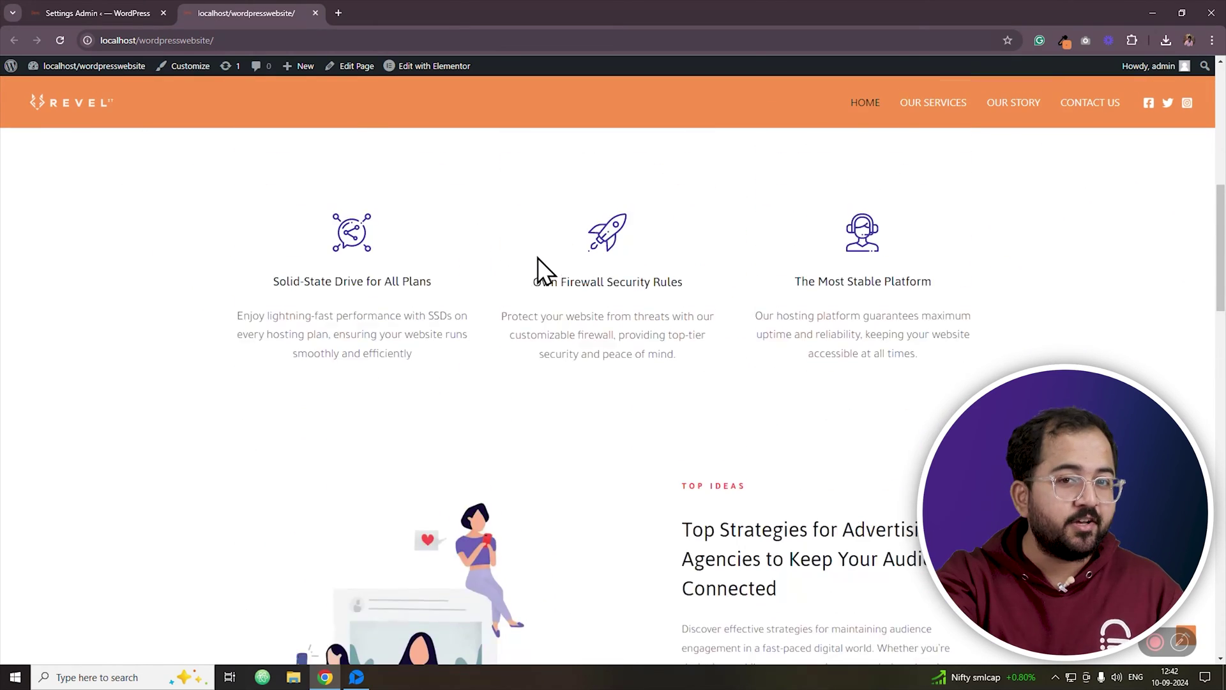
scroll(537, 258, up, 2)
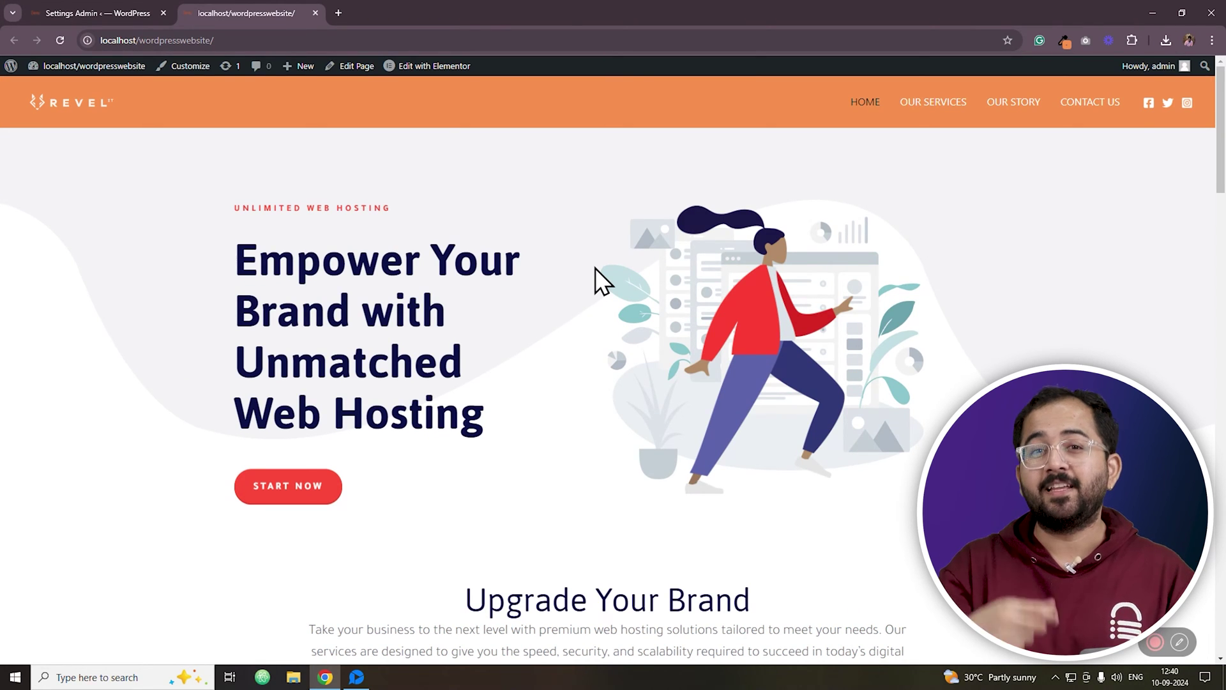
scroll(639, 274, down, 5)
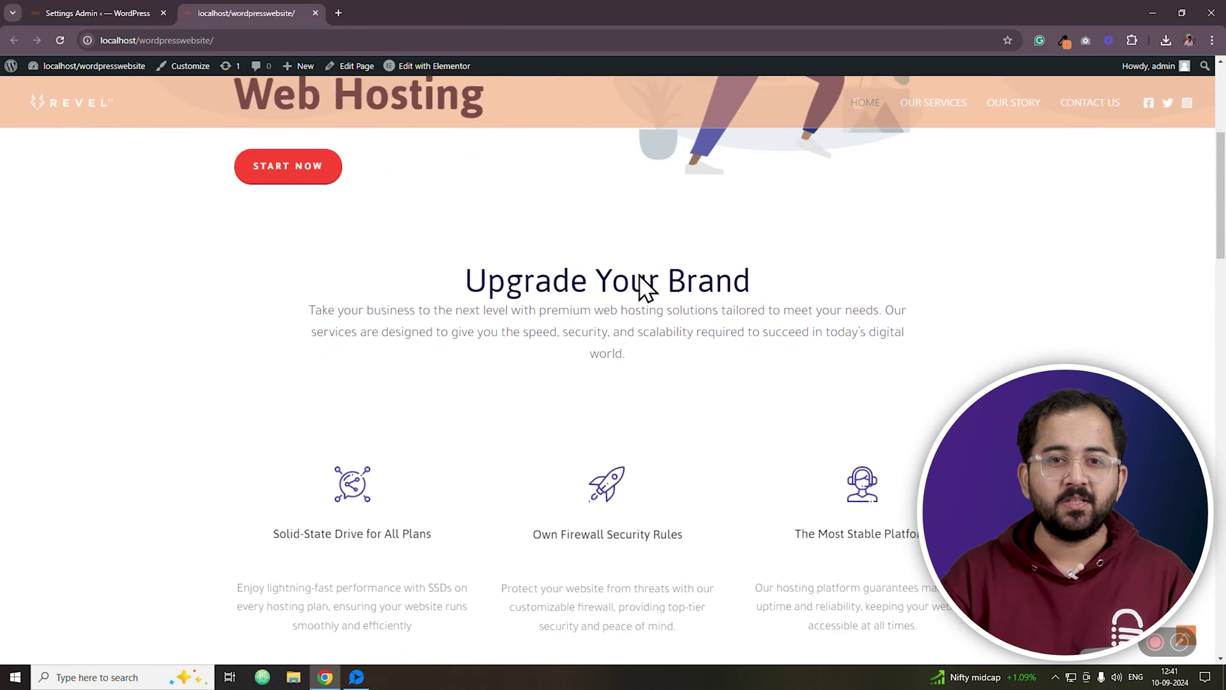
scroll(638, 274, down, 7)
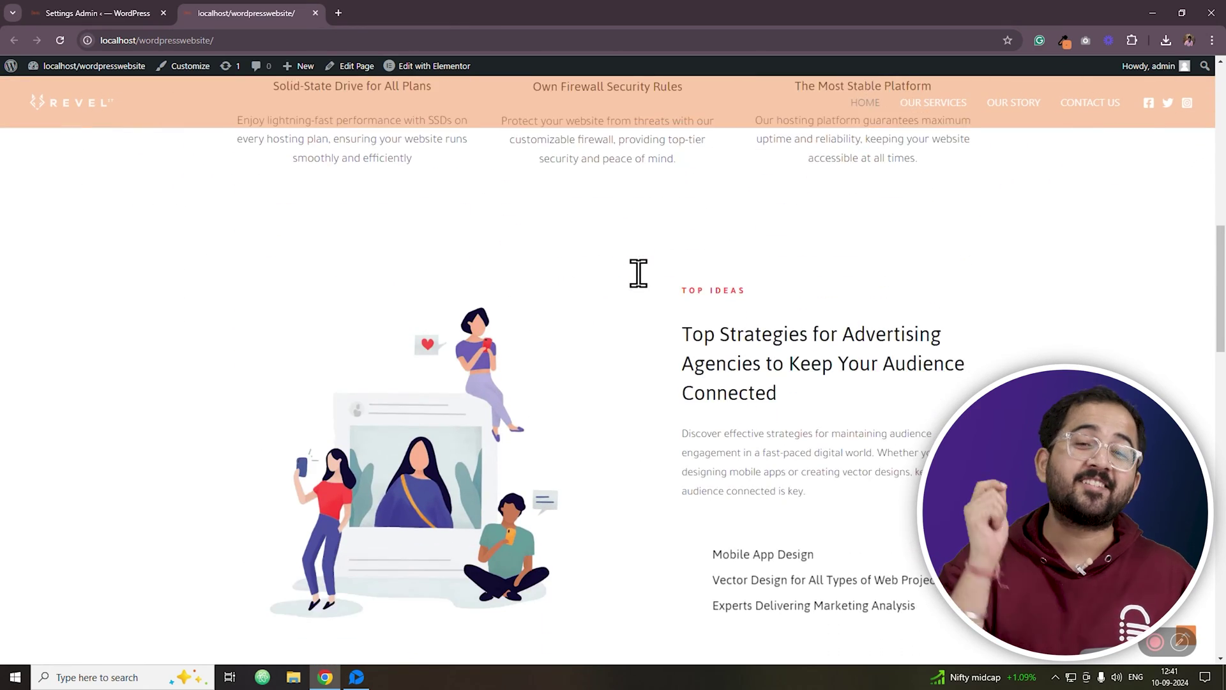
scroll(639, 275, down, 8)
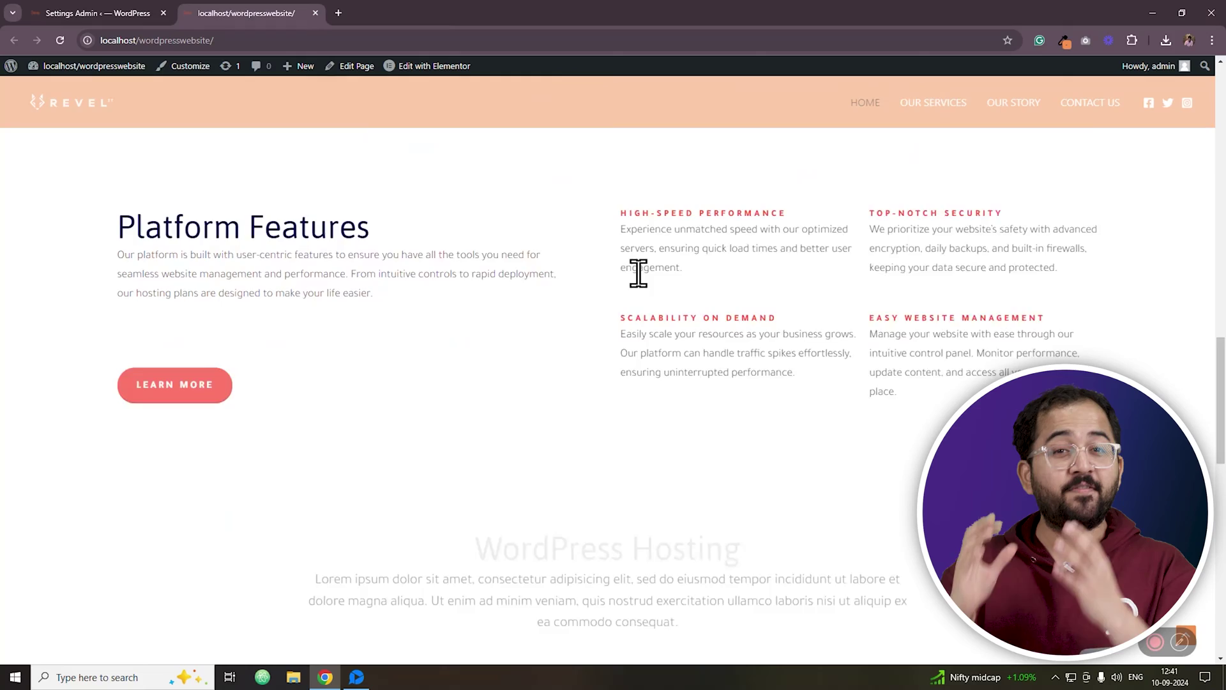
scroll(638, 273, down, 1)
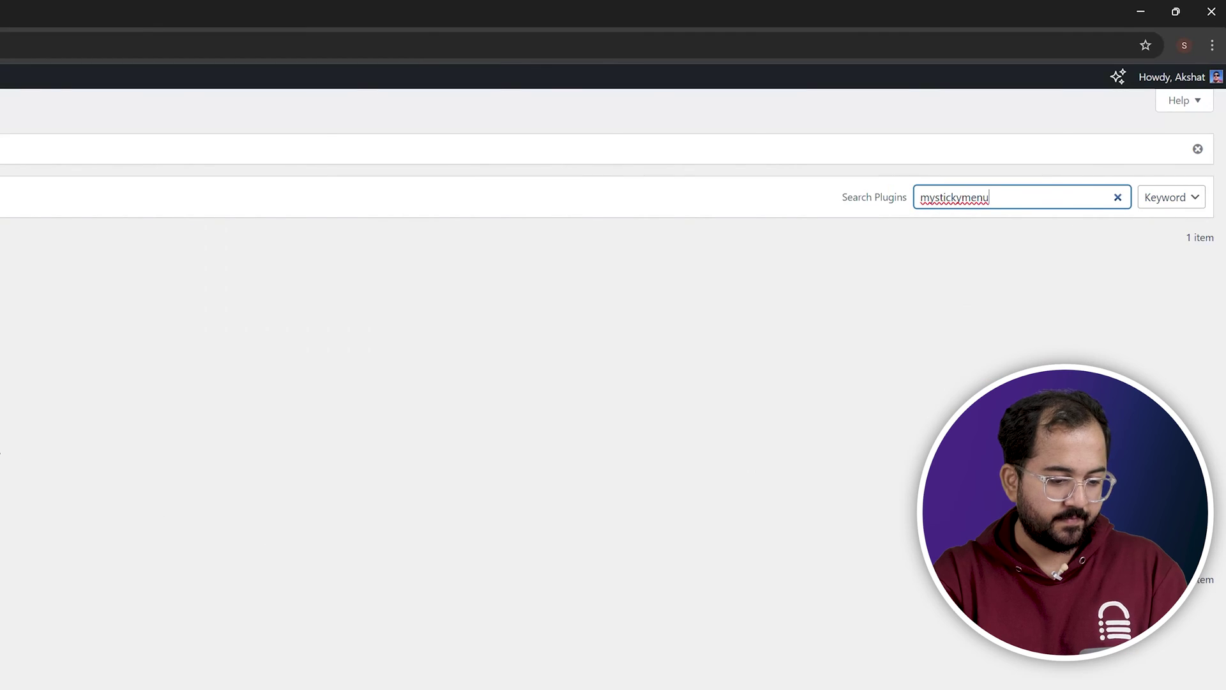
Install the mystickymenu plugin, then search 'Add fonts' and install Fonts Plugin.
click(303, 284)
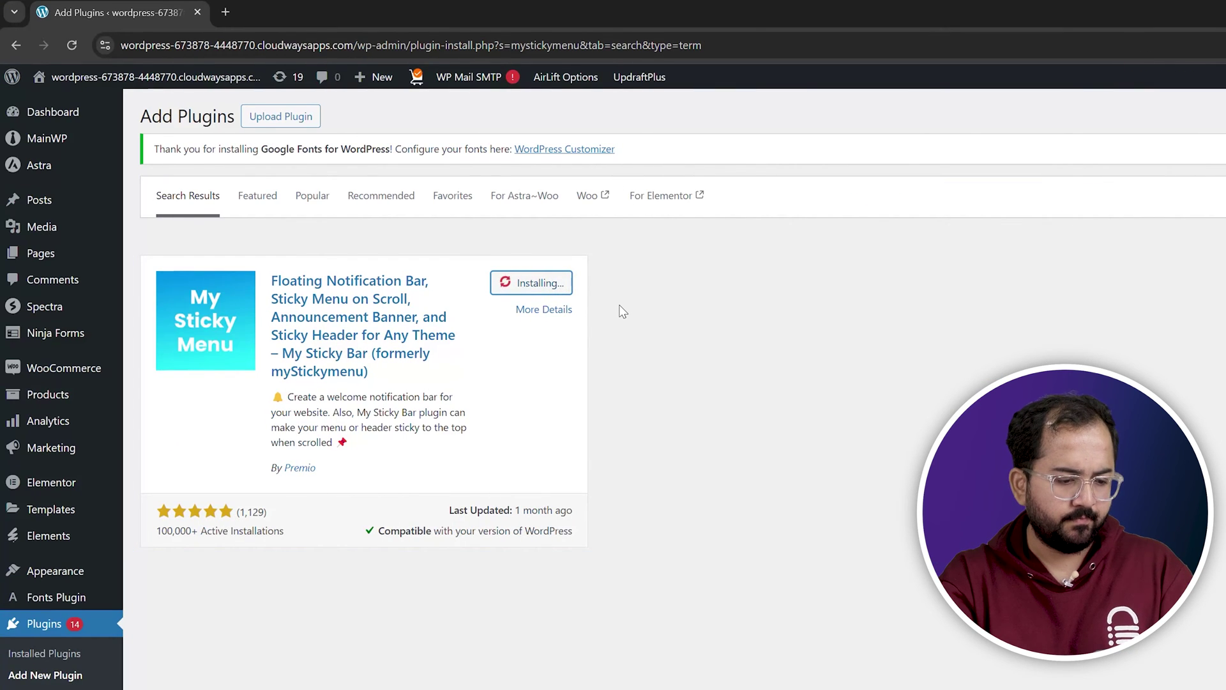
drag(1021, 197, 876, 203)
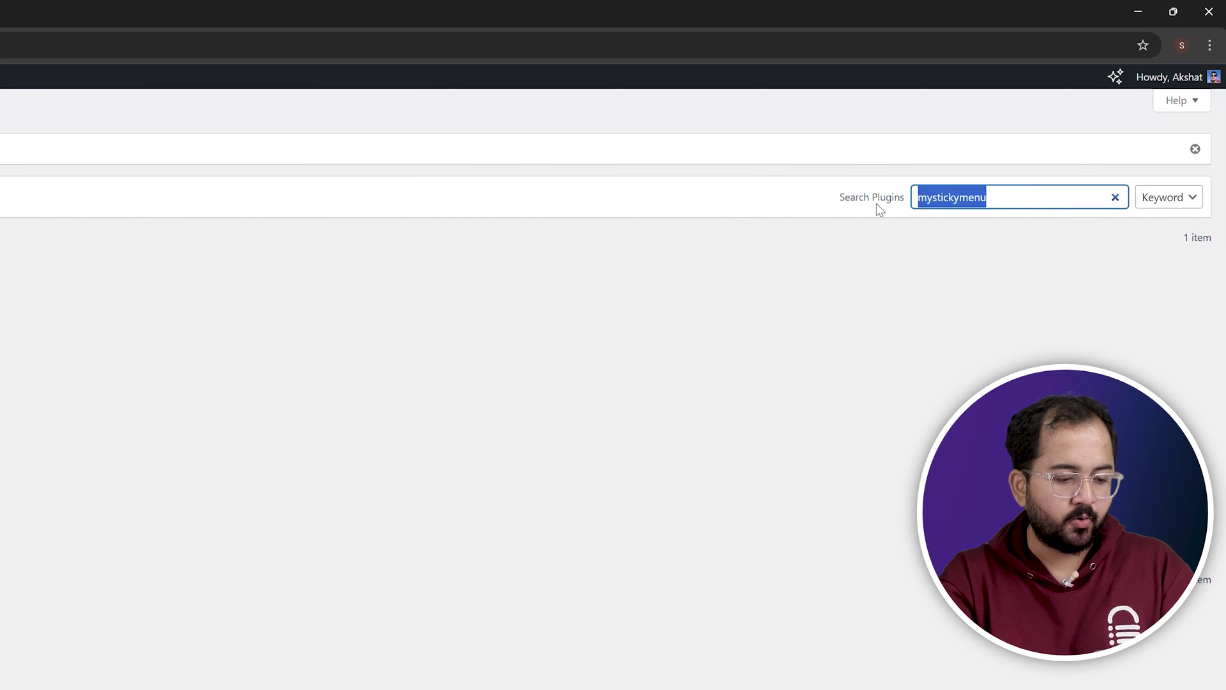
text(Add font)
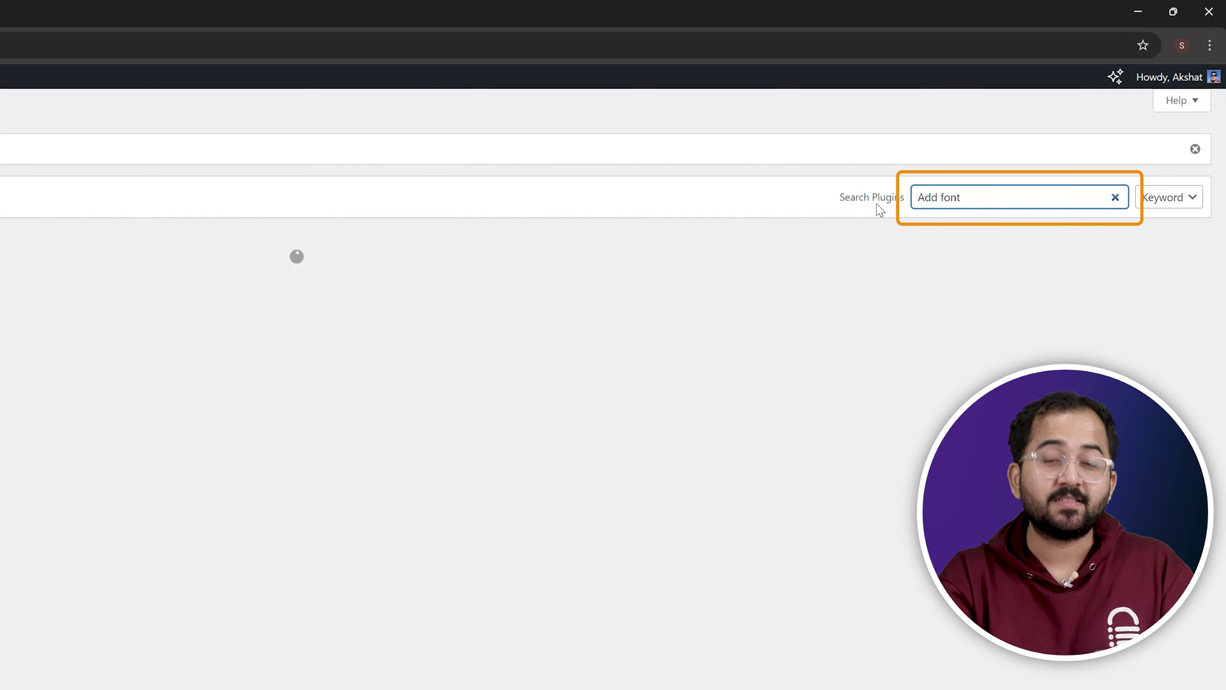
text(s)
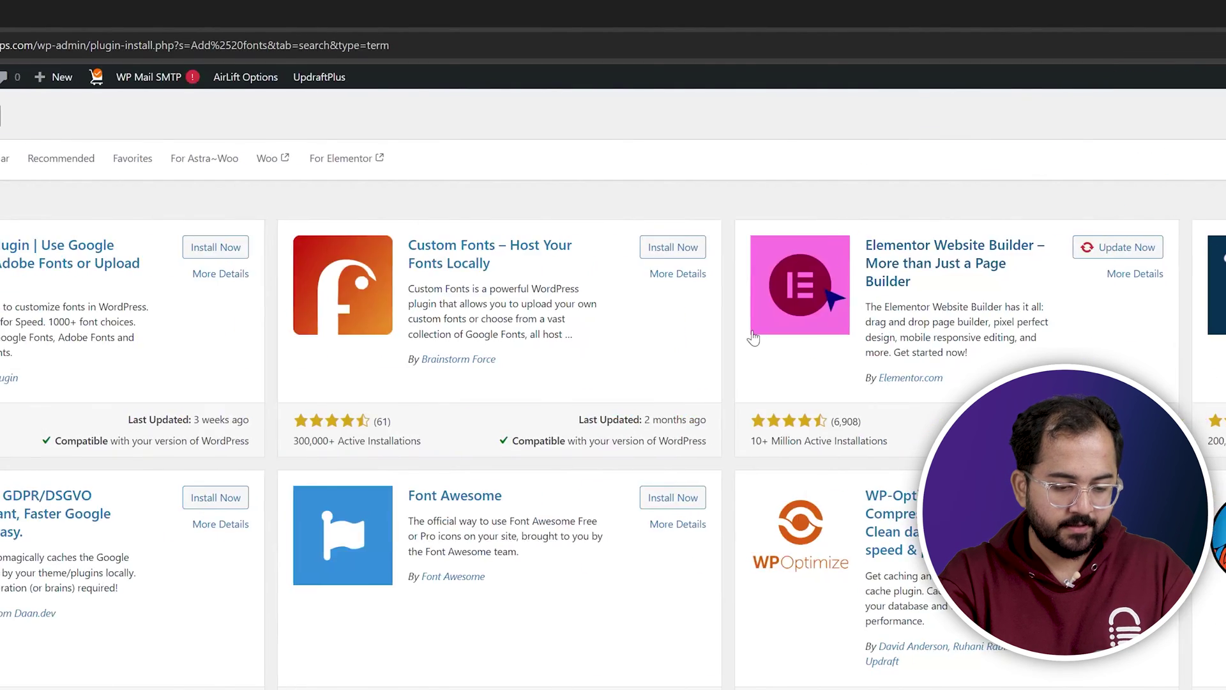
click(231, 249)
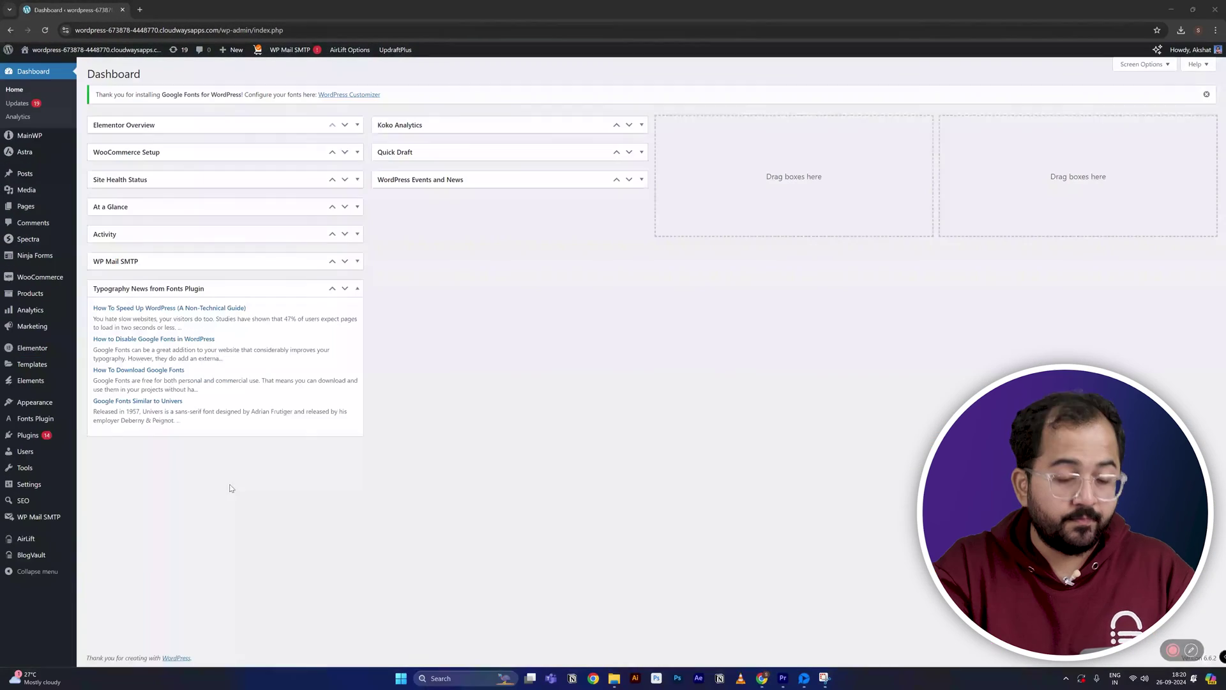
Go to the Appearance Themes page listing the installed themes.
mouse_move(45, 404)
click(97, 403)
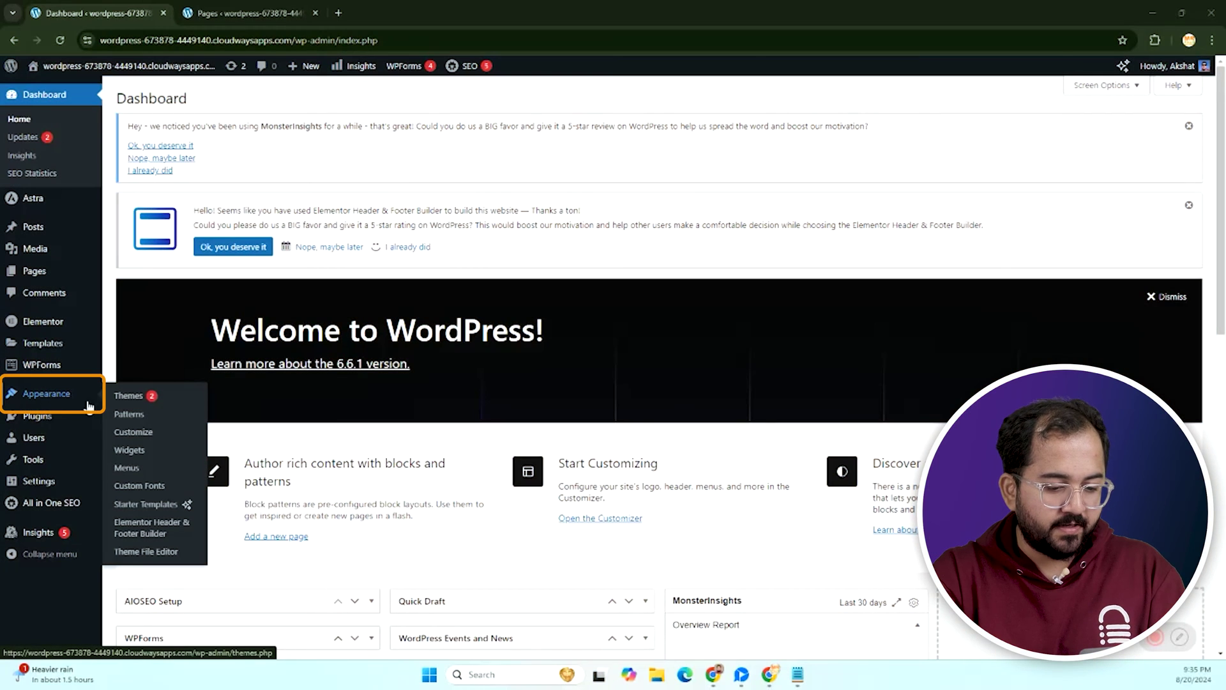
Create a new navigation menu named 'Awesome Menu' on the Menus screen.
click(128, 468)
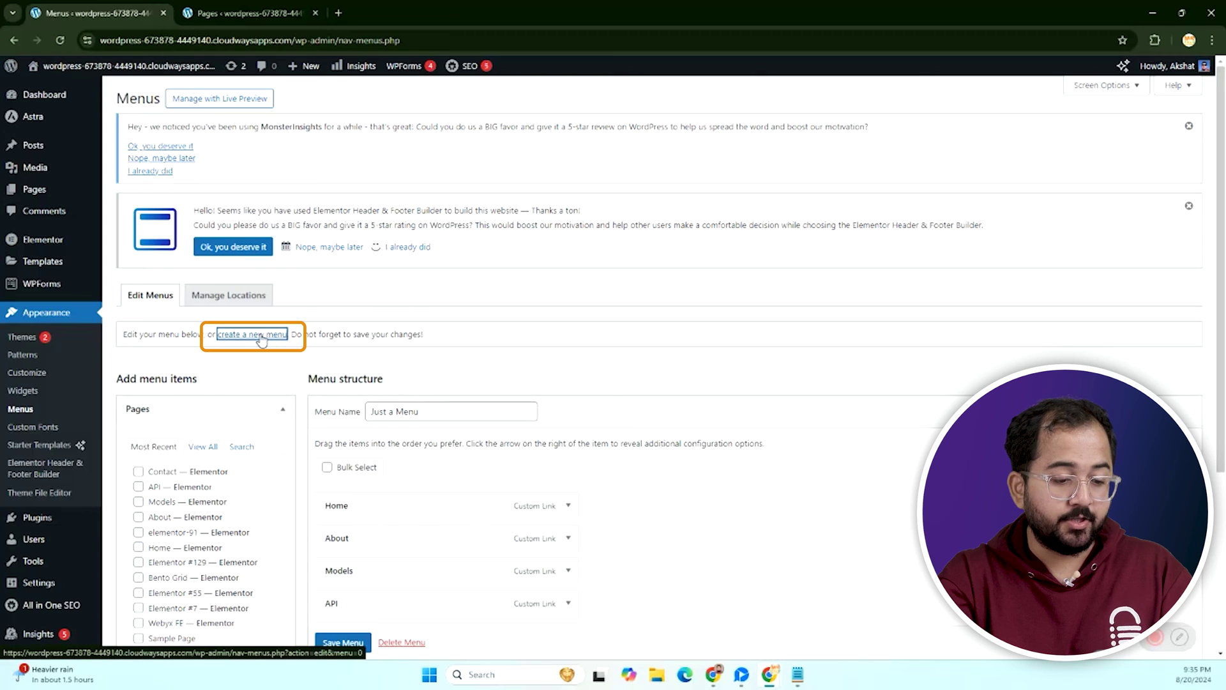
click(431, 412)
click(447, 435)
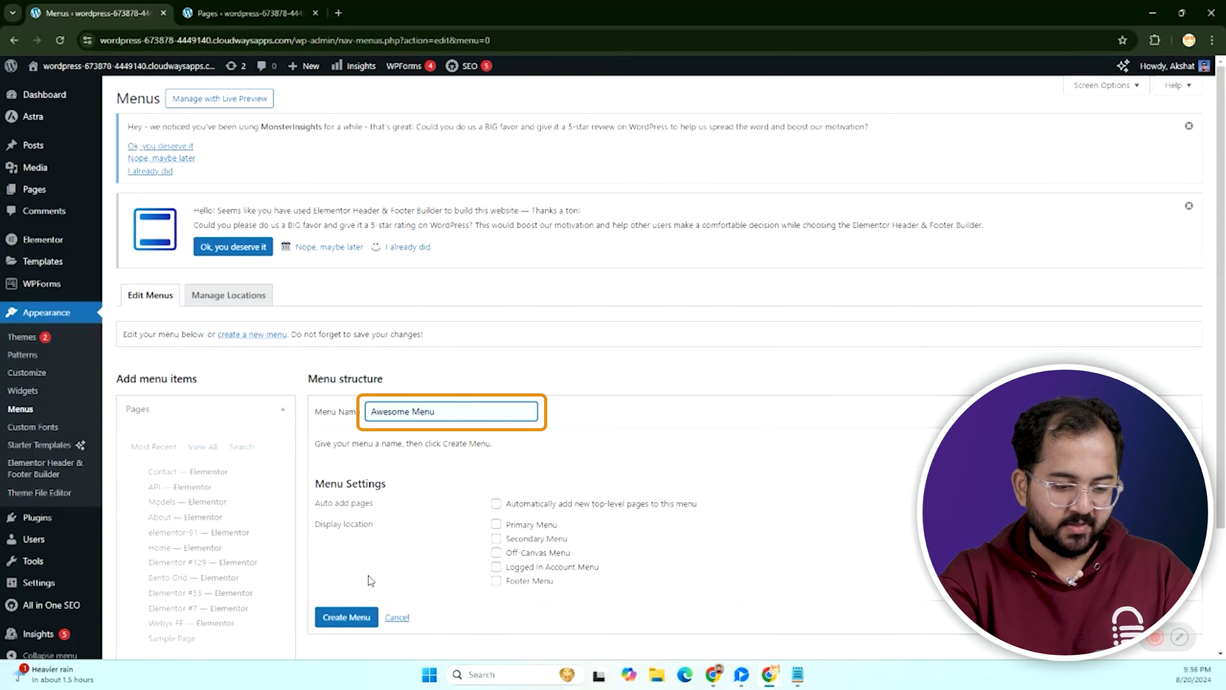
click(345, 619)
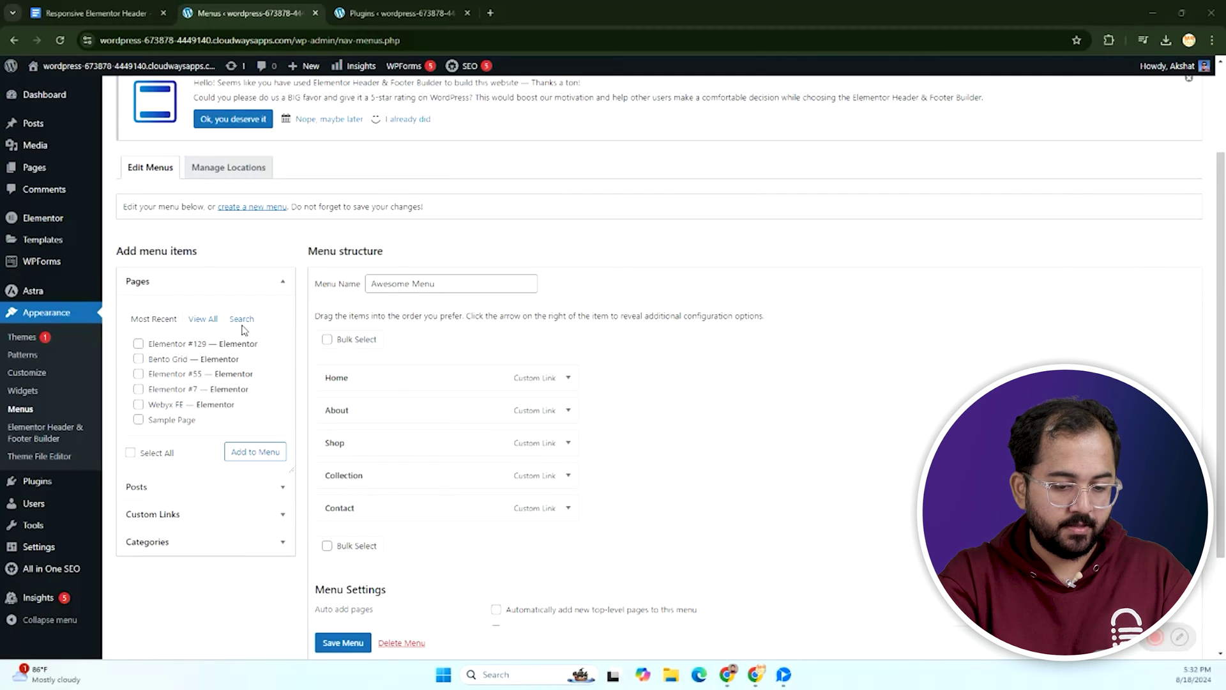
Set the Alvioni brand image as the Customizer header logo and publish it.
click(29, 373)
click(121, 308)
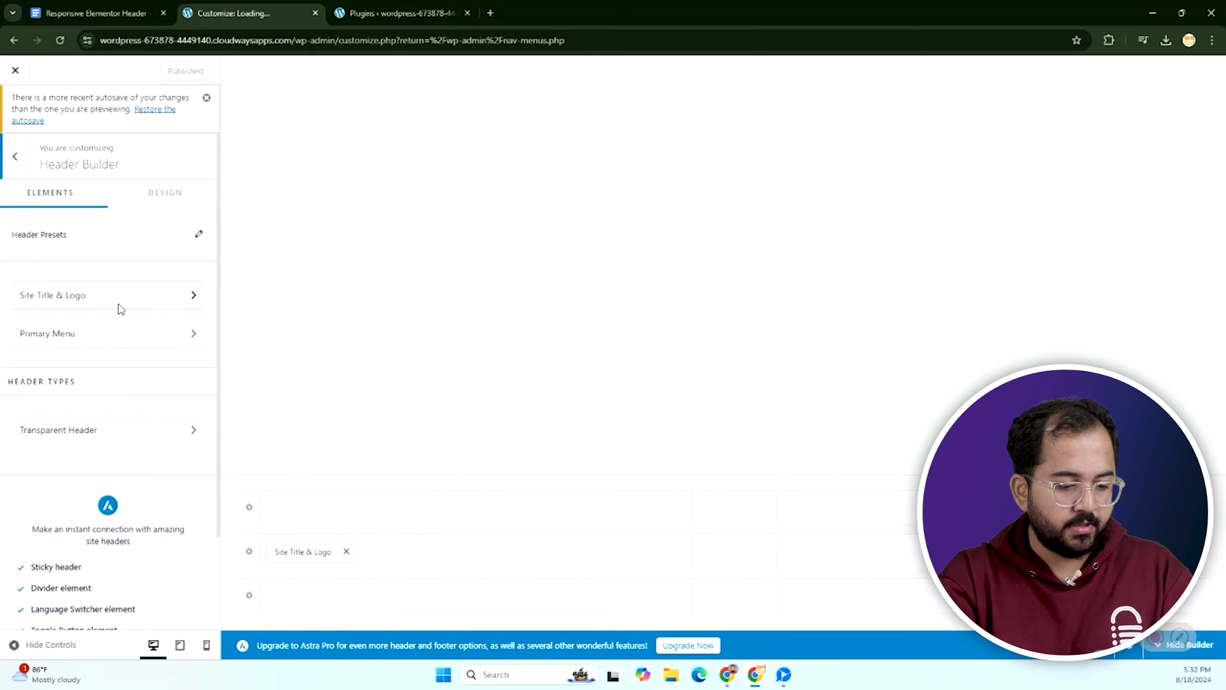
click(97, 297)
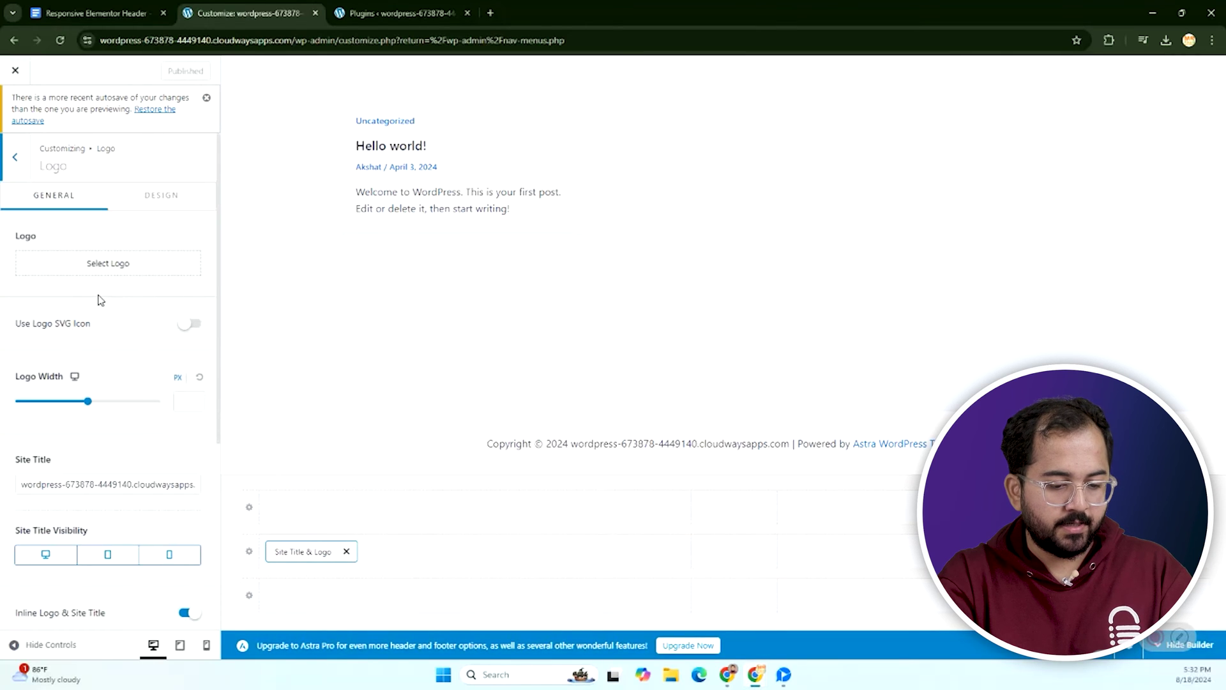
click(101, 262)
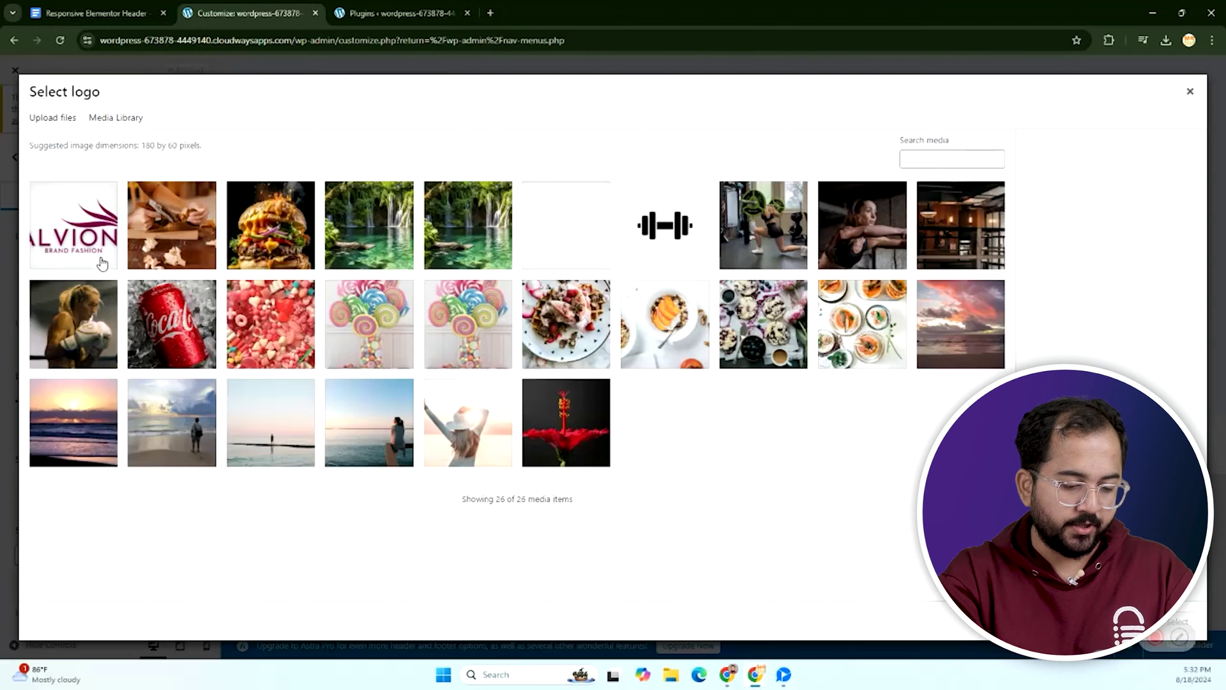
click(101, 263)
click(1188, 621)
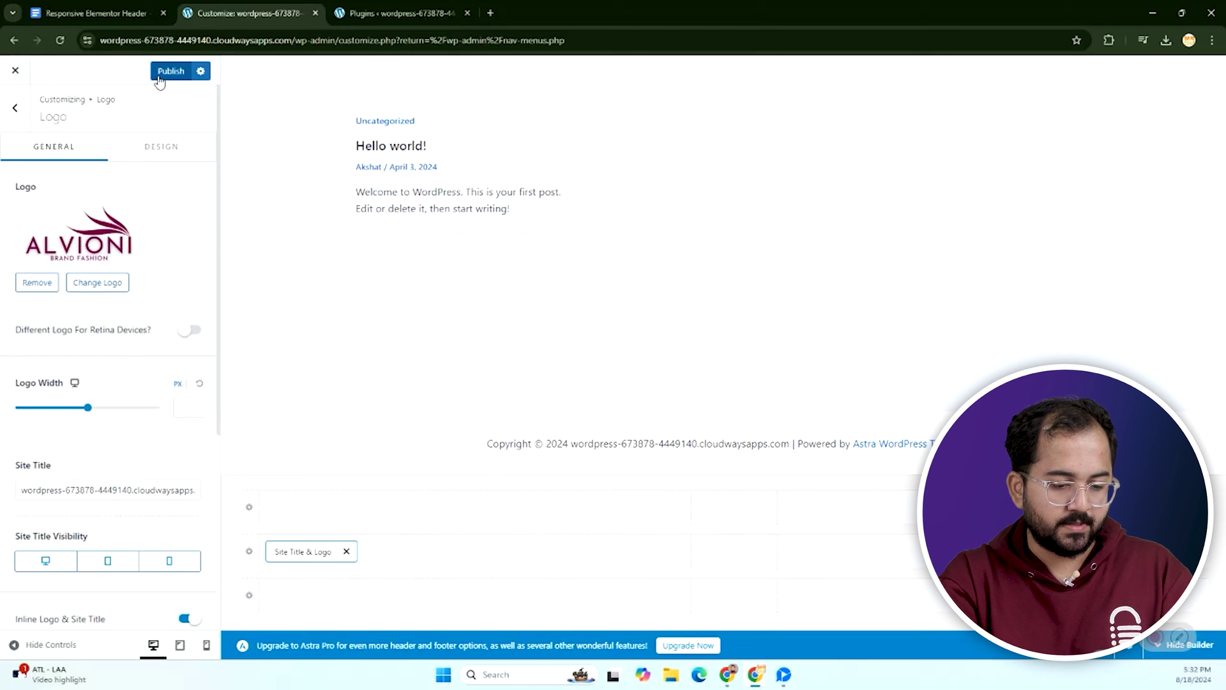
click(170, 71)
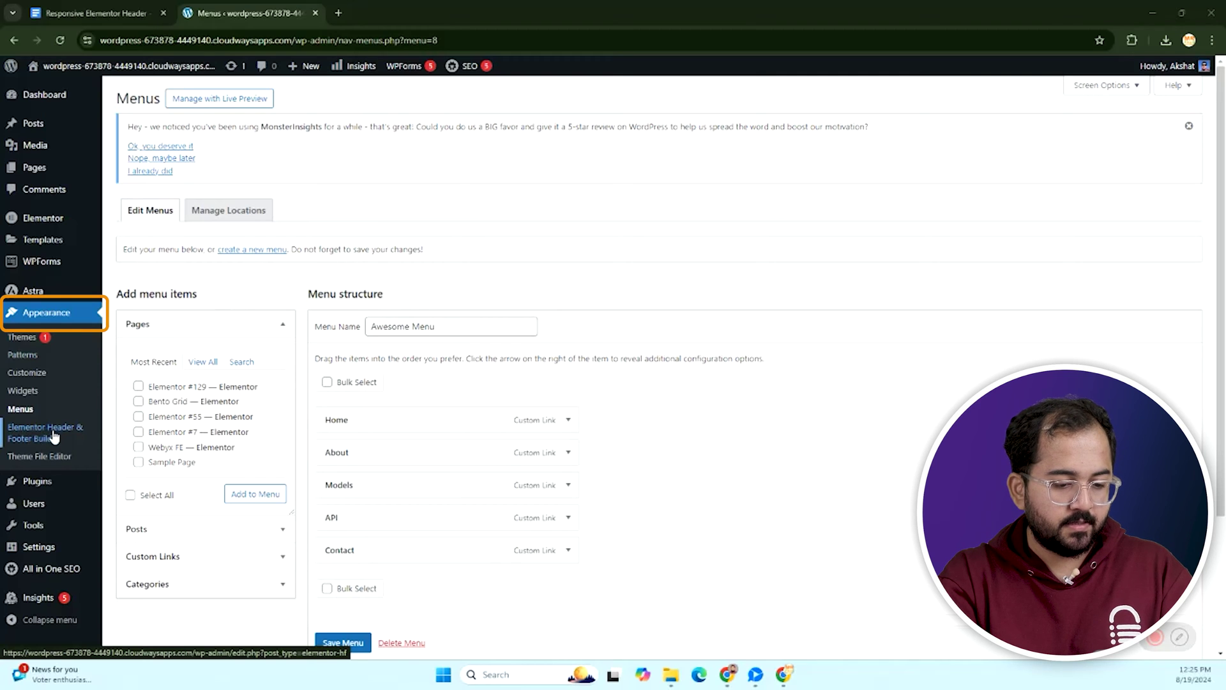
Start a new Header-type template in the header and footer builder.
click(64, 437)
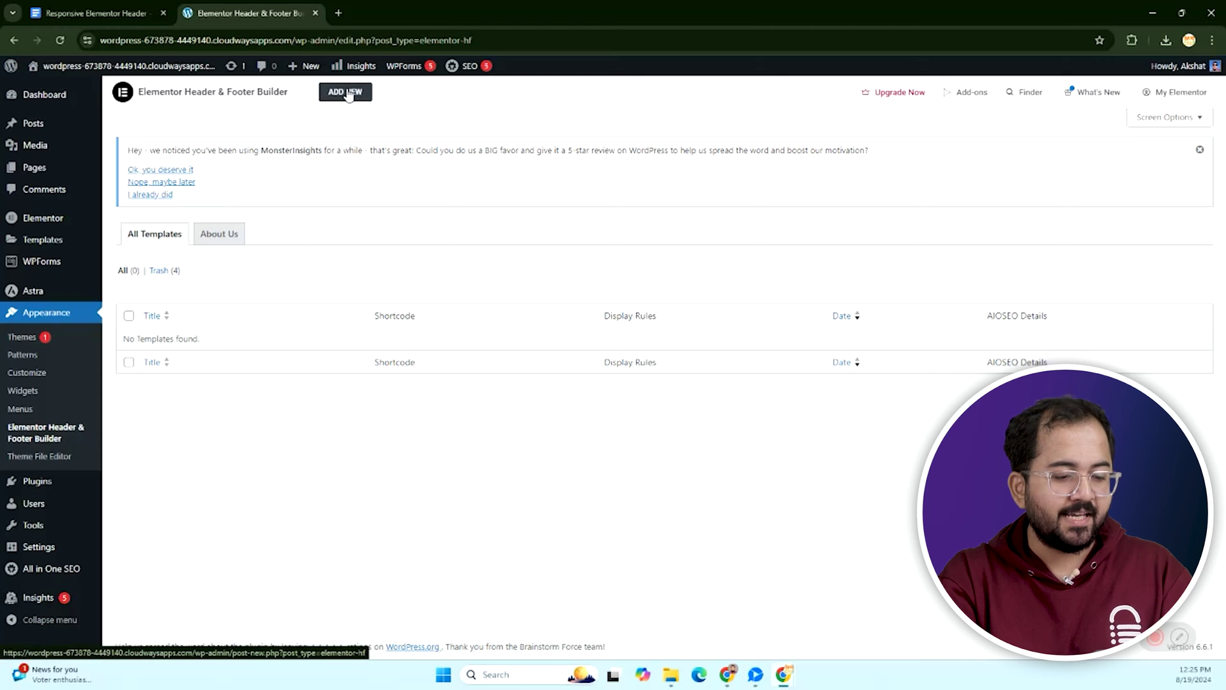
click(346, 93)
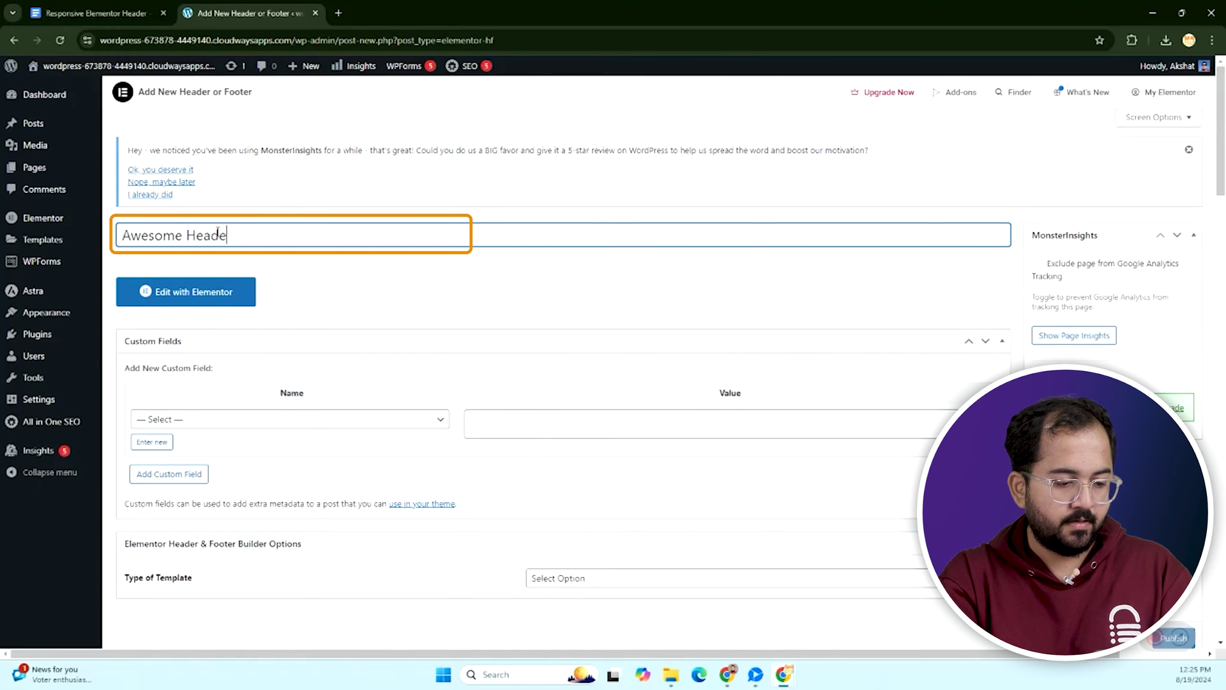
click(734, 579)
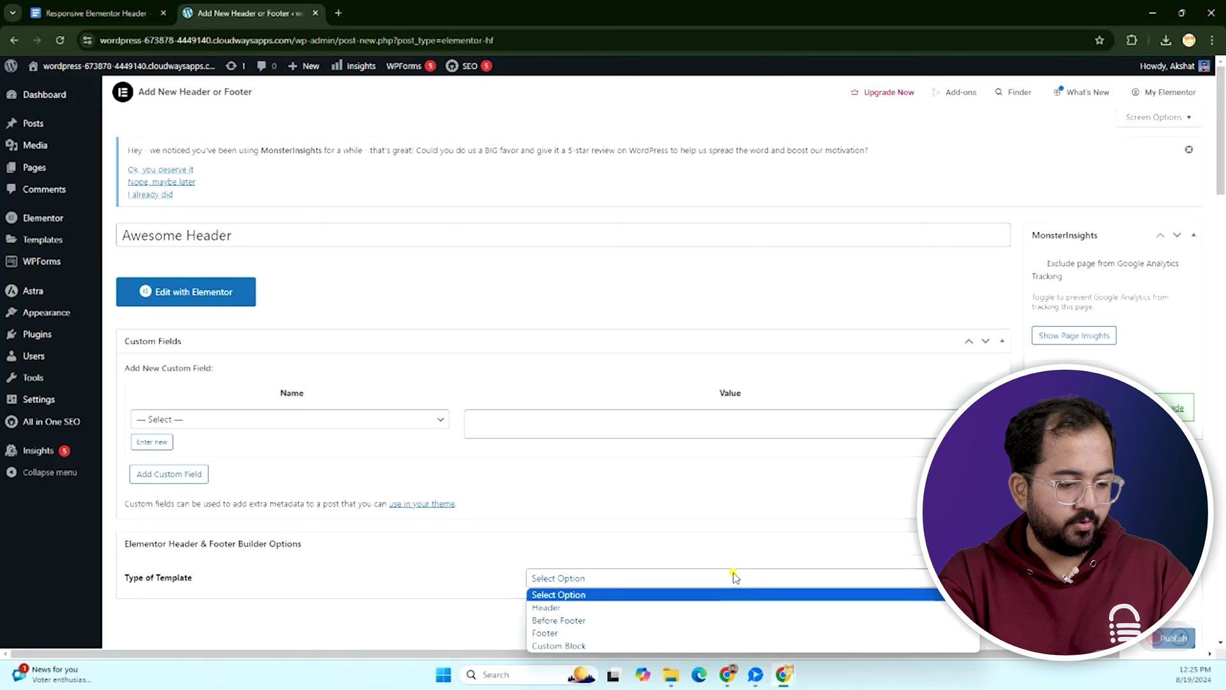
scroll(696, 544, down, 1)
click(658, 518)
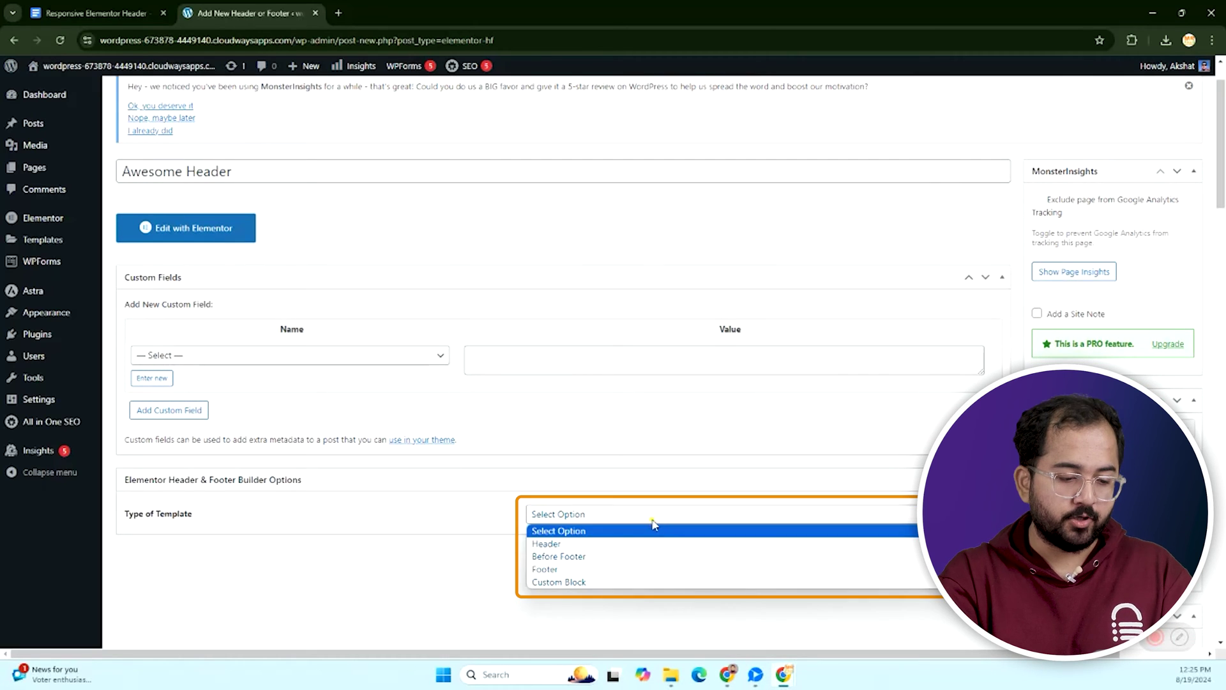
click(567, 543)
scroll(566, 511, down, 2)
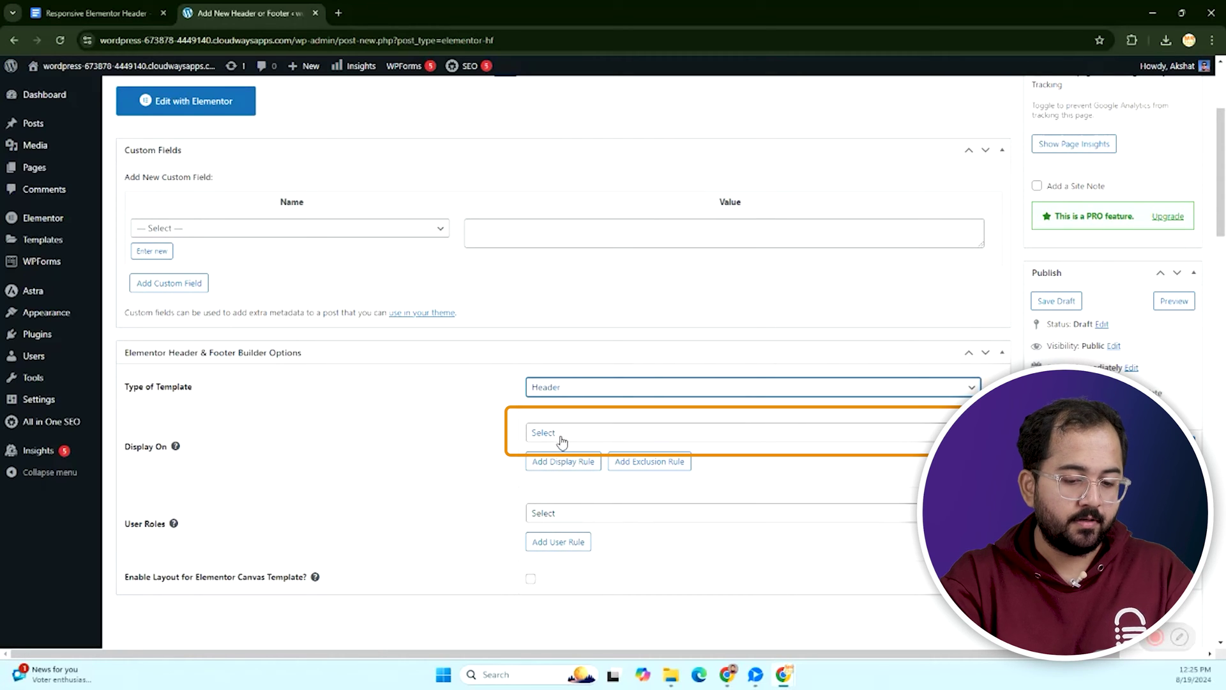
Display the header on the entire website for all user roles and publish it.
click(562, 439)
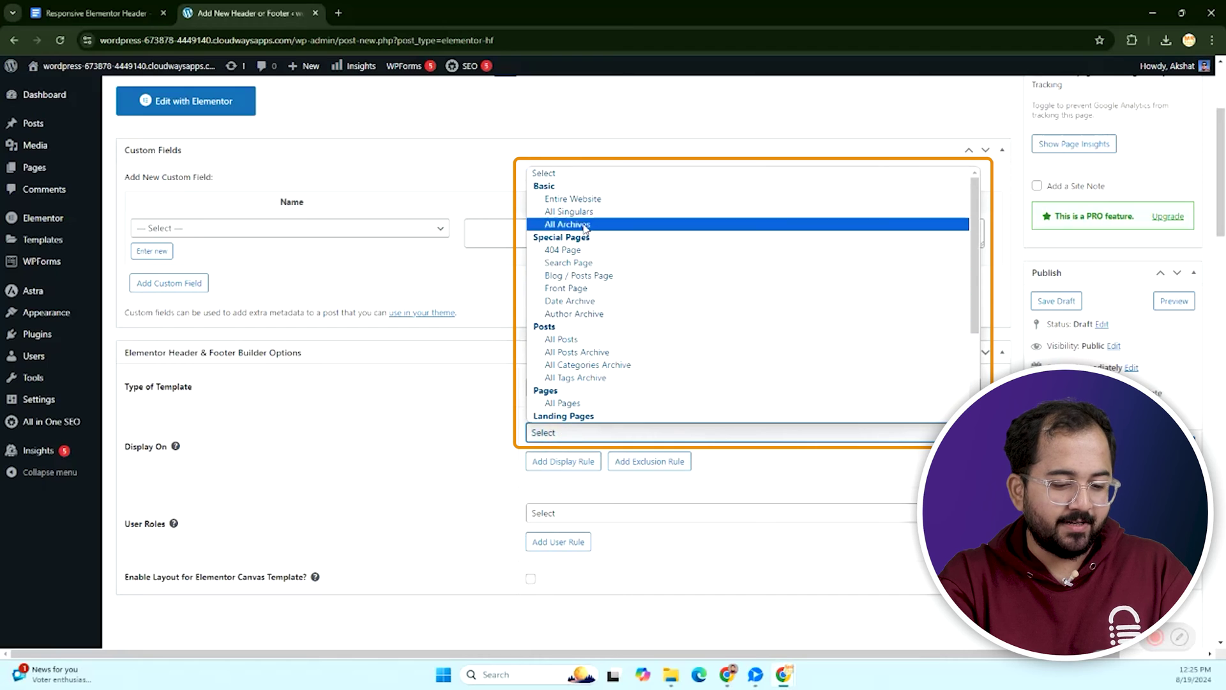
click(577, 200)
click(583, 516)
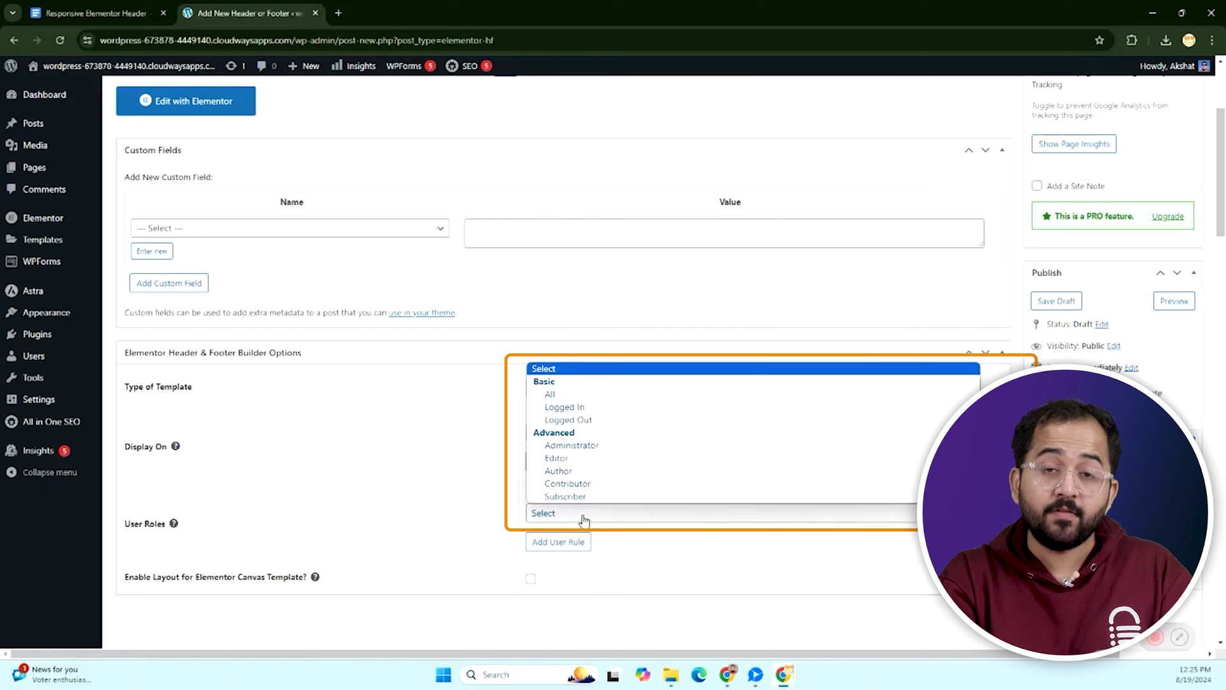
click(562, 394)
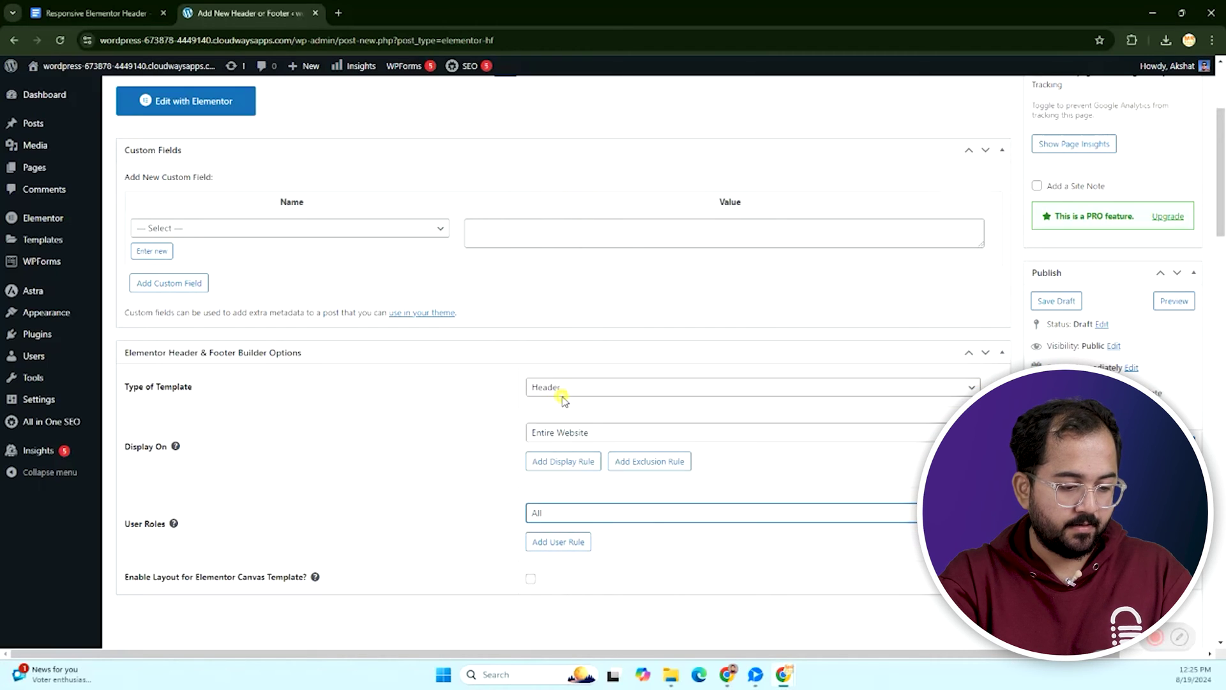
click(1174, 447)
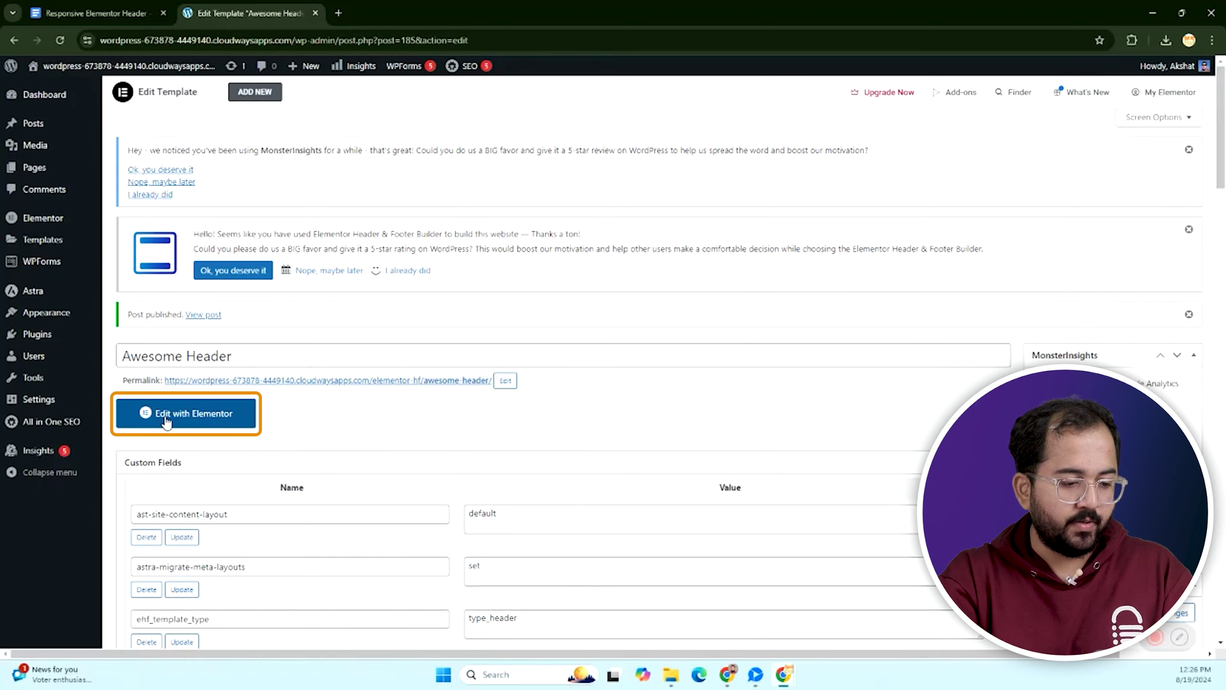
Open Awesome Header in Elementor and add a two-column flexbox container.
click(167, 422)
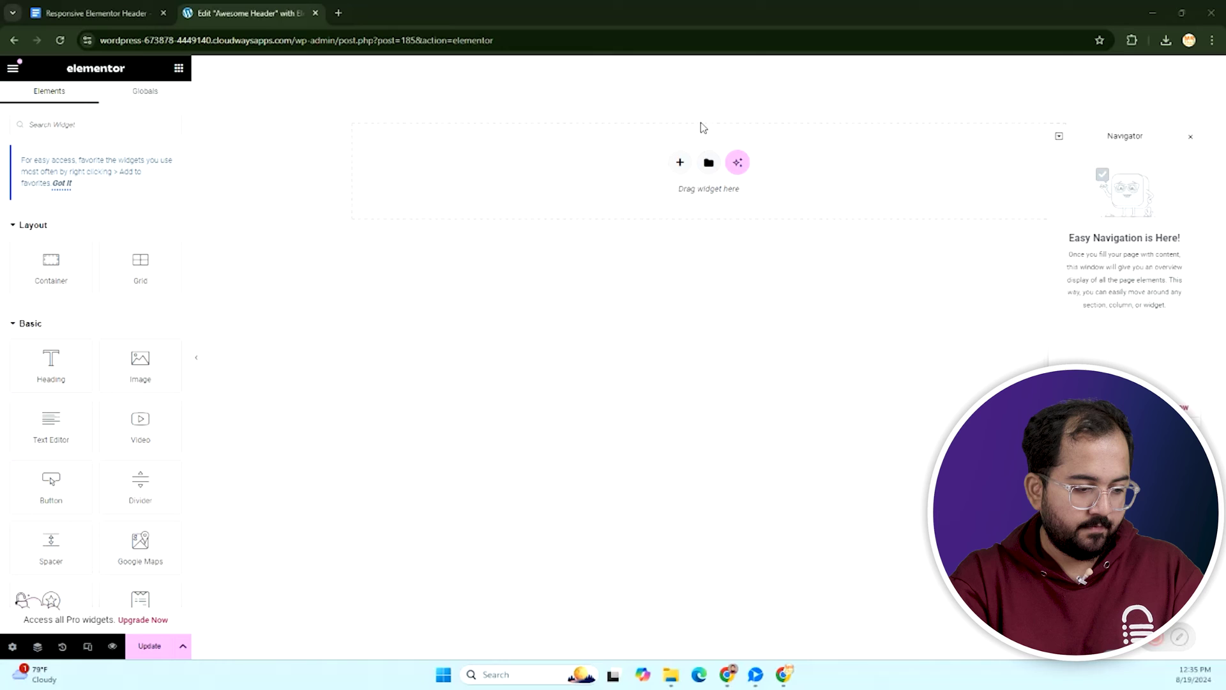
drag(1153, 137, 1150, 236)
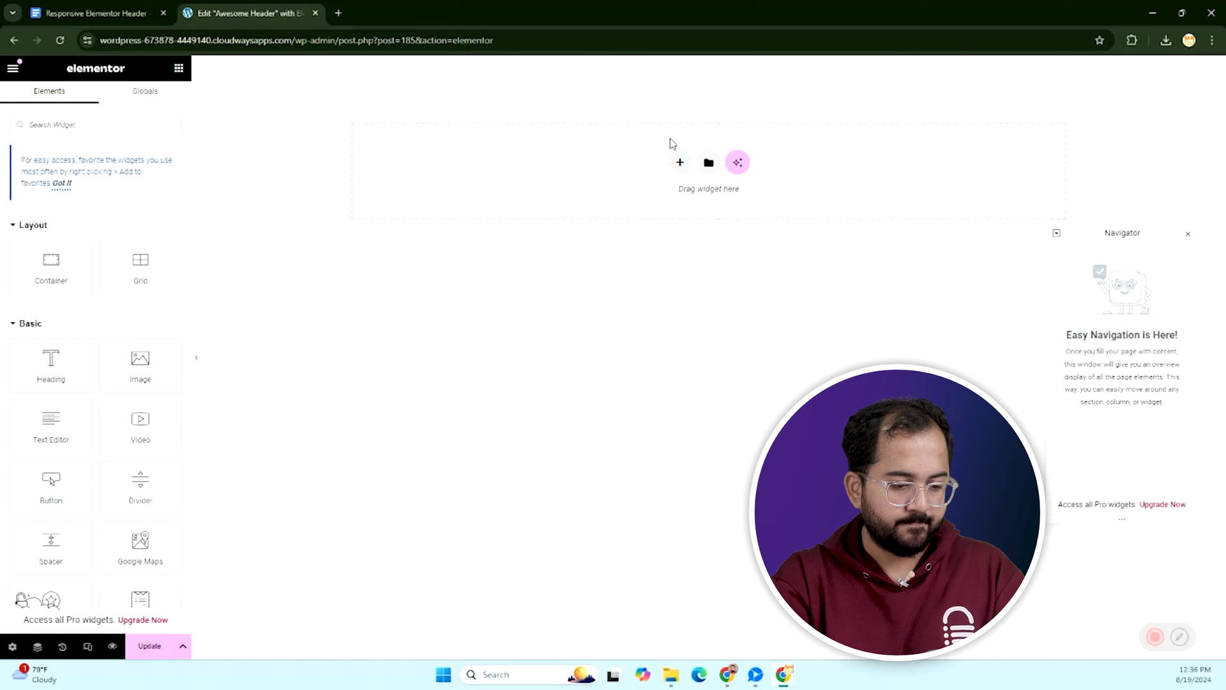
click(678, 162)
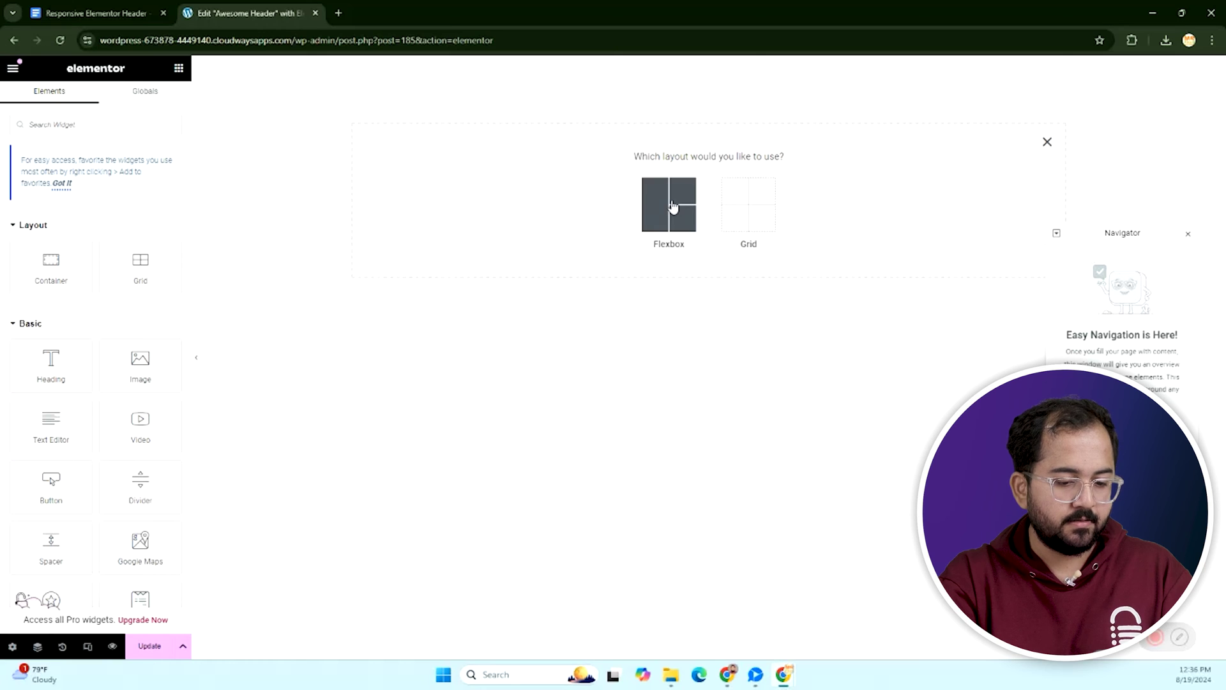
click(673, 204)
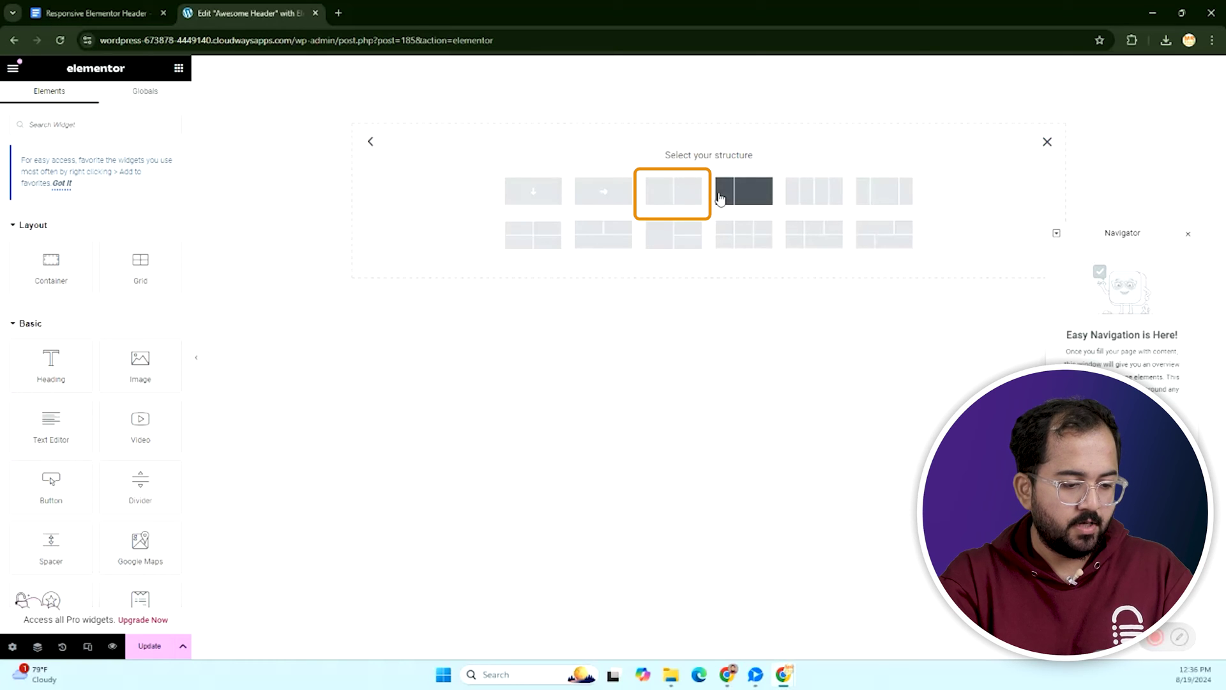
click(667, 195)
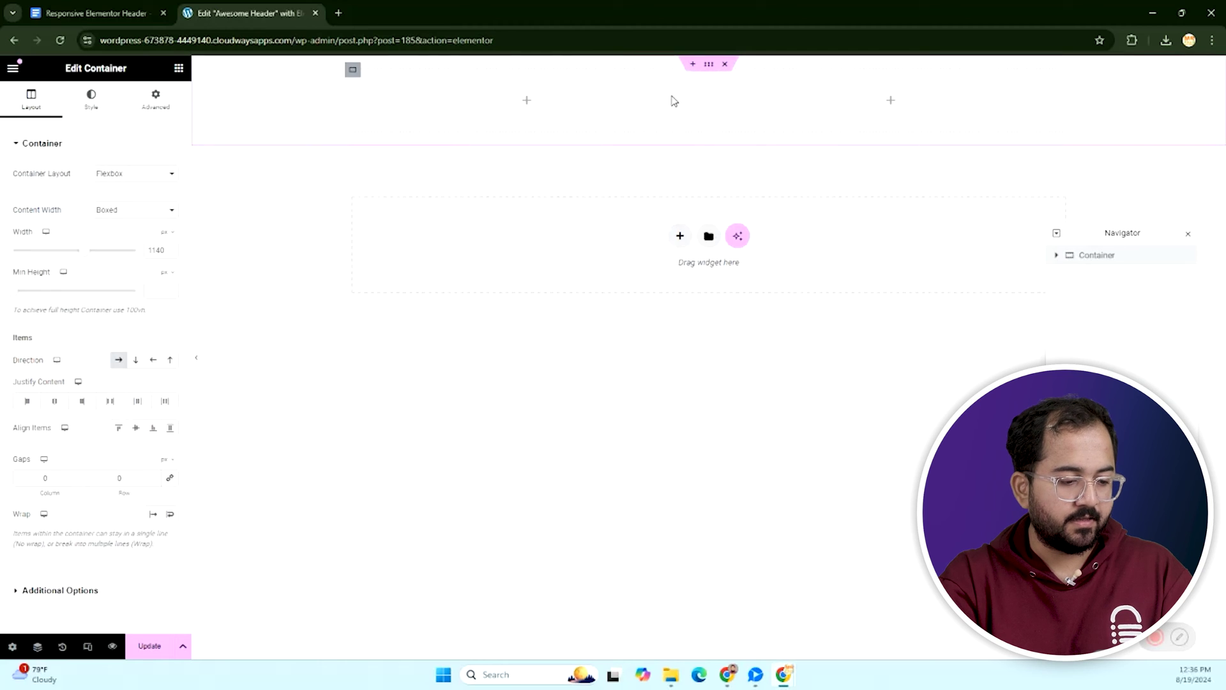
Make the container full width and widen its left column to about 71.6%.
click(133, 209)
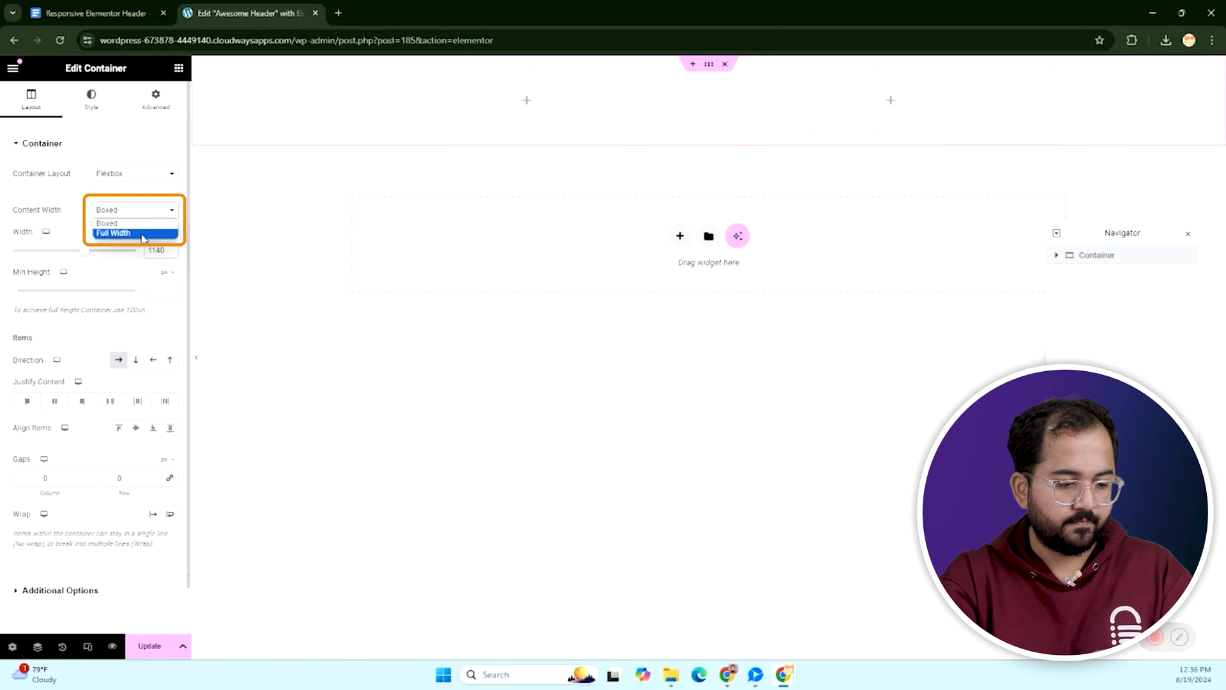
click(136, 233)
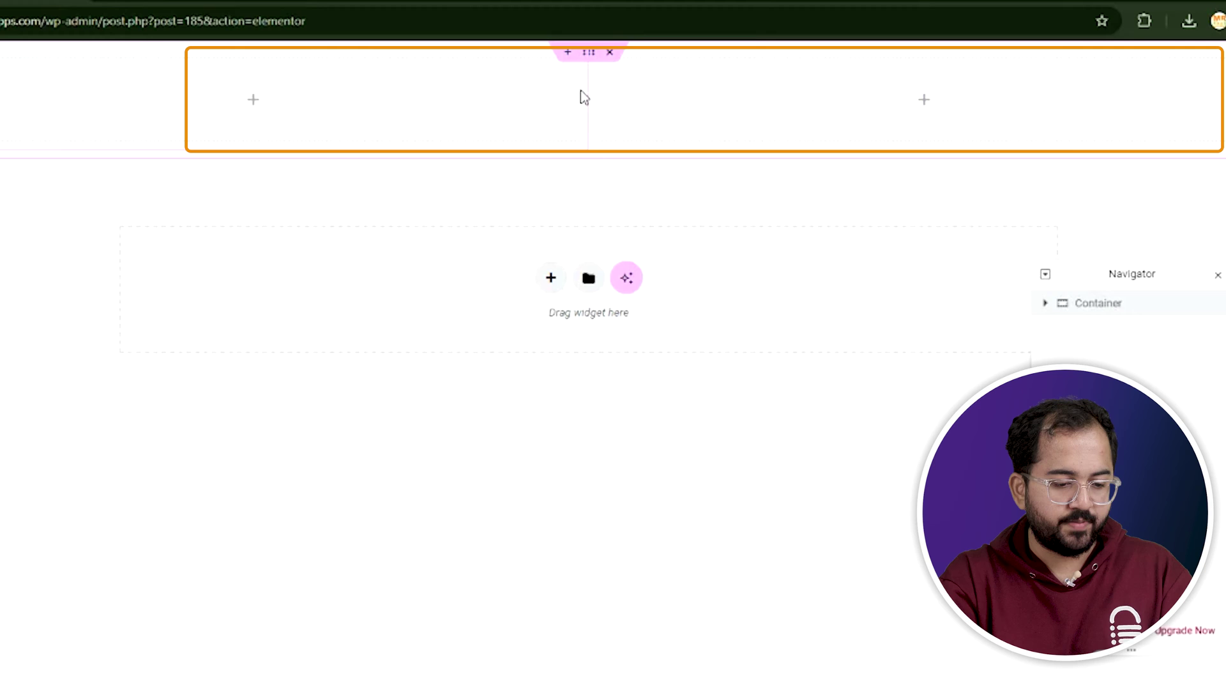
drag(585, 91, 869, 117)
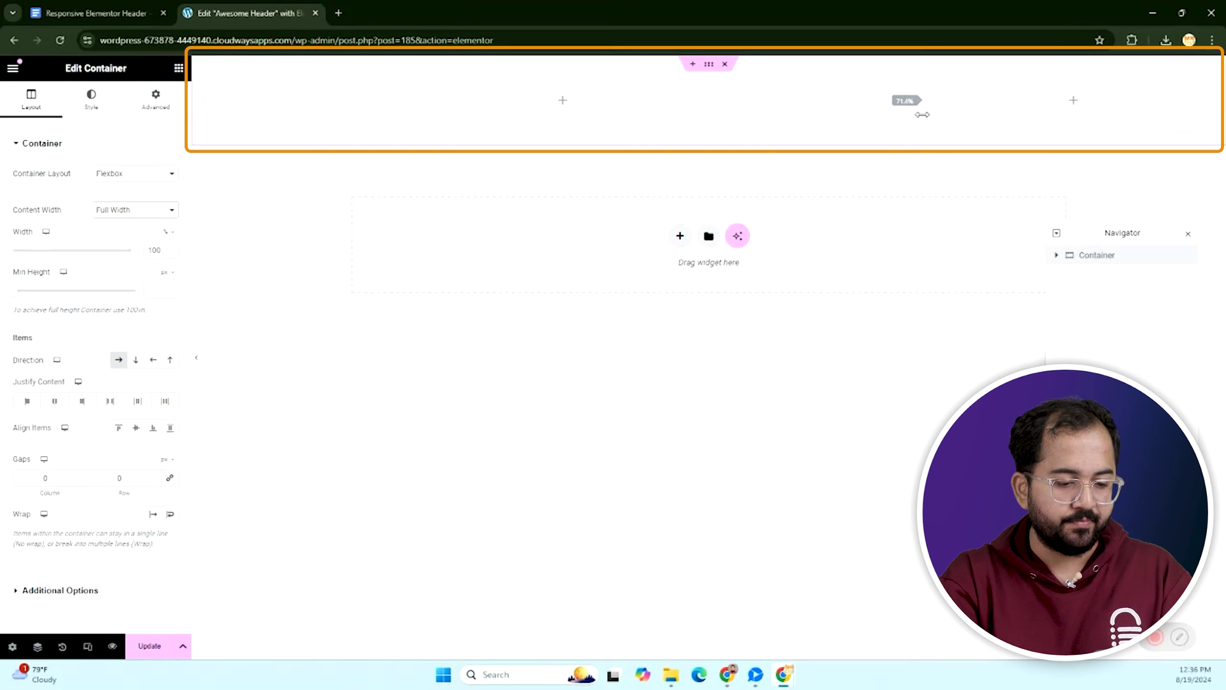
Place a Site Logo widget in the header's left column.
click(178, 68)
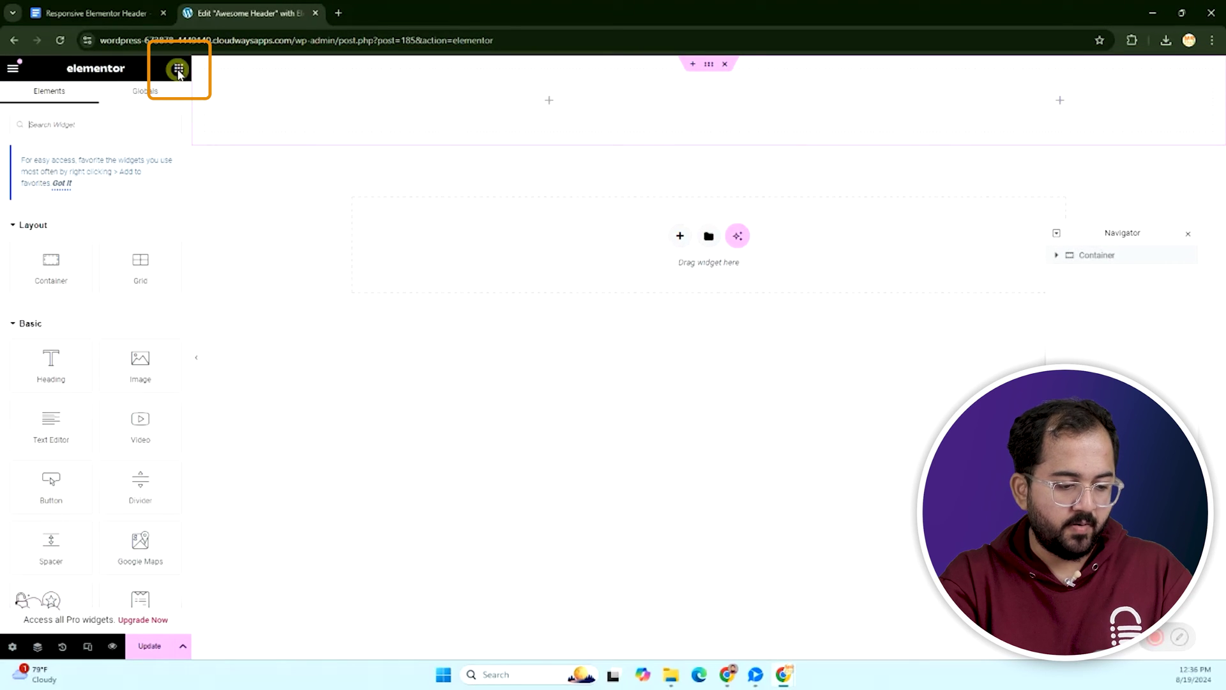
scroll(19, 330, down, 4)
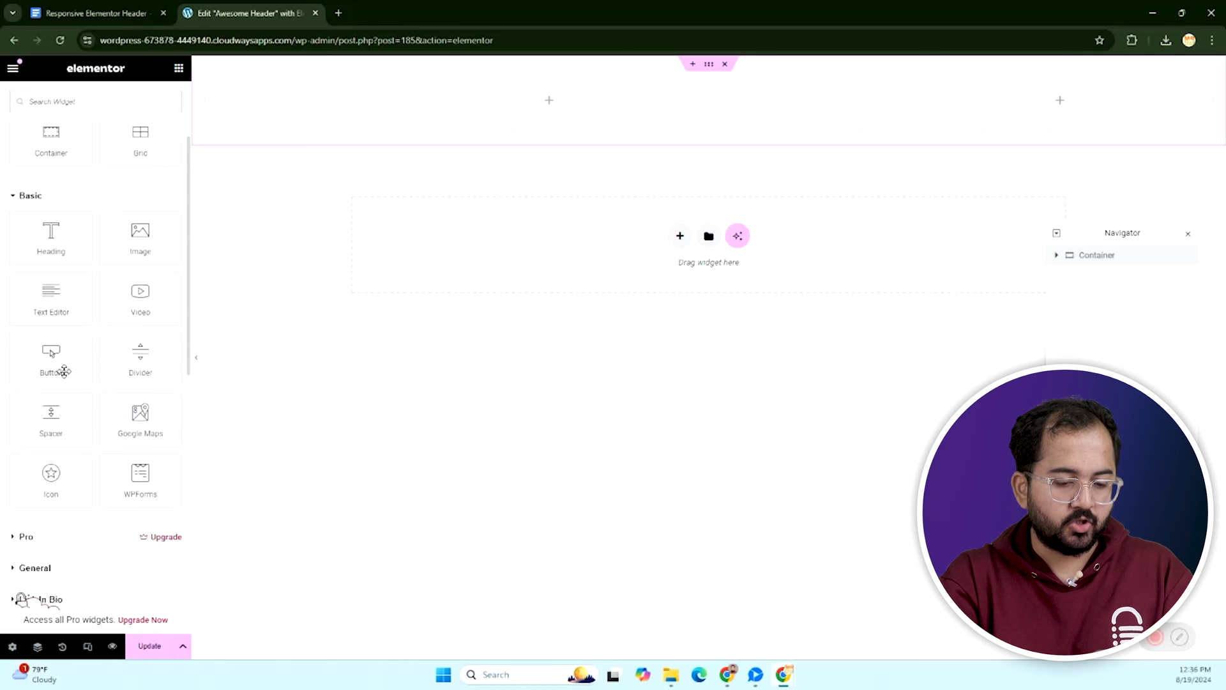
scroll(28, 549, down, 4)
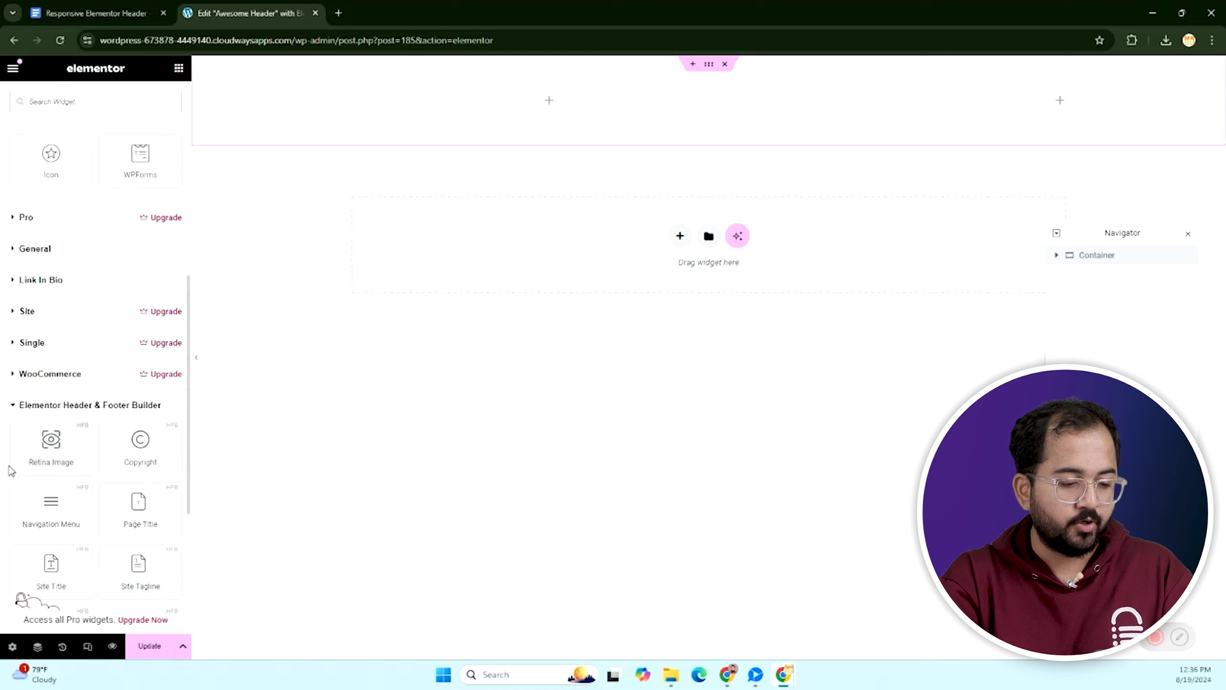
scroll(62, 522, down, 1)
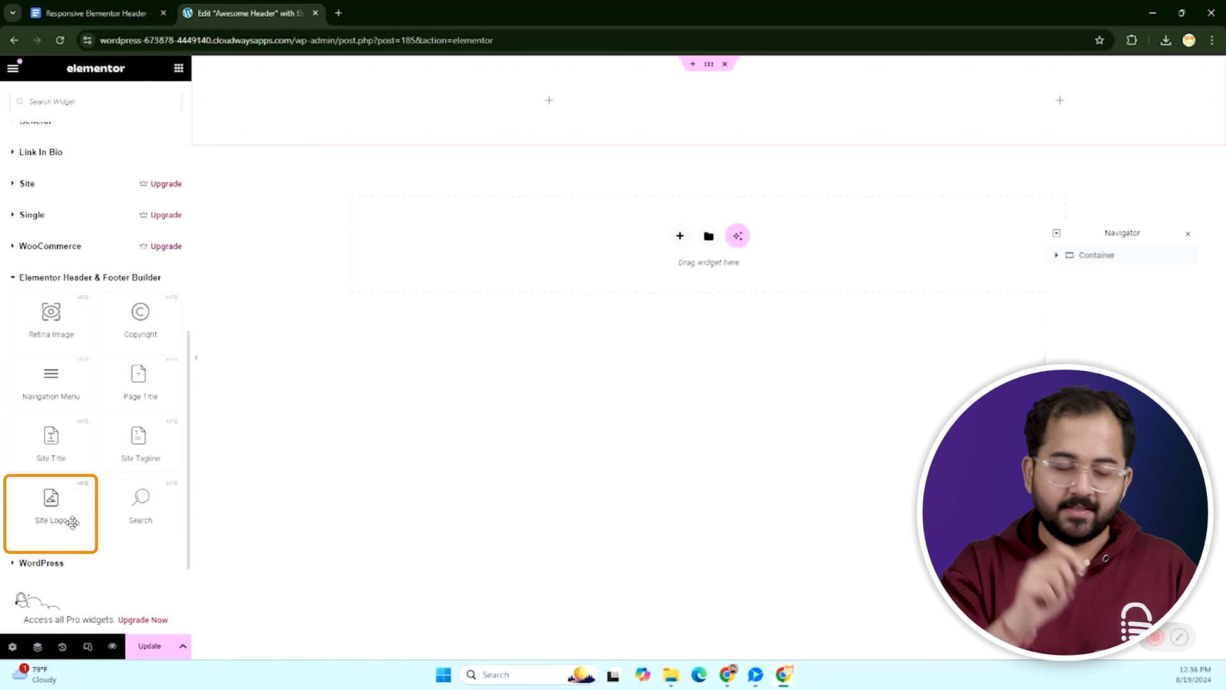
drag(59, 506, 515, 121)
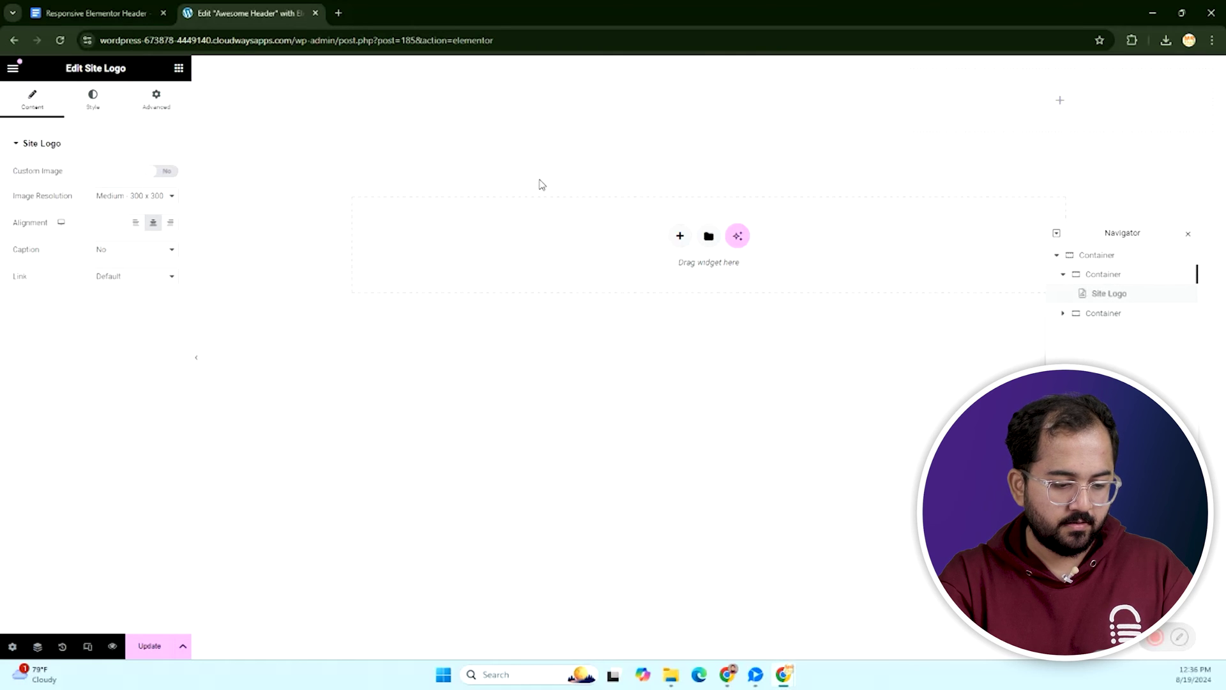
Add a Navigation Menu below the logo and select the left column's container.
click(178, 68)
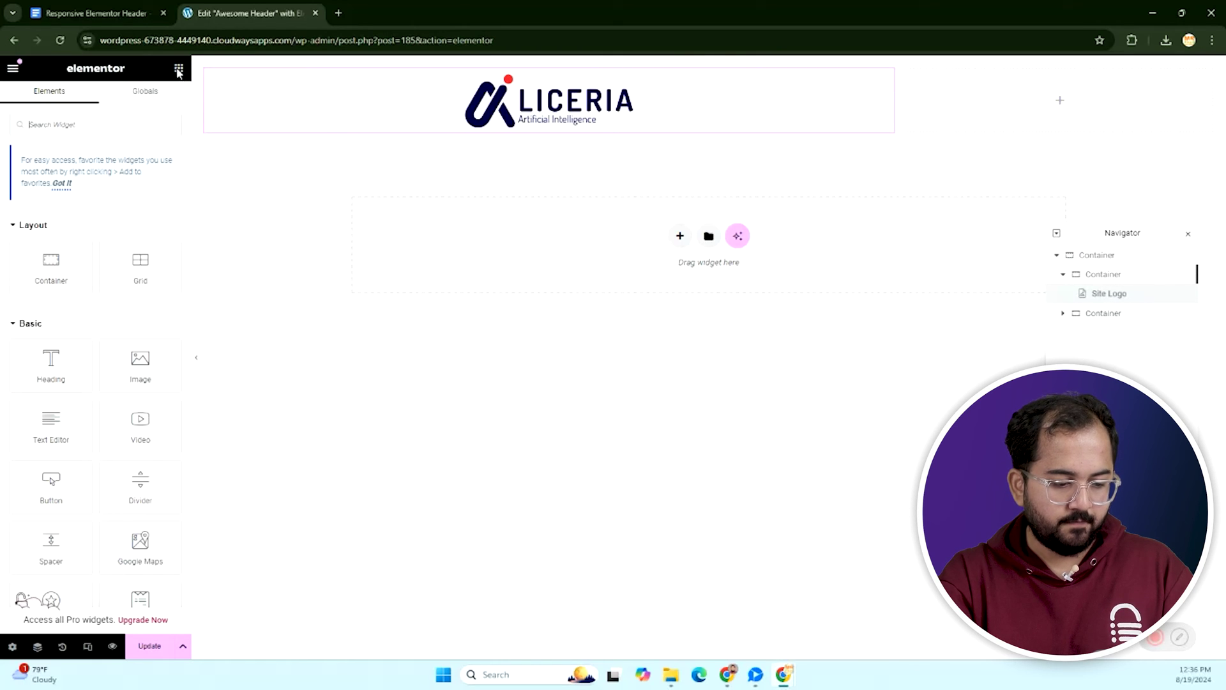
scroll(85, 422, down, 10)
drag(50, 391, 584, 131)
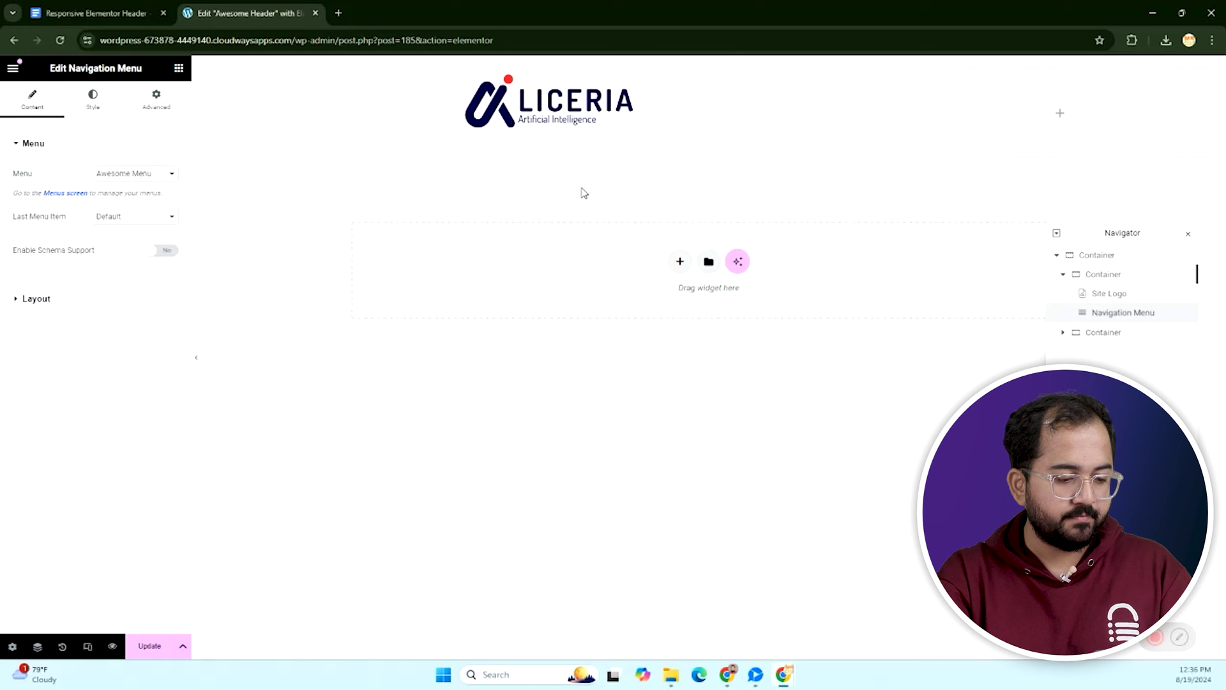
click(206, 69)
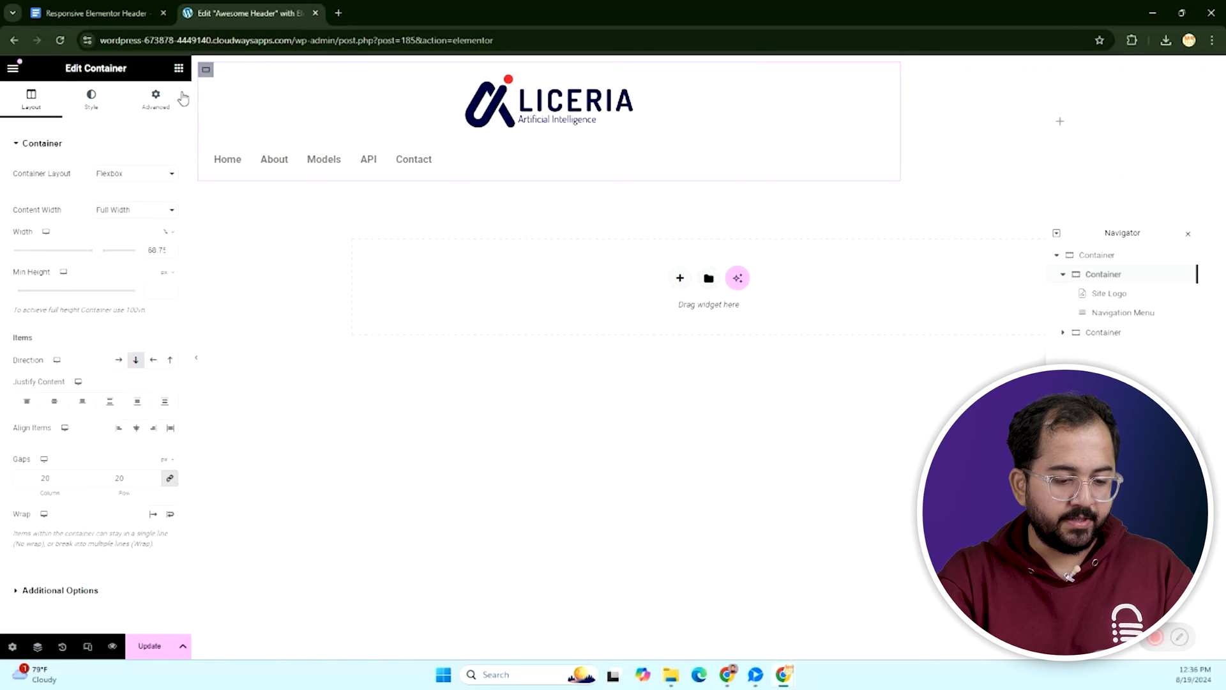
Set the left container's direction to Row and add a Button to the right column.
click(119, 359)
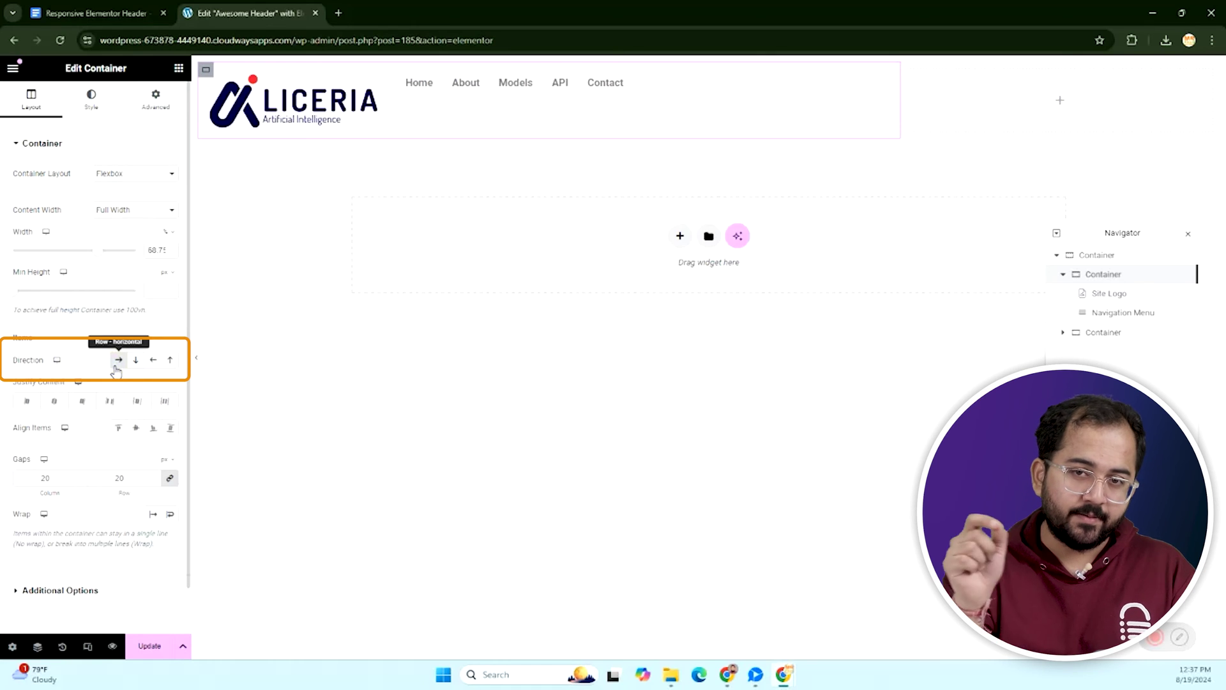
click(179, 69)
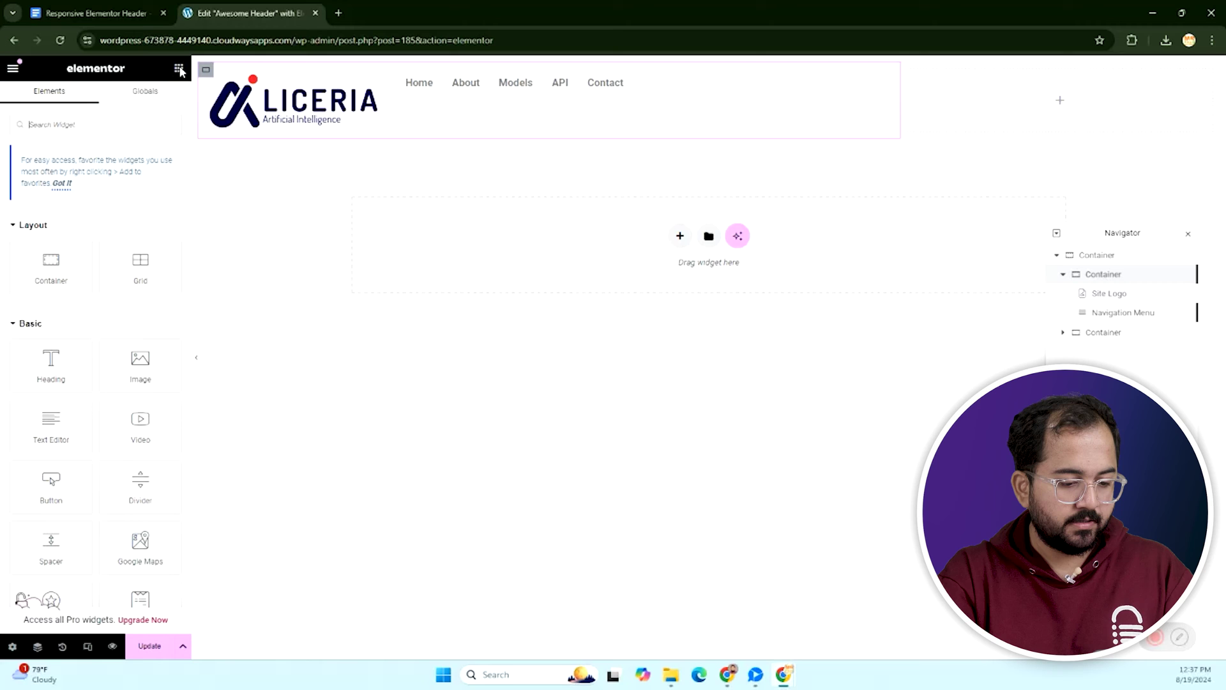
click(91, 126)
text(butt)
drag(56, 246, 1032, 119)
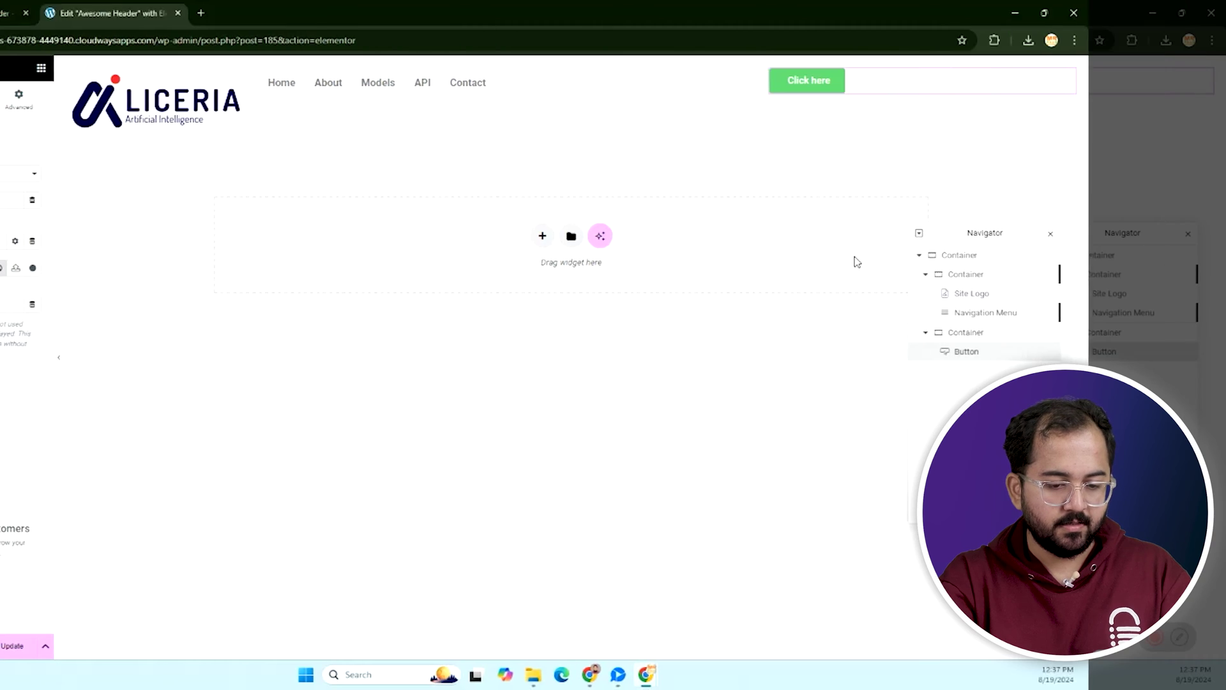
Duplicate the Click here button and set its container's direction to Row.
right_click(1113, 357)
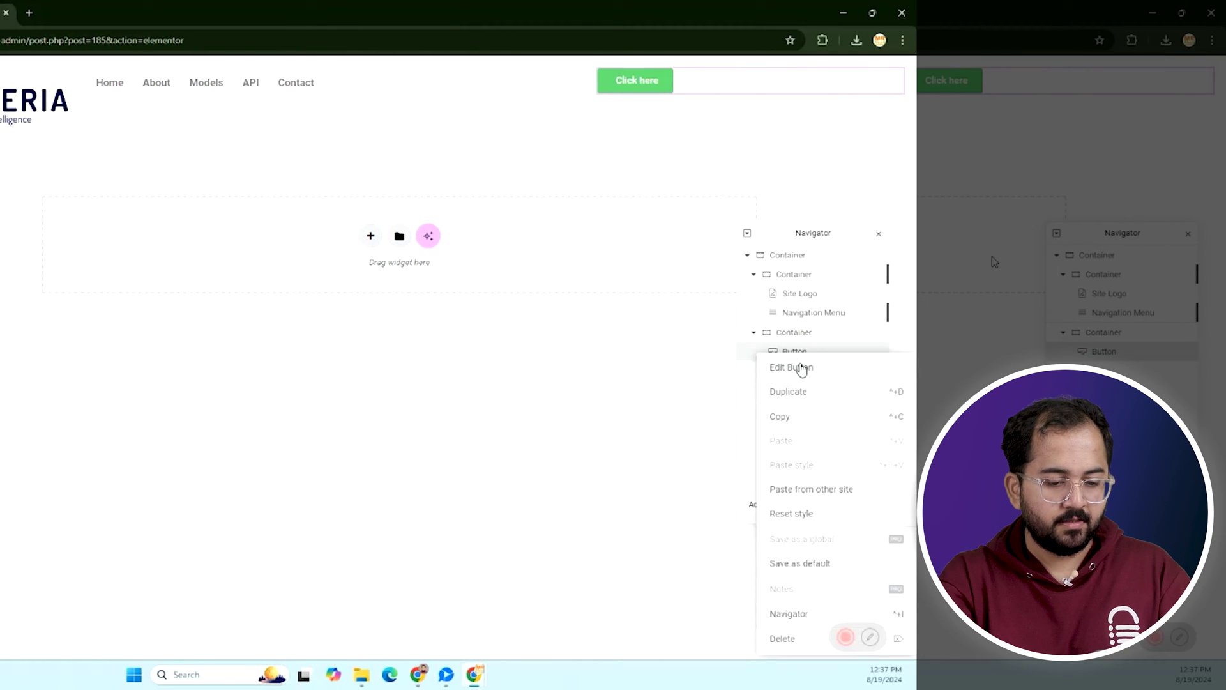
click(785, 394)
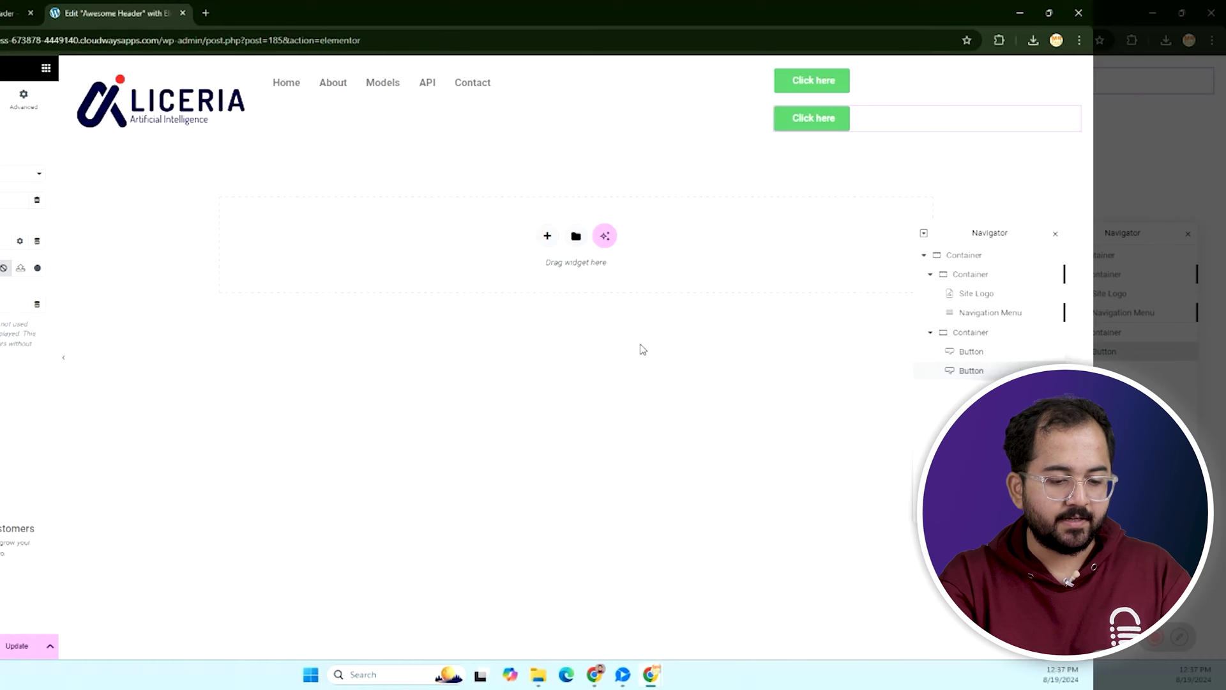
click(597, 69)
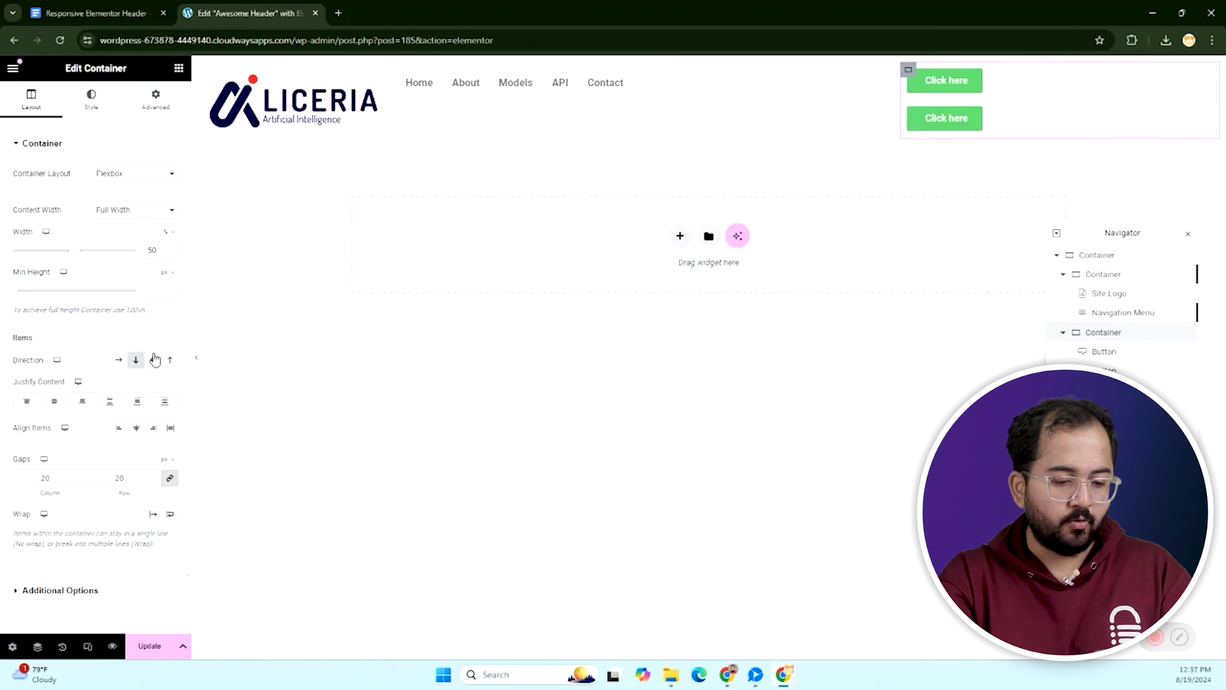
click(119, 360)
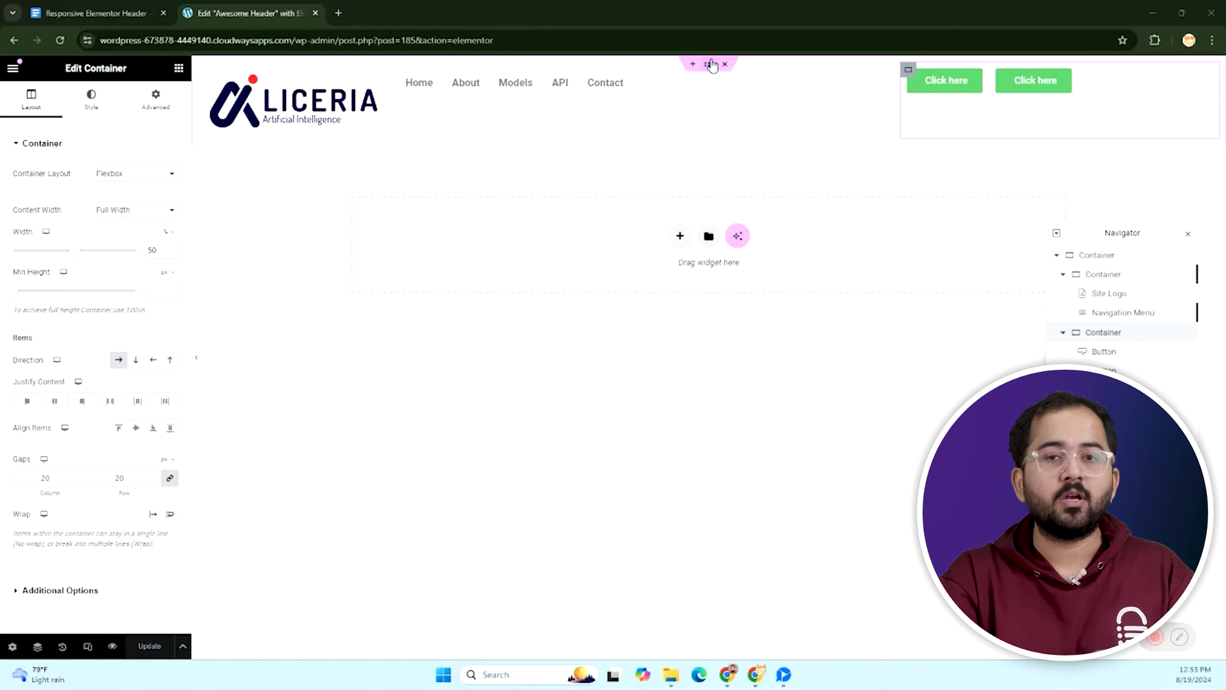
Give the whole header container a solid background colour.
click(710, 64)
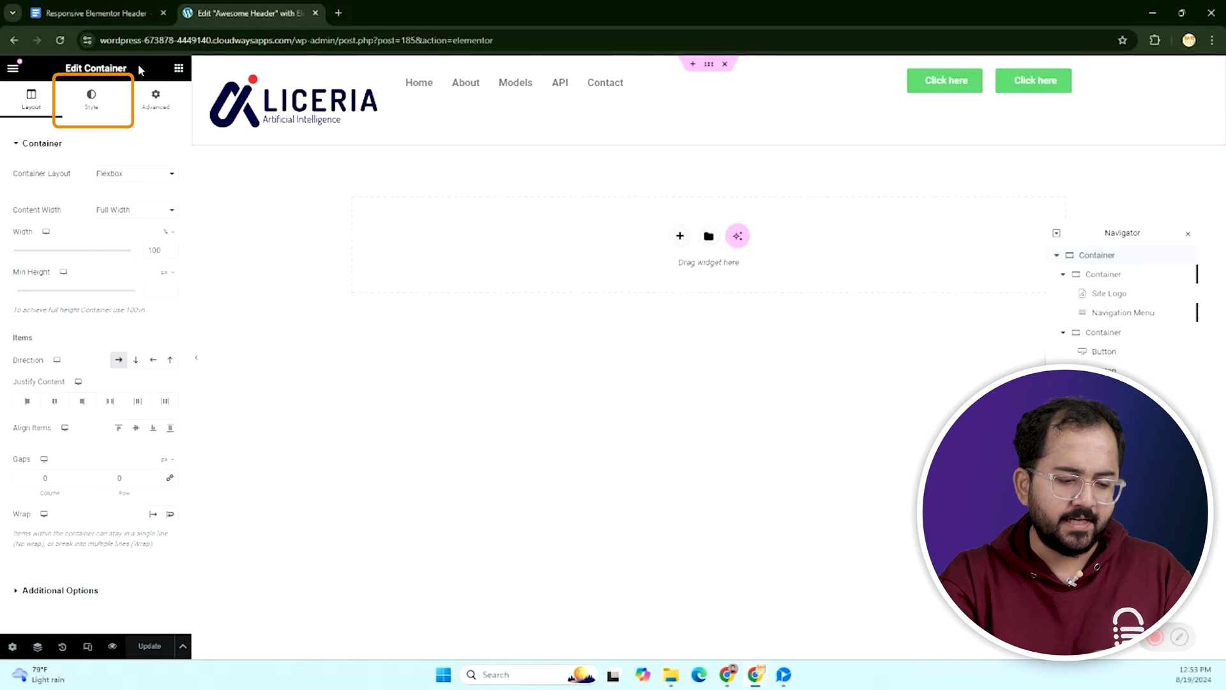
click(91, 106)
click(119, 202)
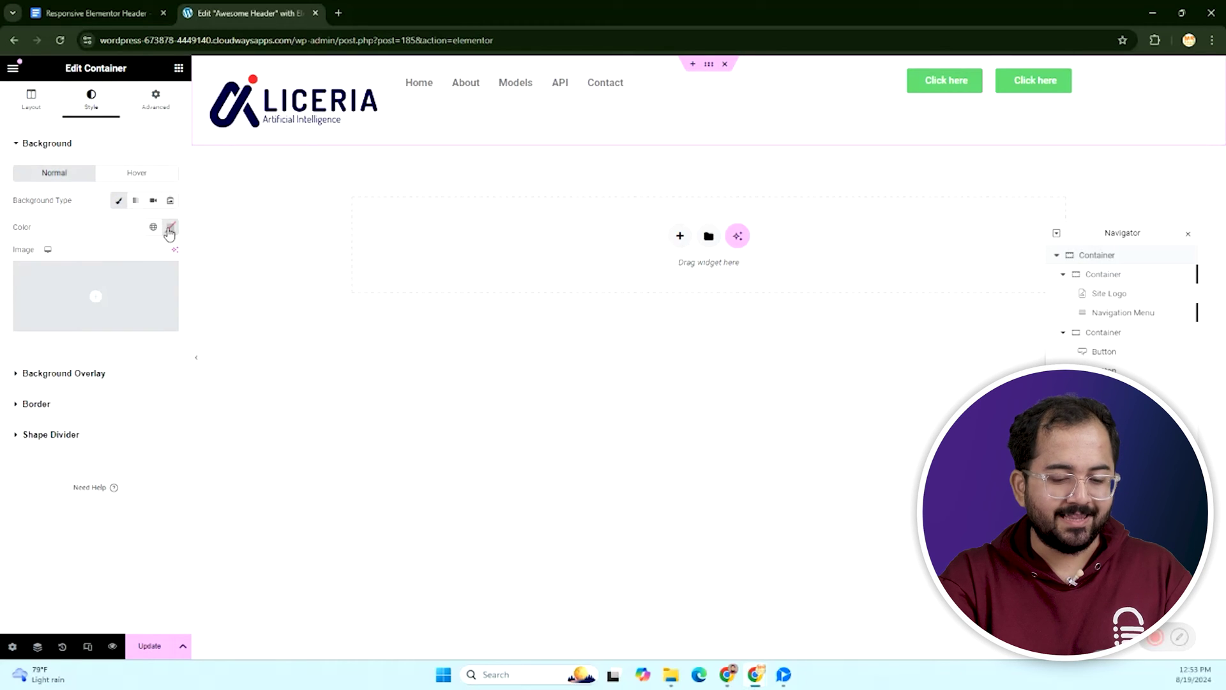
click(169, 229)
click(155, 383)
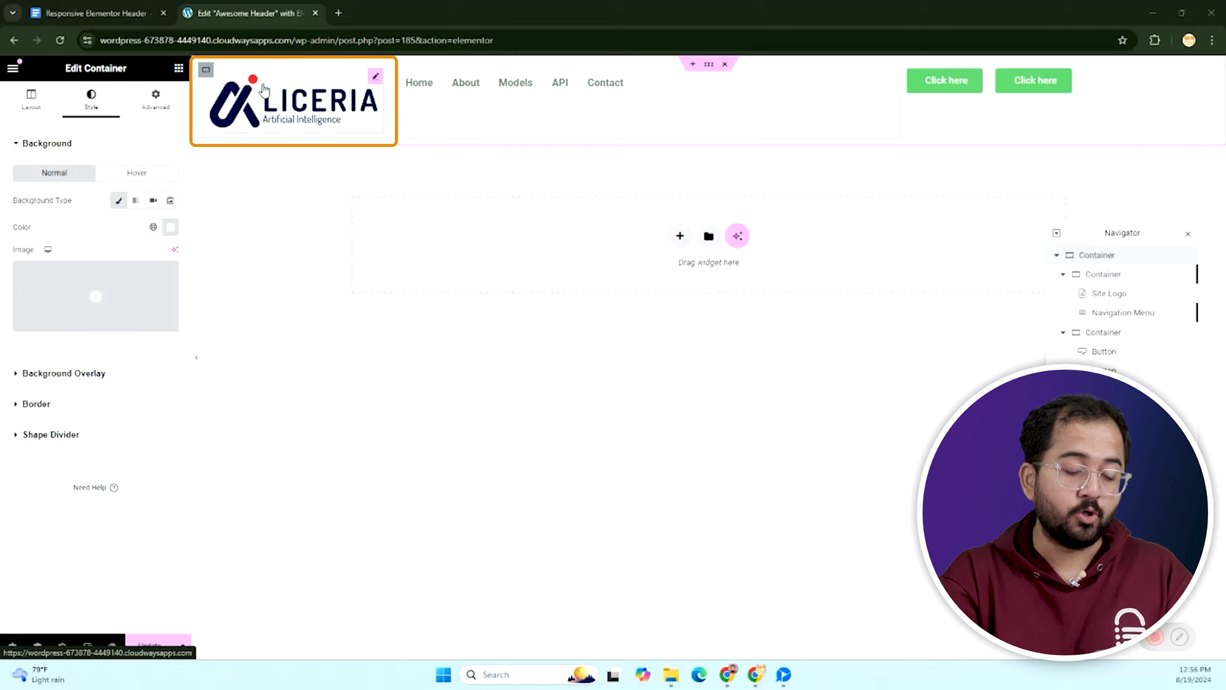
Set the site logo width to 50% and update the header.
click(265, 89)
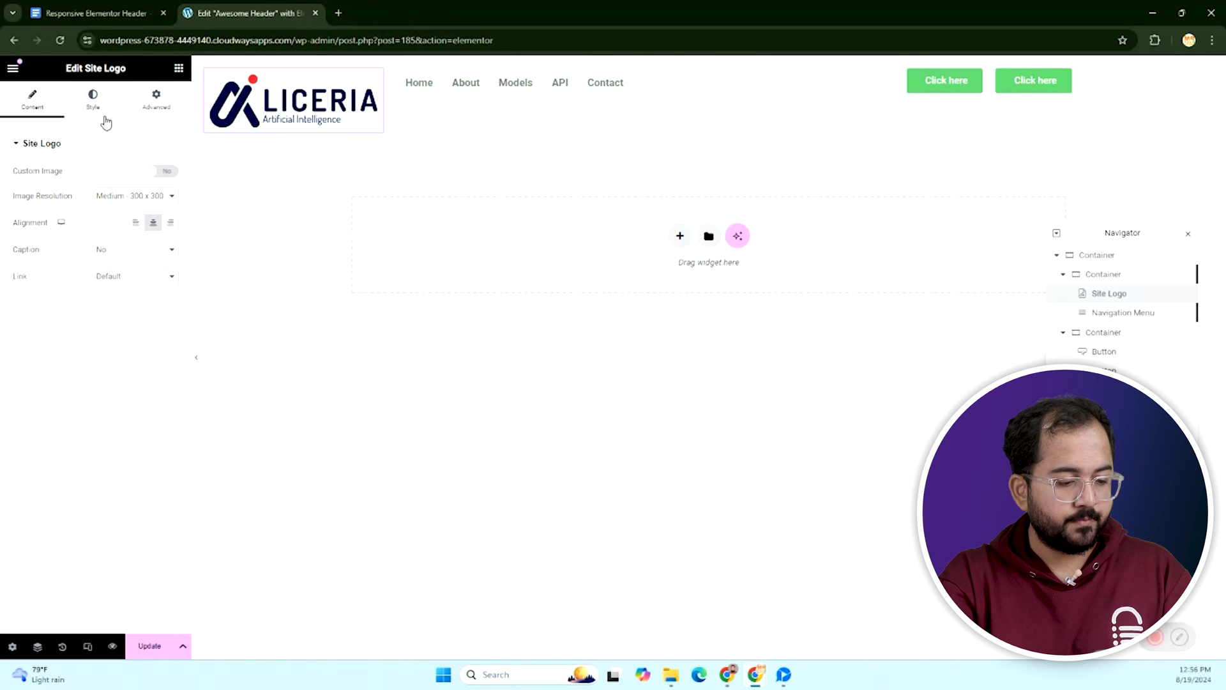
click(95, 102)
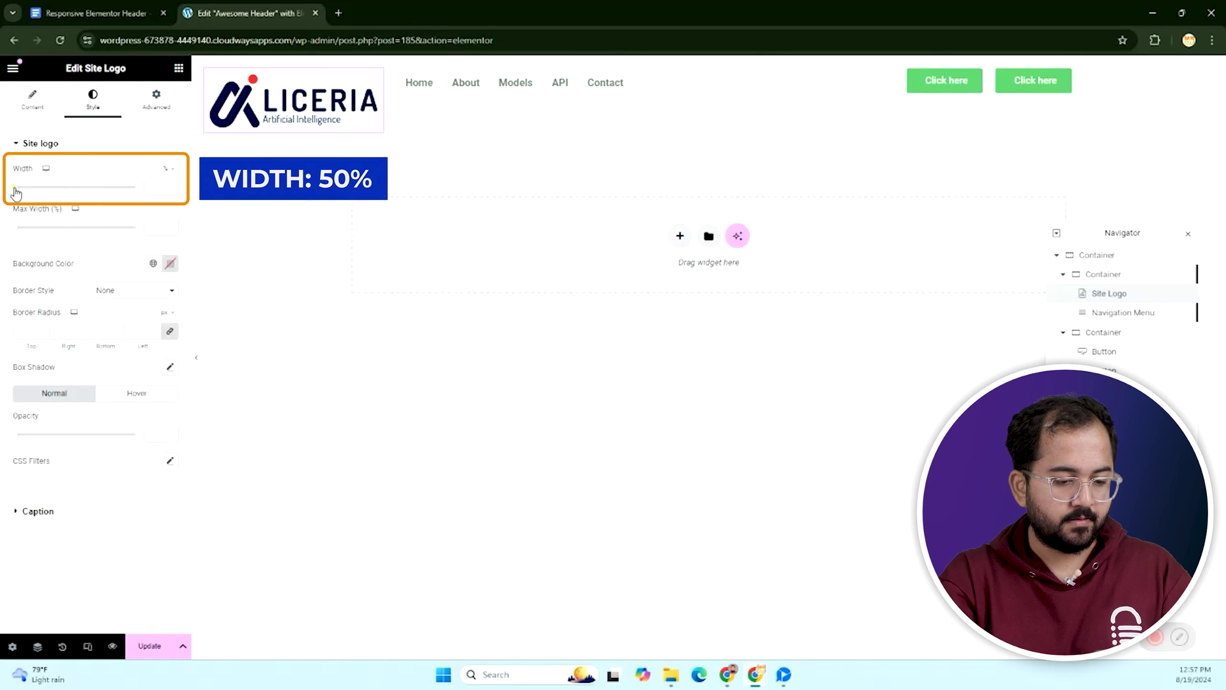
drag(16, 192, 74, 187)
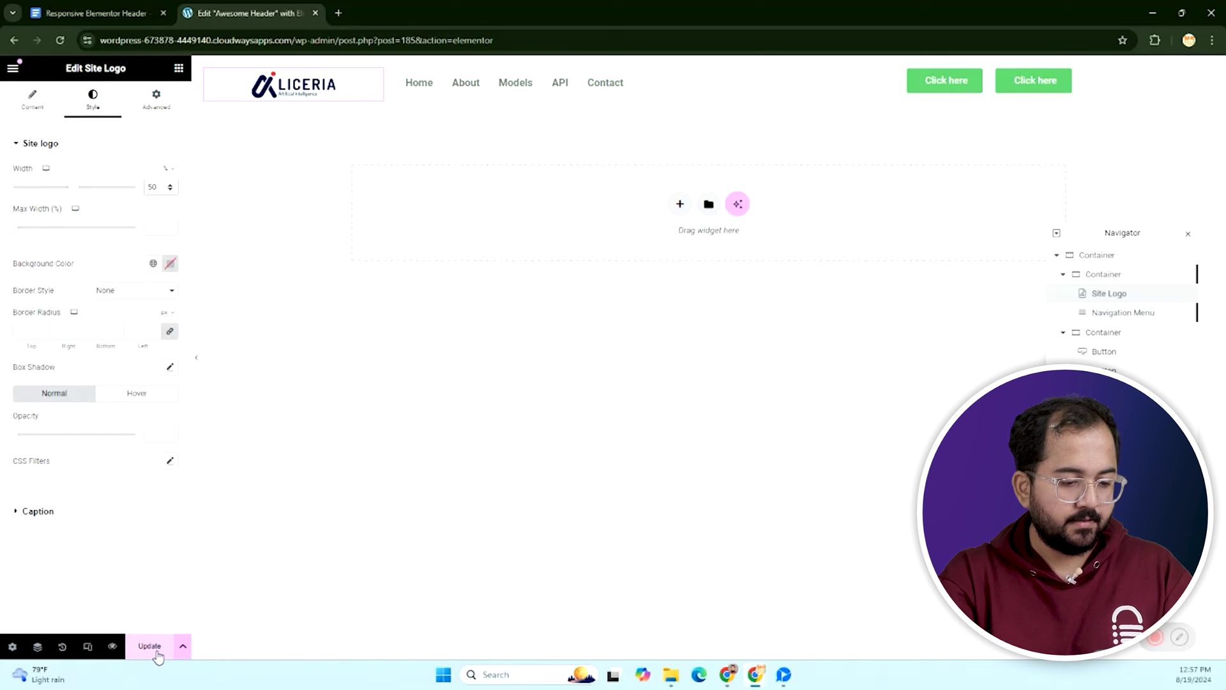
click(153, 648)
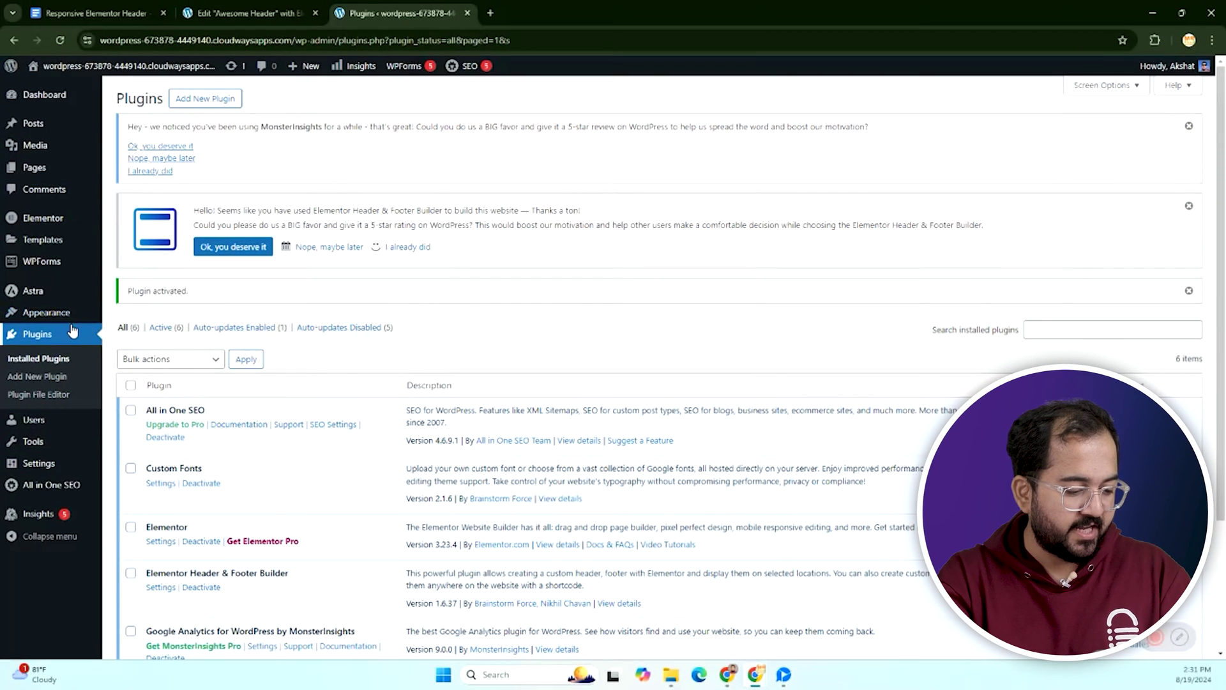
Add a new custom font and start naming it Nexa.
mouse_move(43, 317)
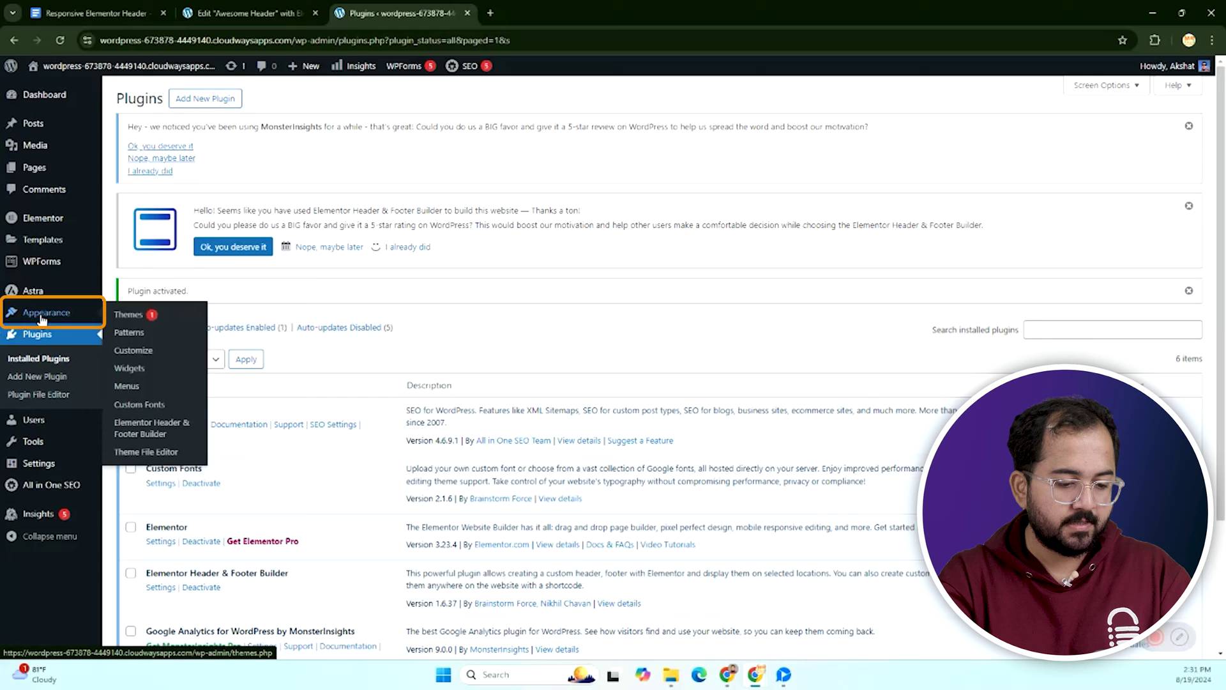
click(140, 405)
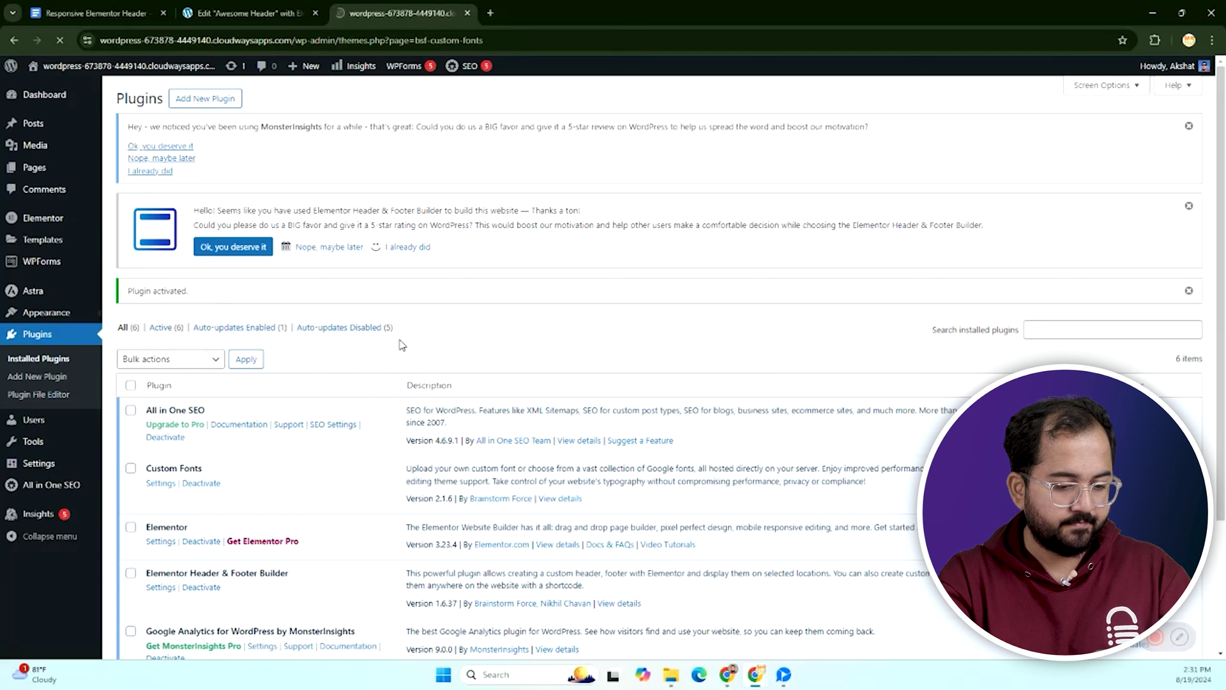
click(663, 421)
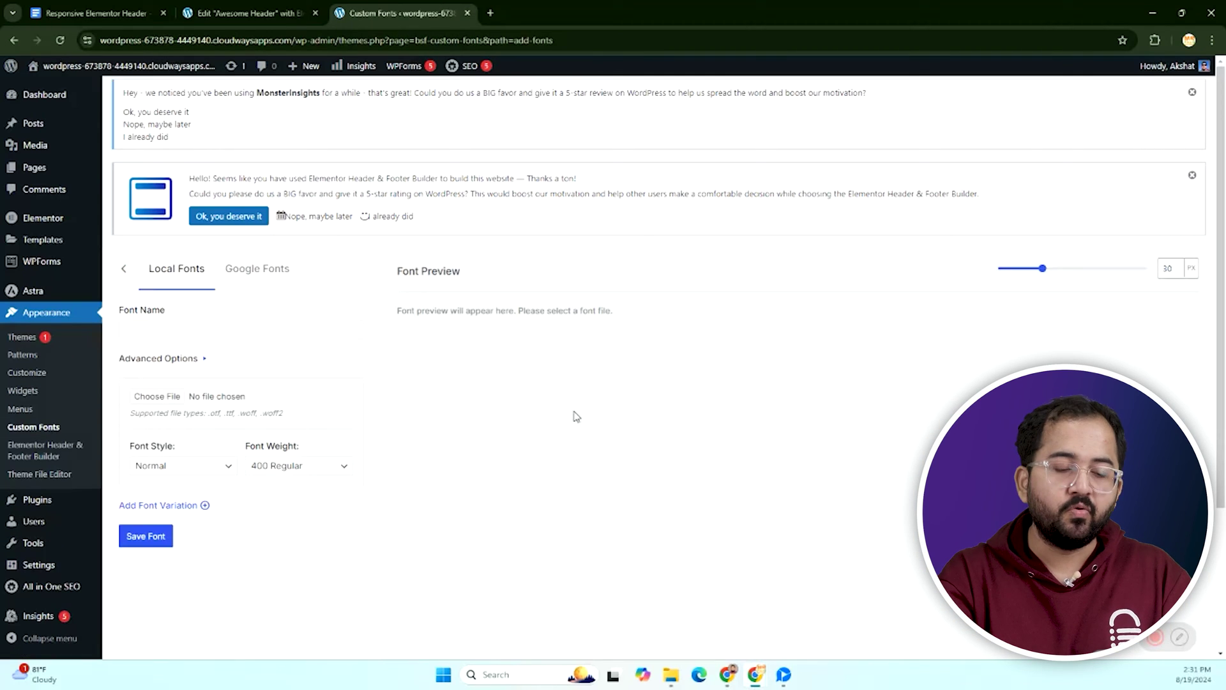
click(215, 330)
text(Nexa)
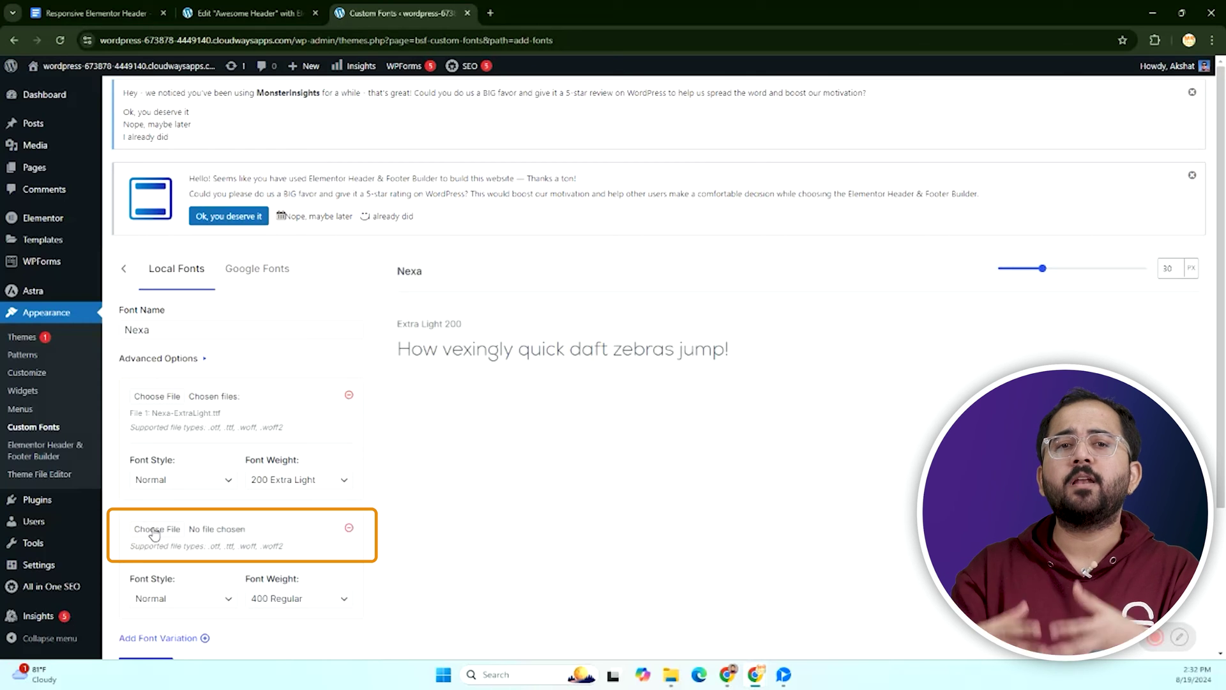
Give the second variation the Nexa-Heavy.ttf file and 700 Bold weight, then save the font.
click(153, 531)
click(626, 348)
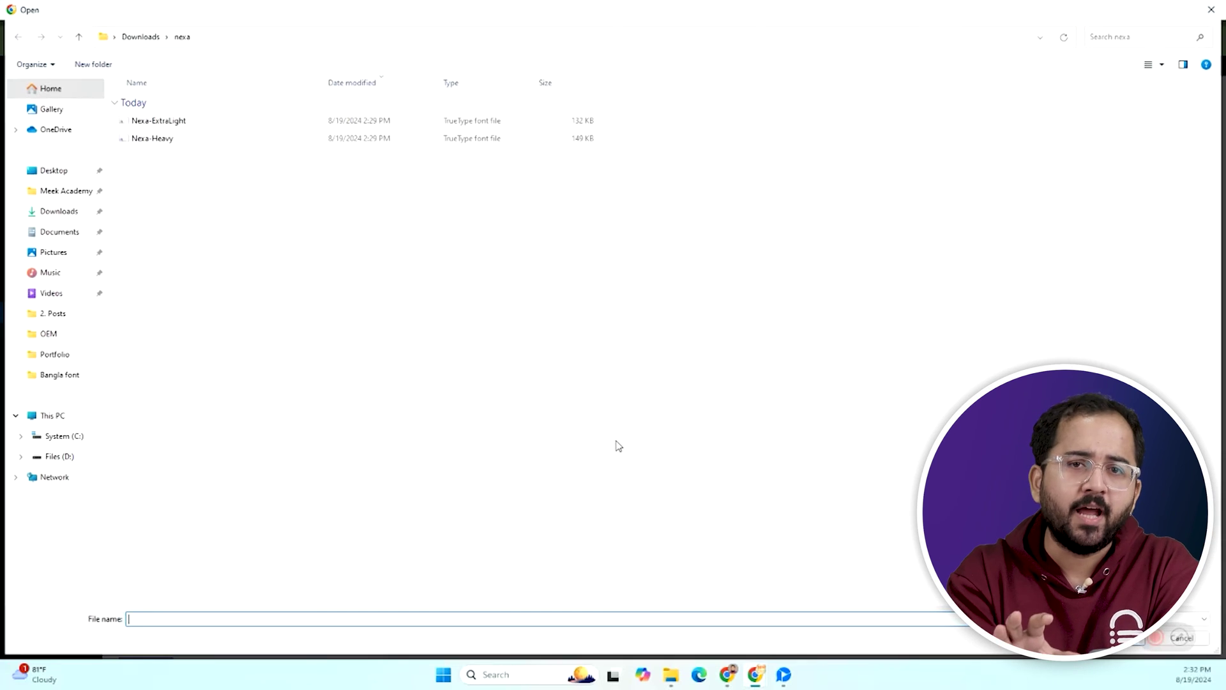
click(155, 138)
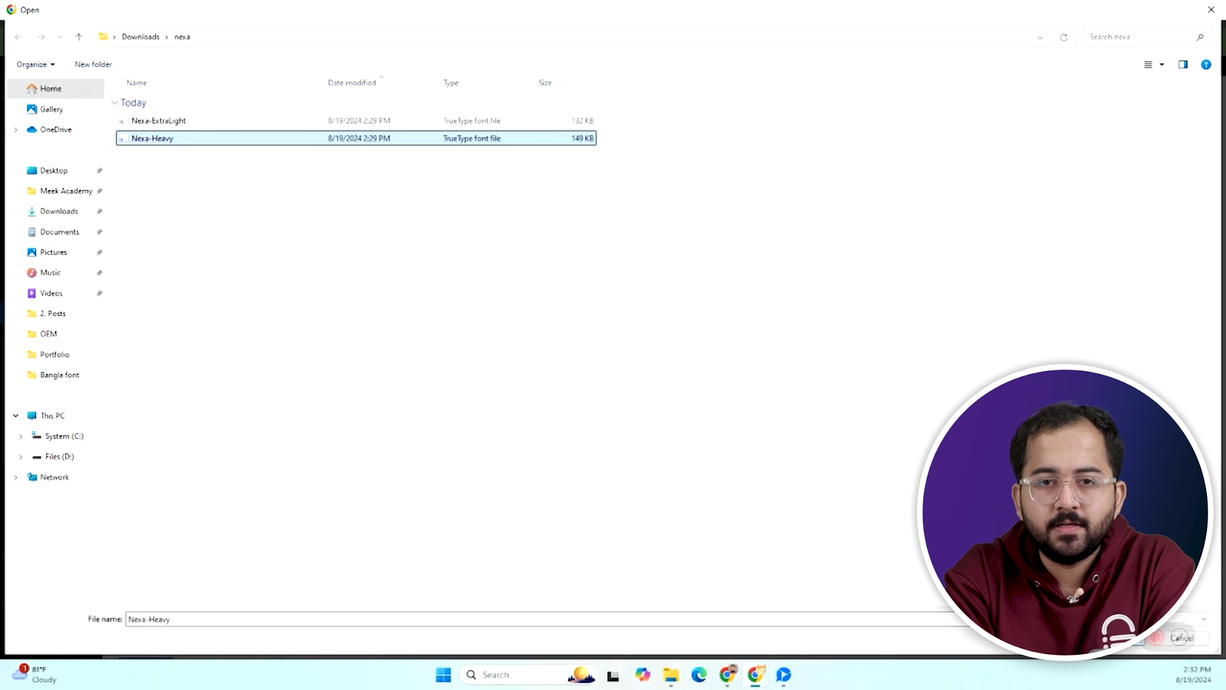
key(Return)
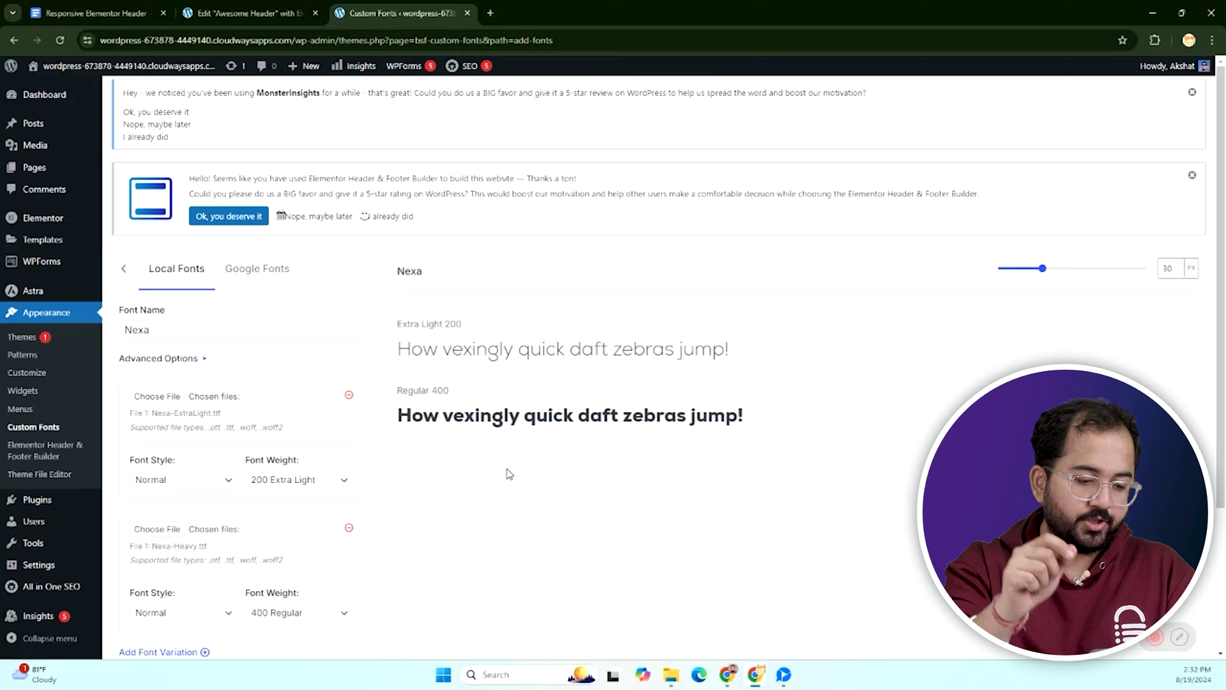
scroll(264, 439, down, 1)
click(294, 548)
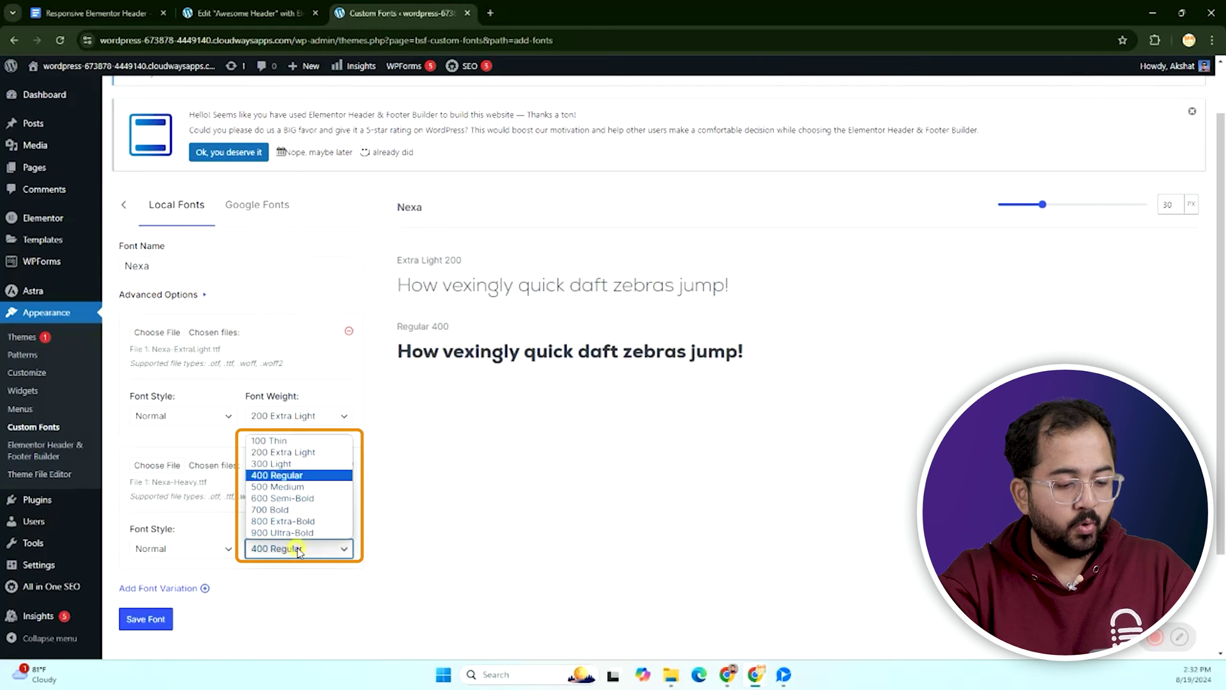
click(296, 509)
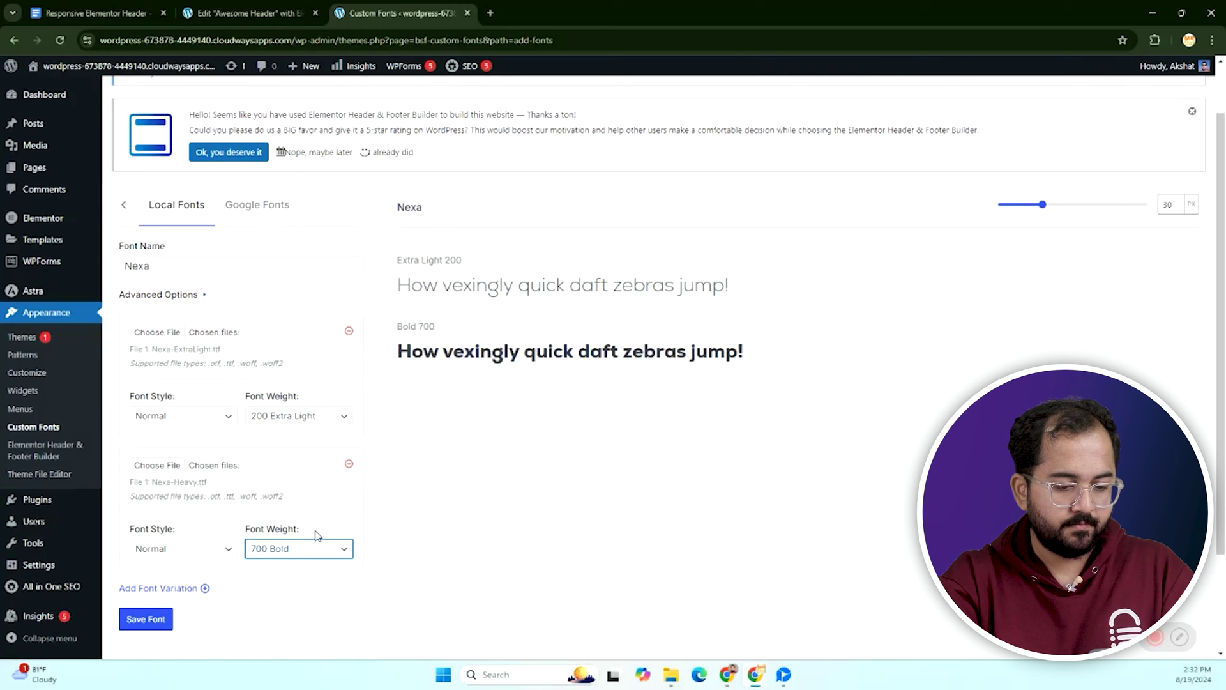
scroll(288, 536, down, 1)
click(146, 555)
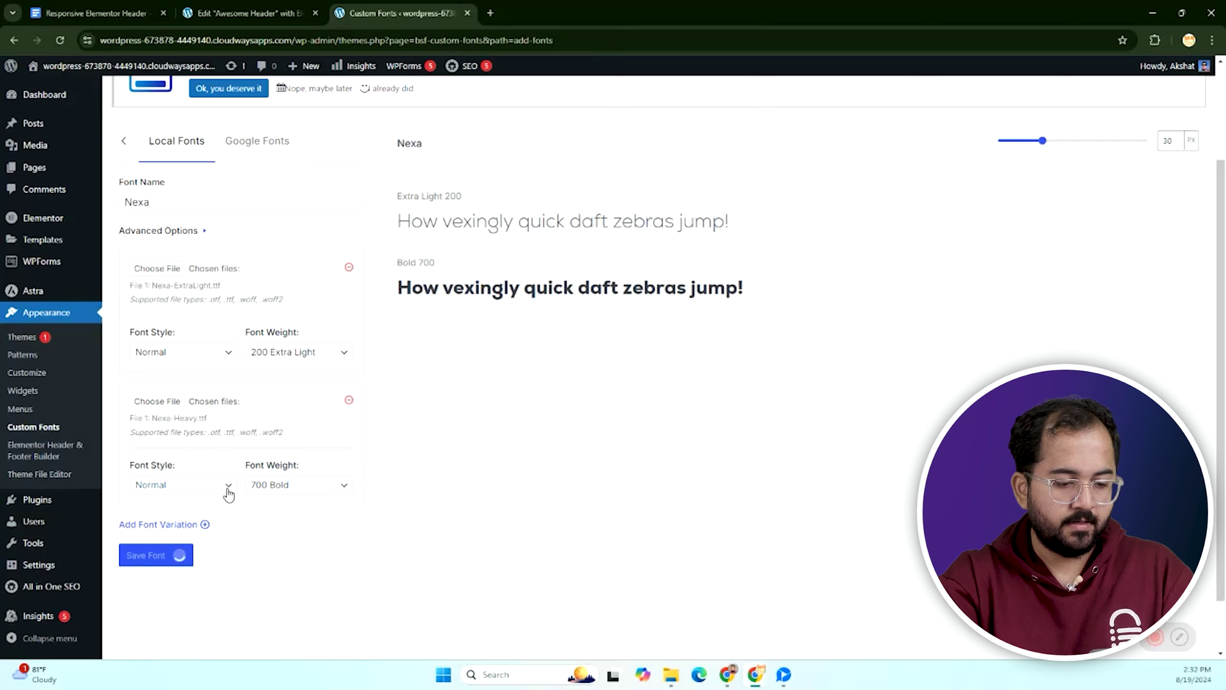
Reload the header editor and set the navigation menu typography to Nexa 700 Bold.
click(234, 14)
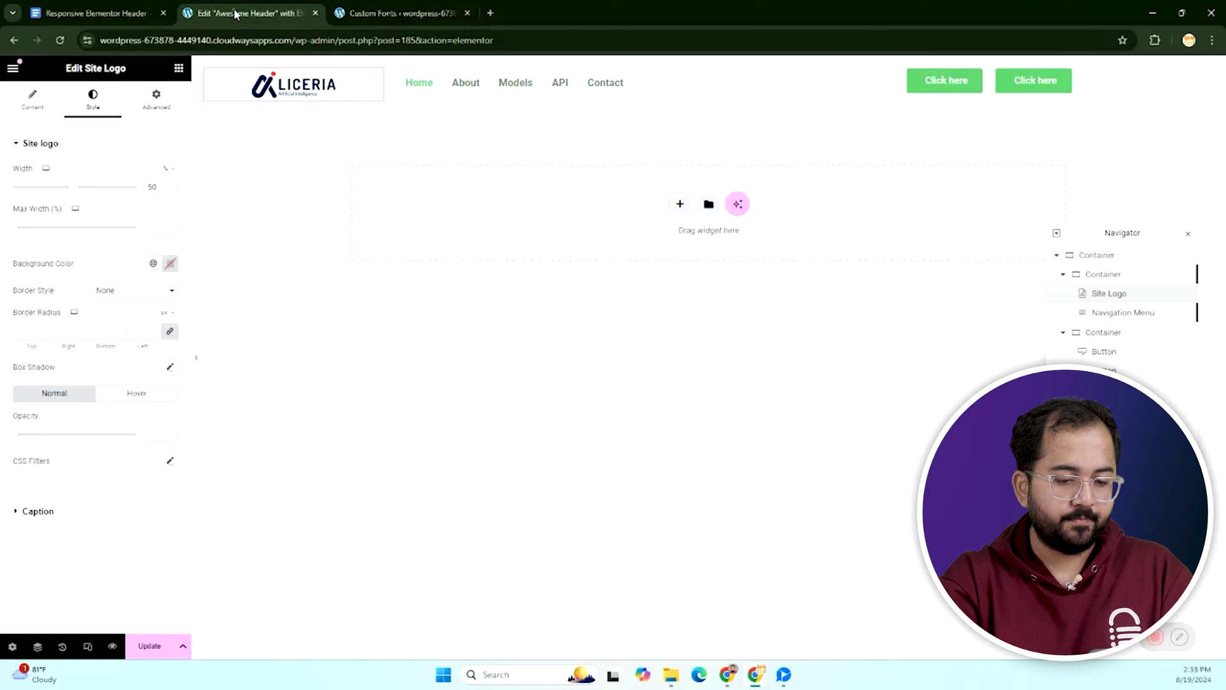
click(60, 40)
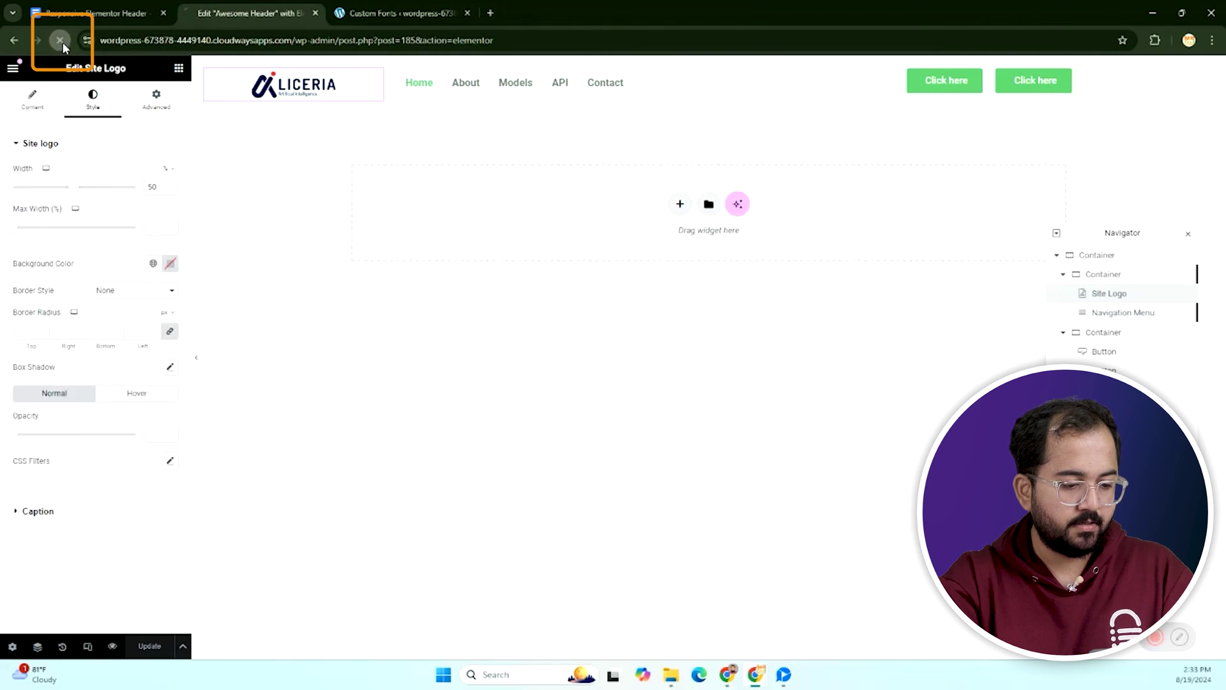
click(438, 82)
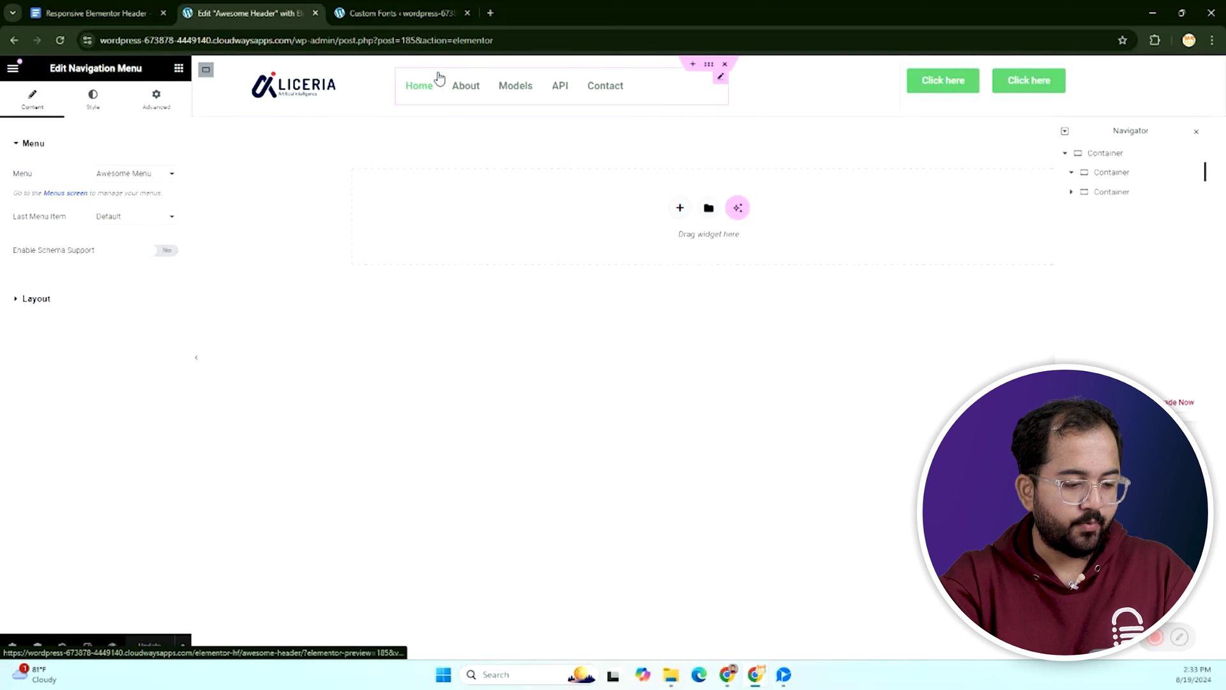
click(96, 99)
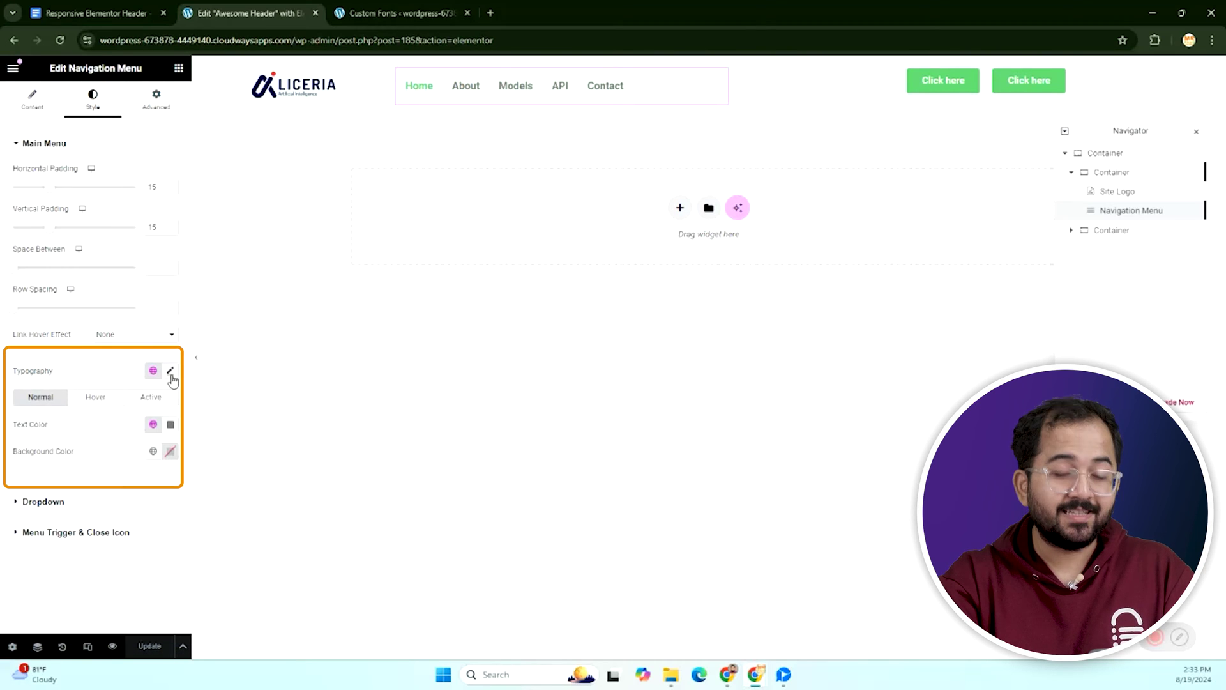
click(170, 371)
click(128, 439)
click(110, 495)
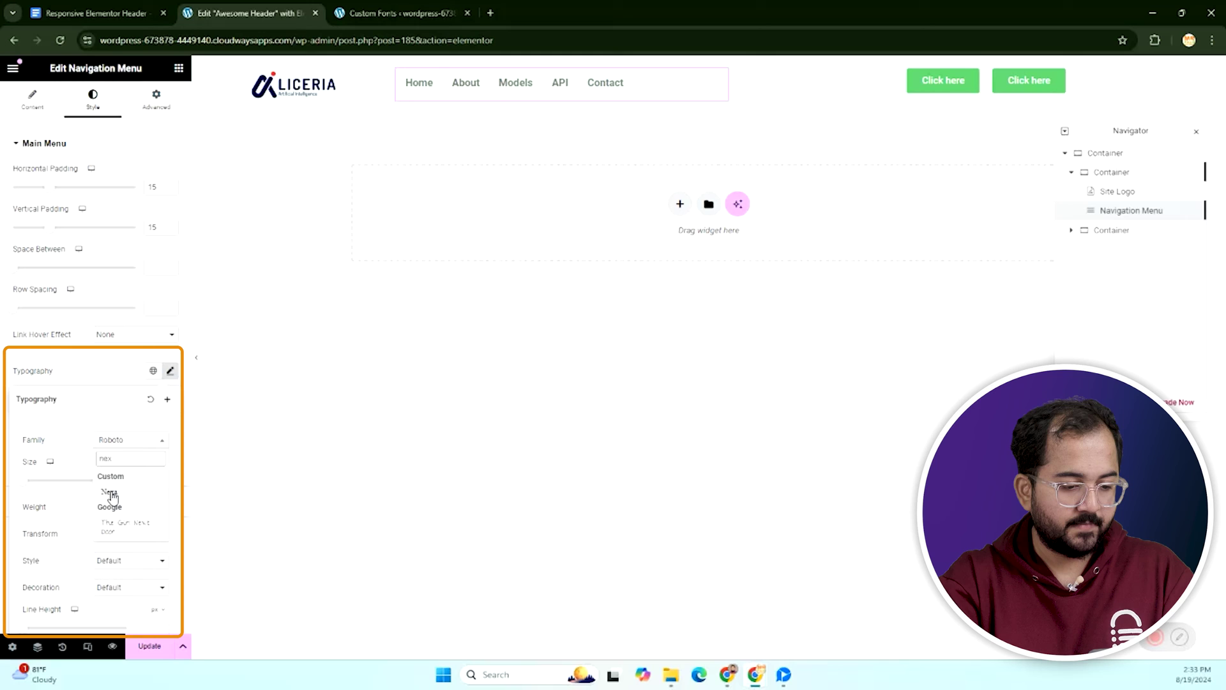
click(150, 508)
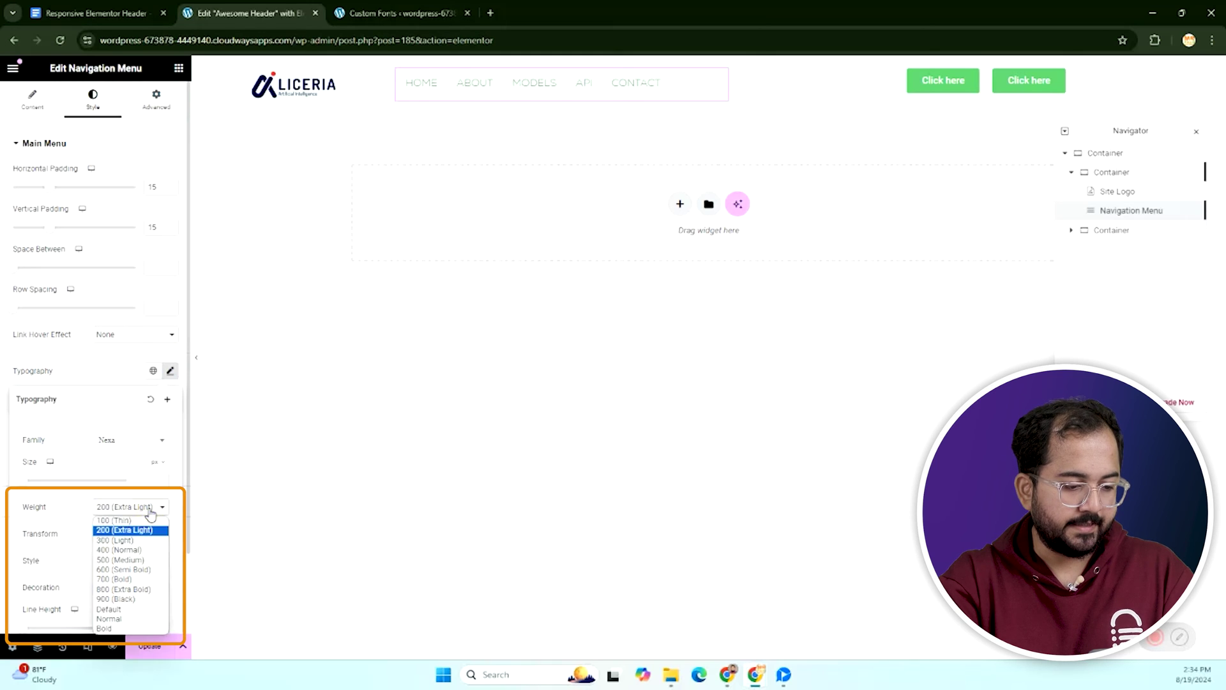
click(122, 549)
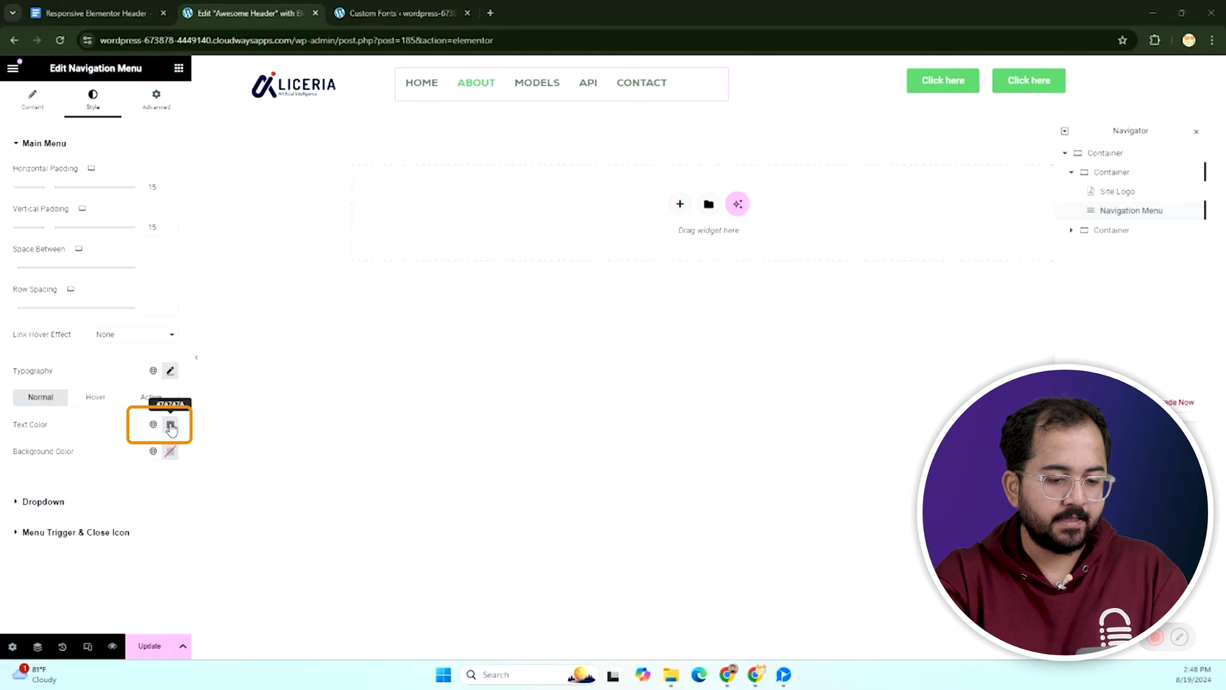
Color the menu text dark navy #00004d and hovered links red #ff3131.
click(170, 424)
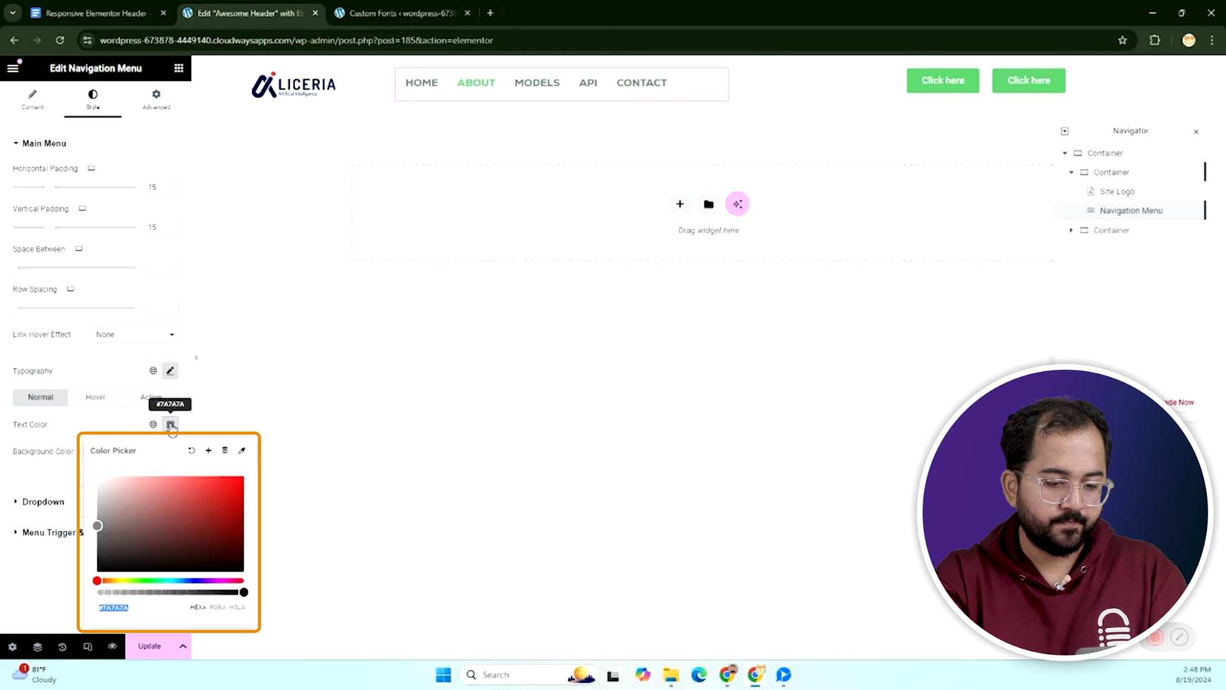
text(#00004d)
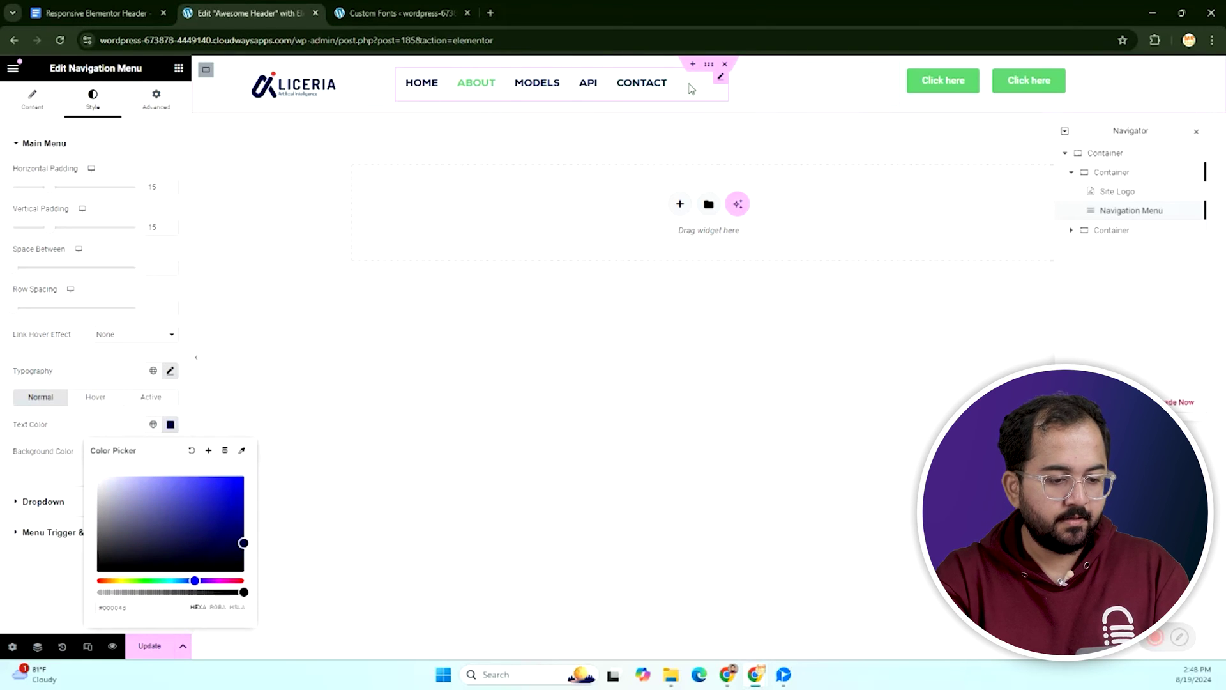
click(99, 399)
click(99, 399)
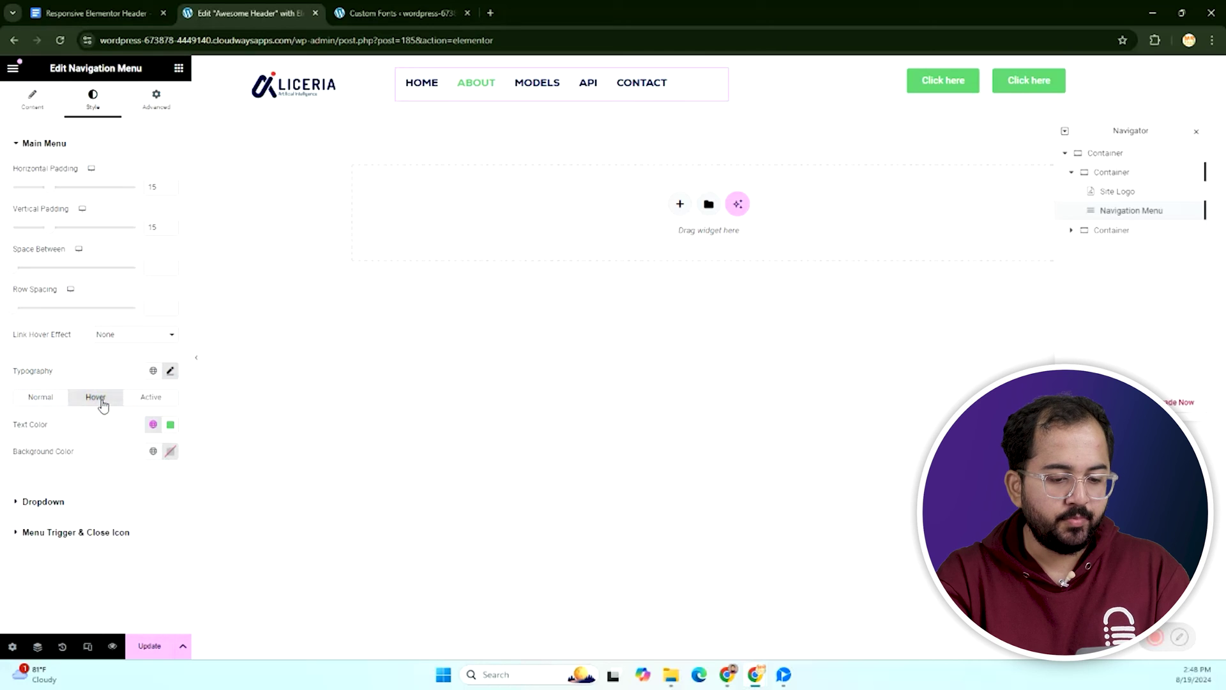
click(170, 424)
key(ctrl+v)
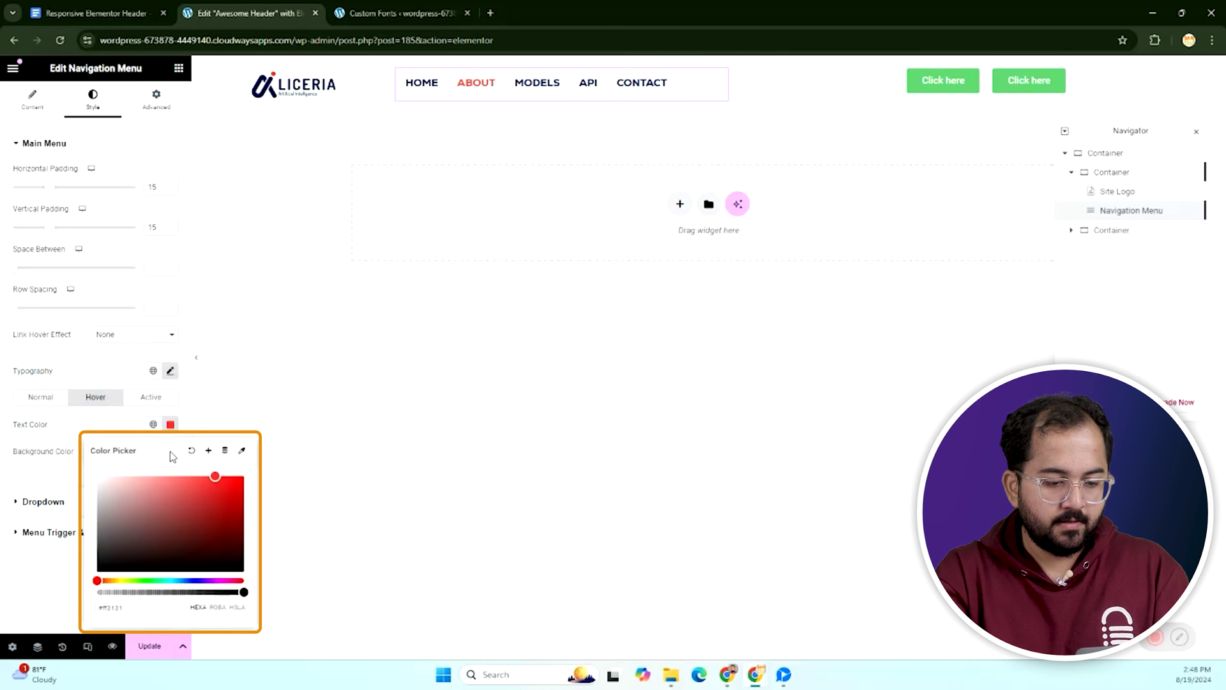
click(171, 268)
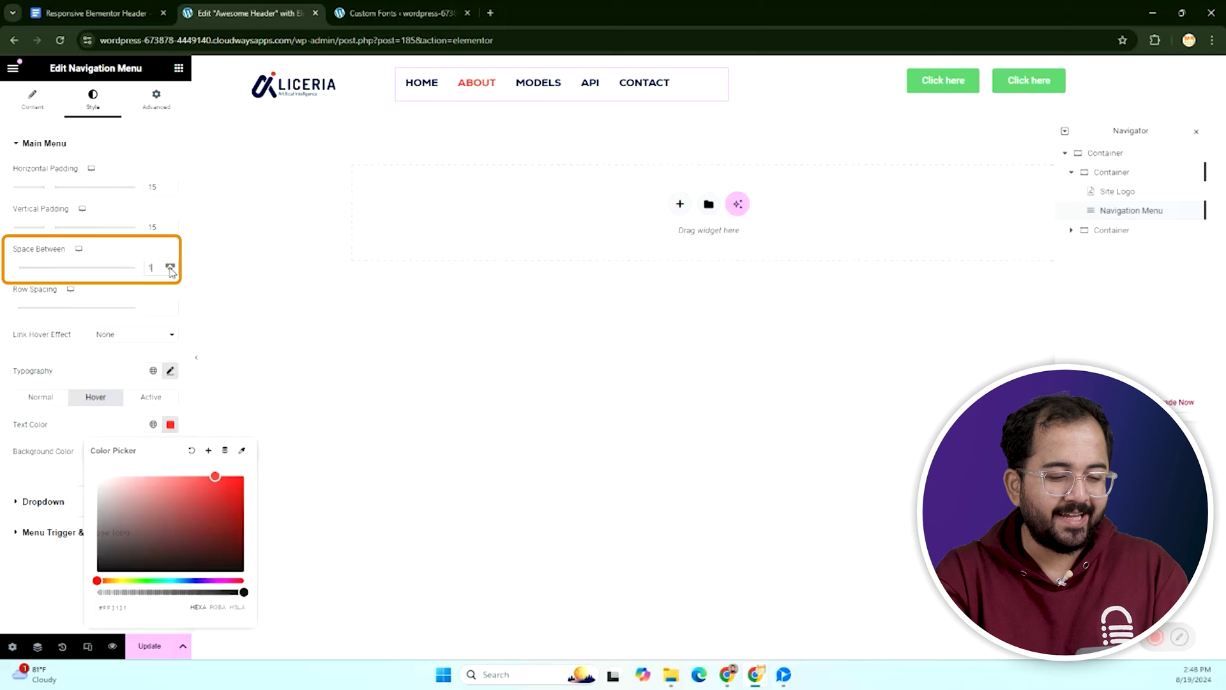
Increase menu item spacing to 7 and add a dark navy underline hover effect.
click(171, 268)
click(171, 268)
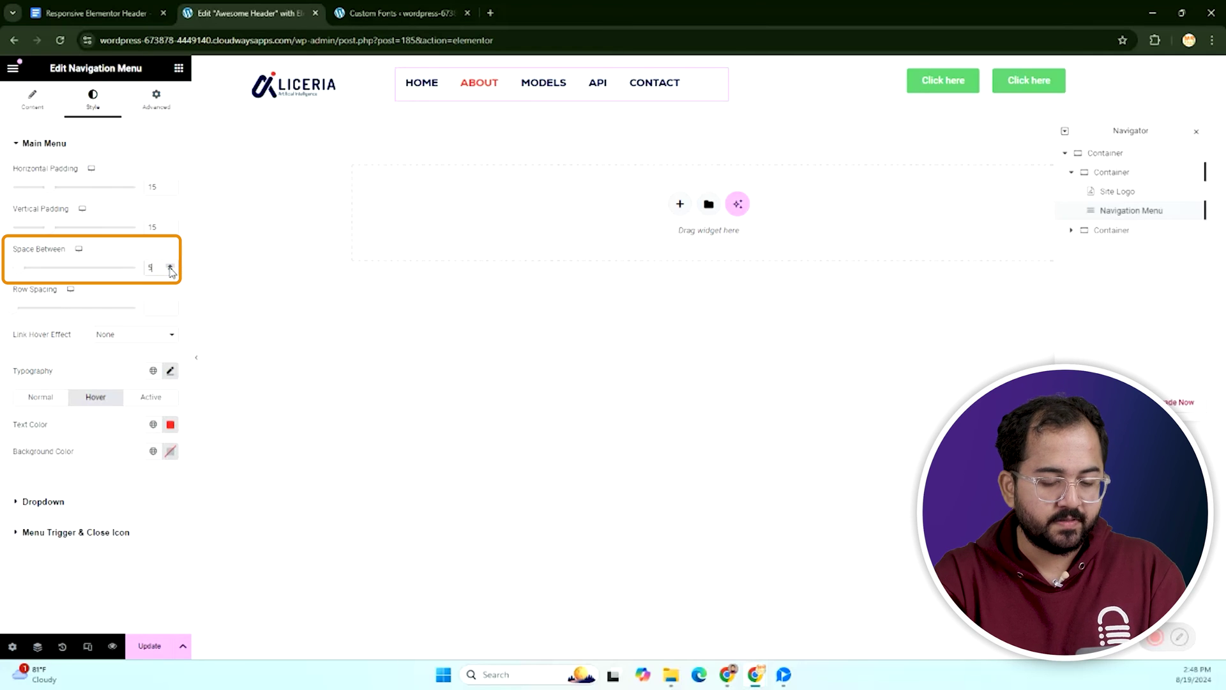
click(171, 268)
click(170, 267)
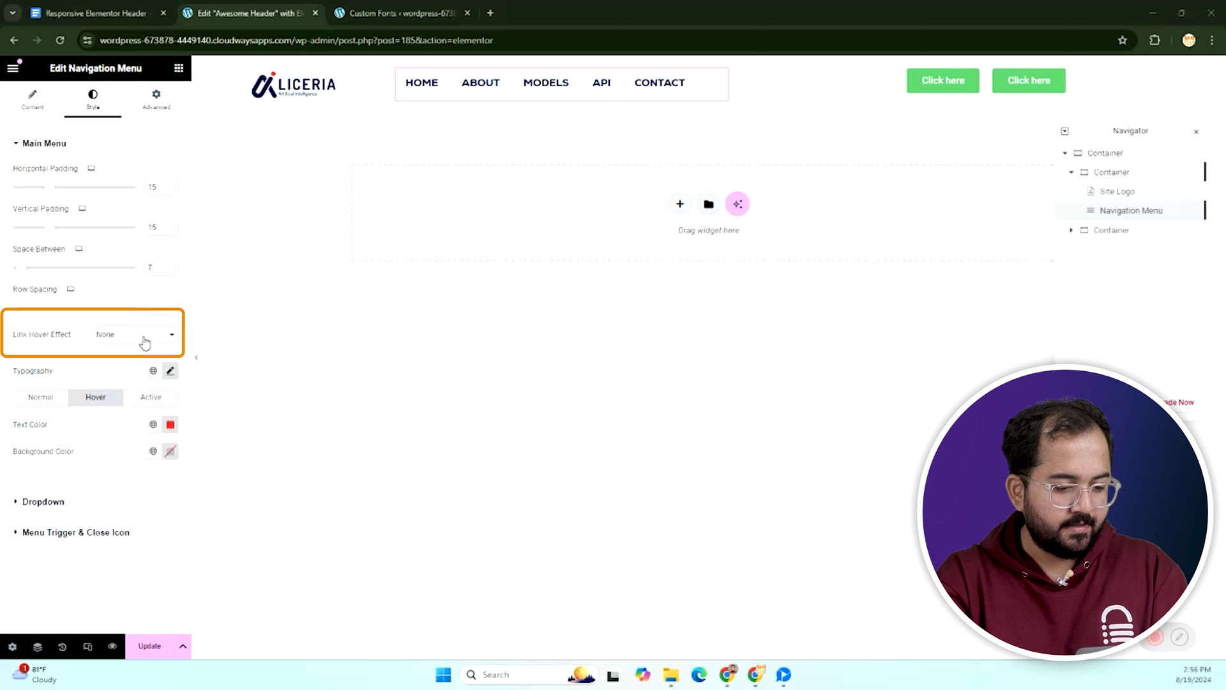
click(137, 335)
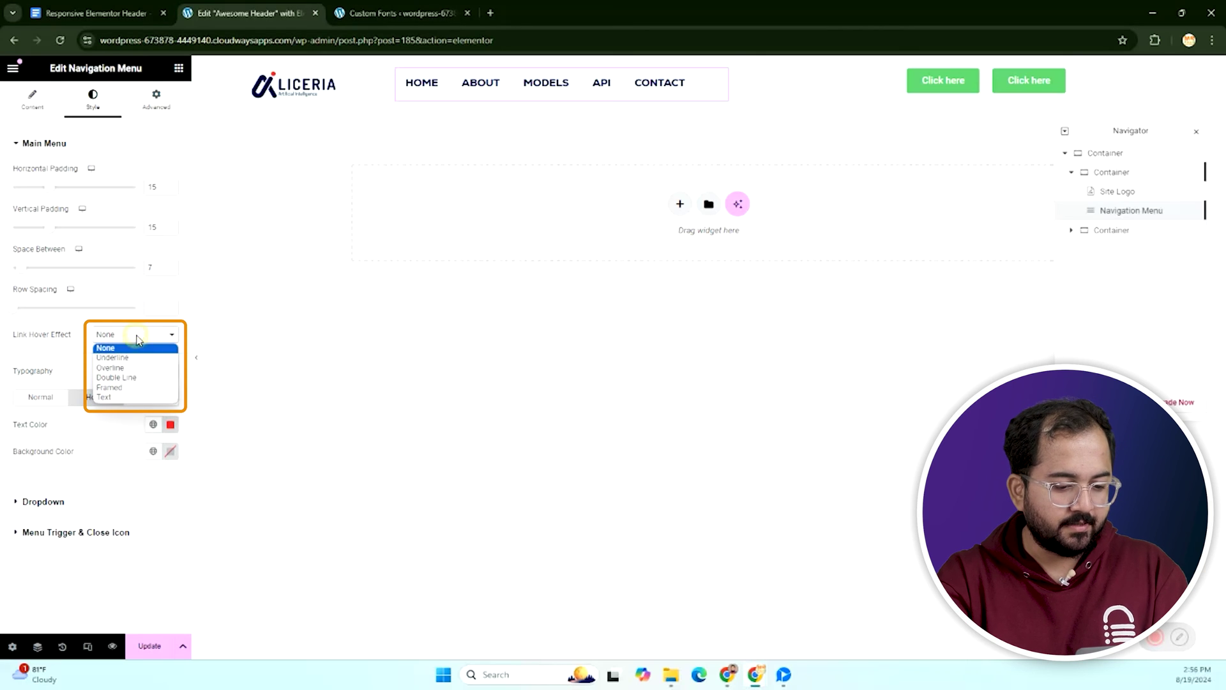
click(113, 359)
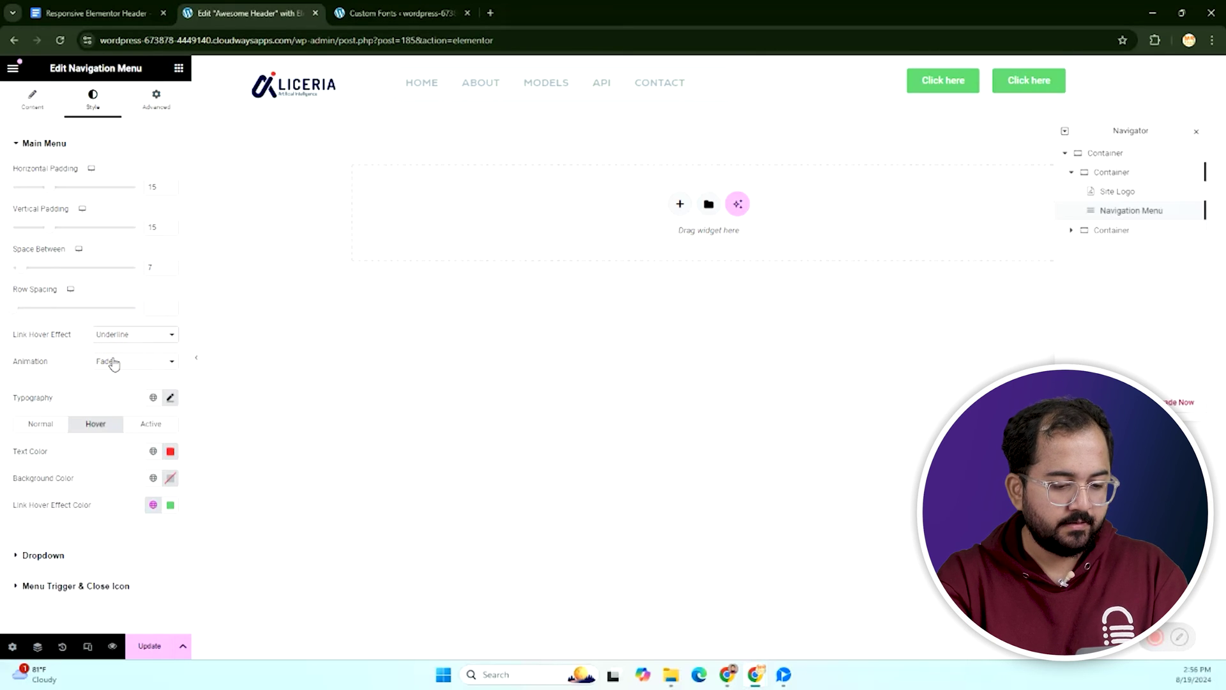
click(171, 504)
key(ctrl+v)
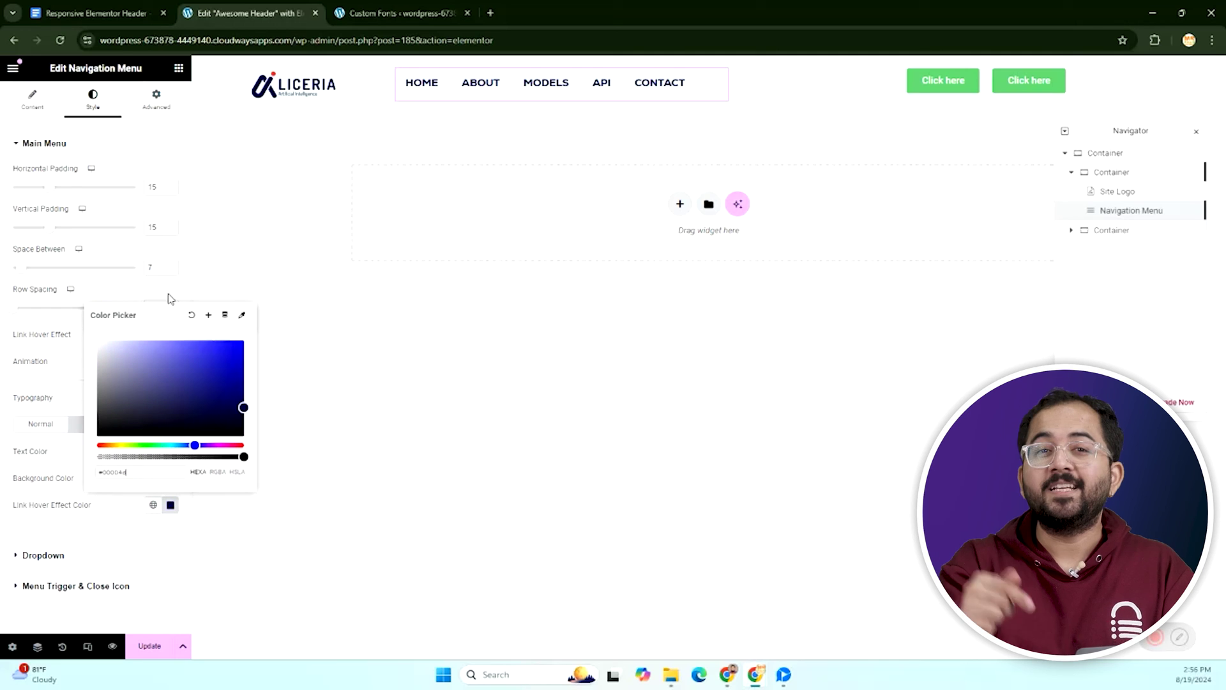
click(99, 520)
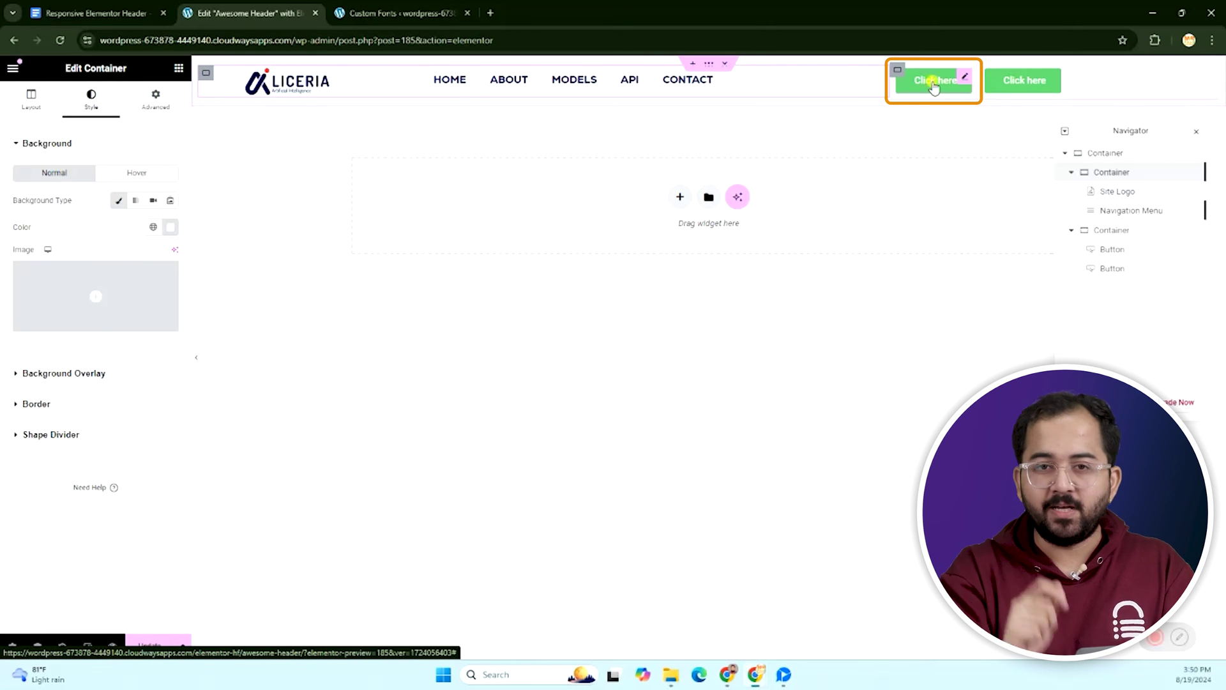
Label the first button 'login' with Nexa 18, weight 200, uppercase text.
click(924, 80)
text(login)
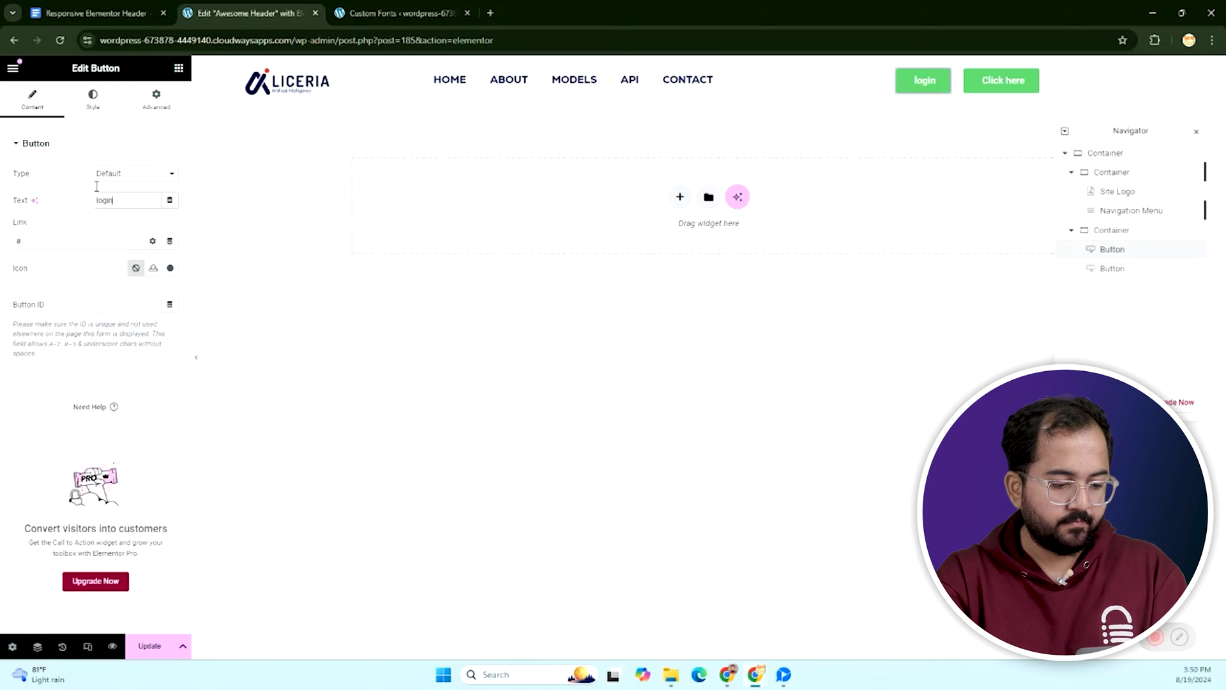
click(92, 99)
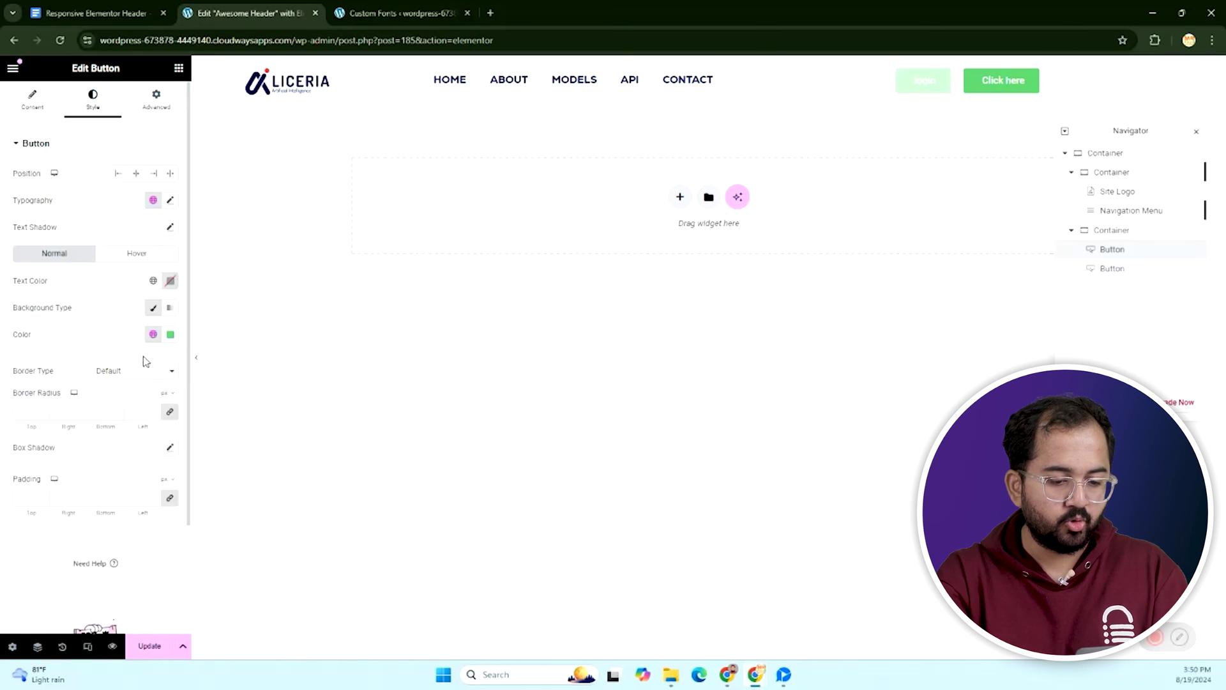
click(170, 200)
click(112, 260)
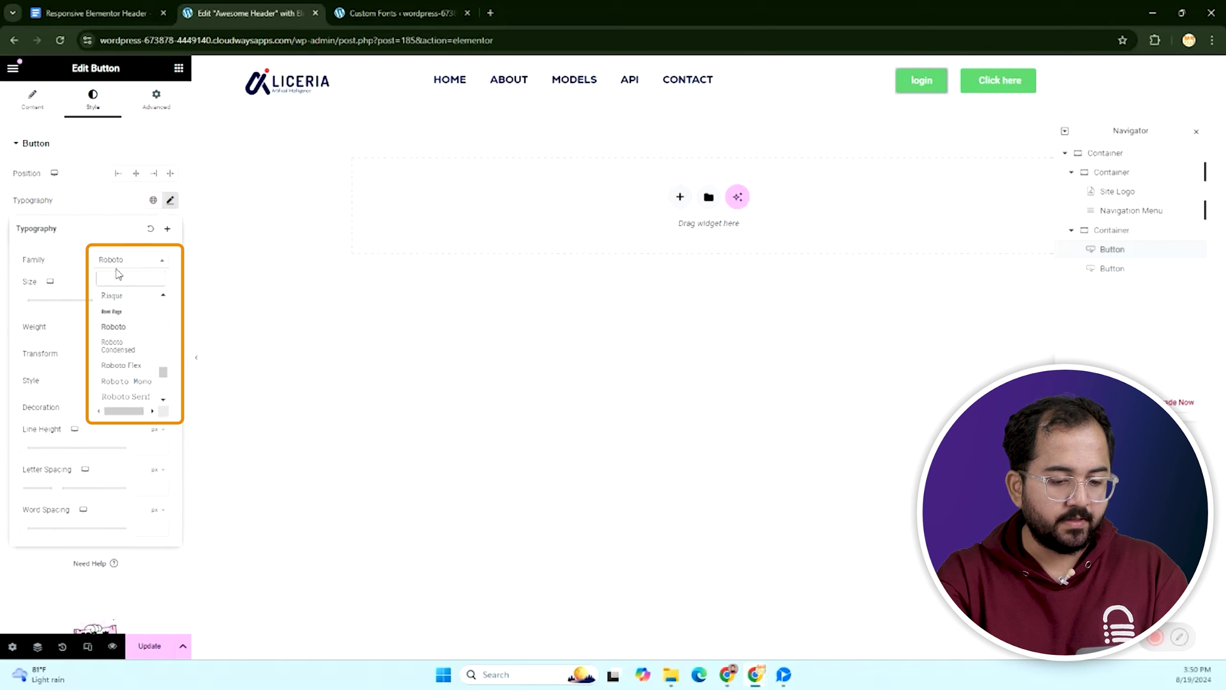
text(nexa)
click(112, 311)
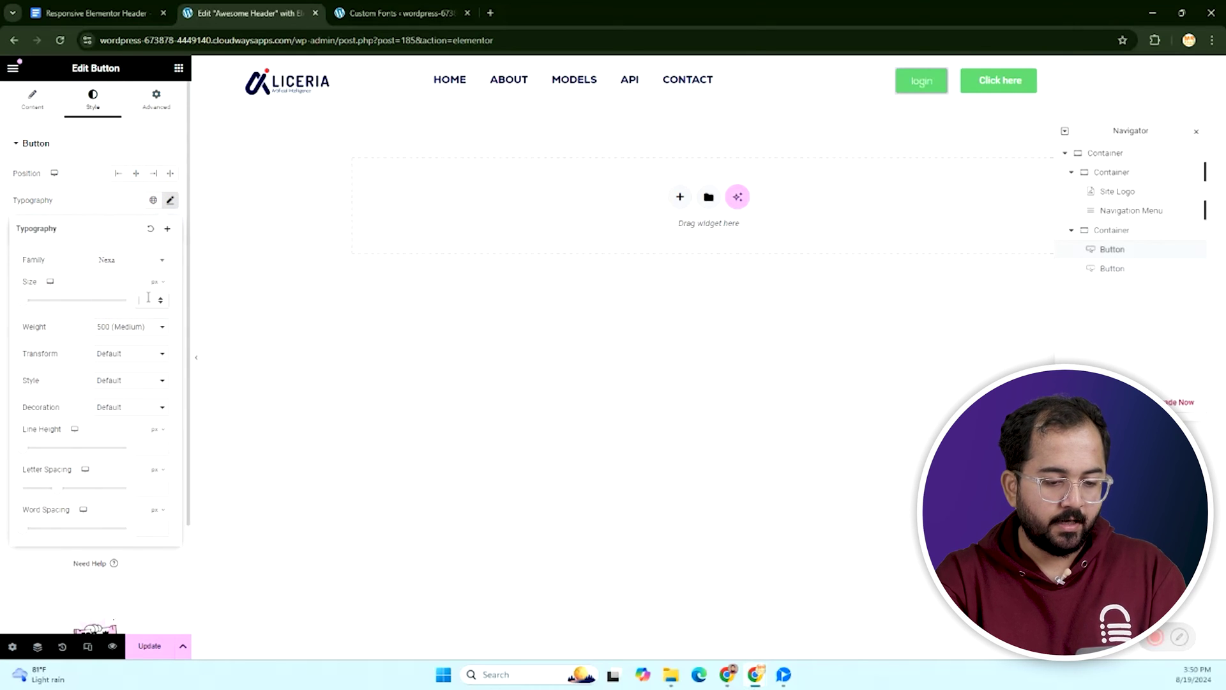
click(148, 298)
text(18)
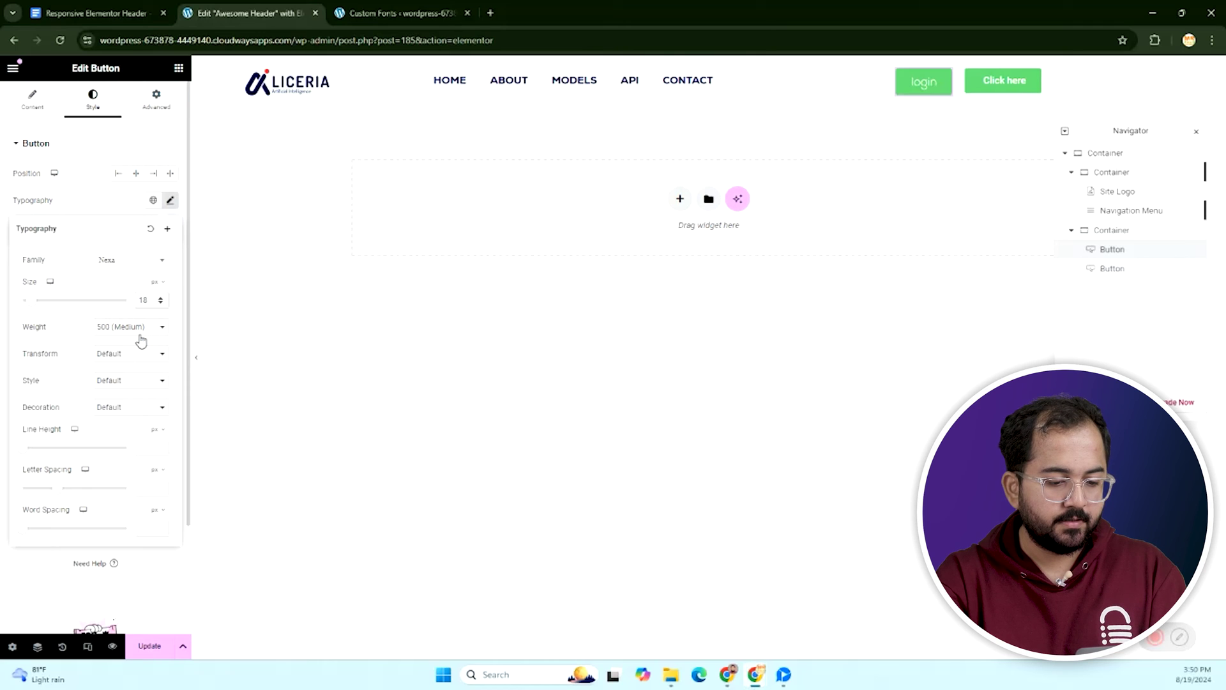
click(134, 328)
click(128, 350)
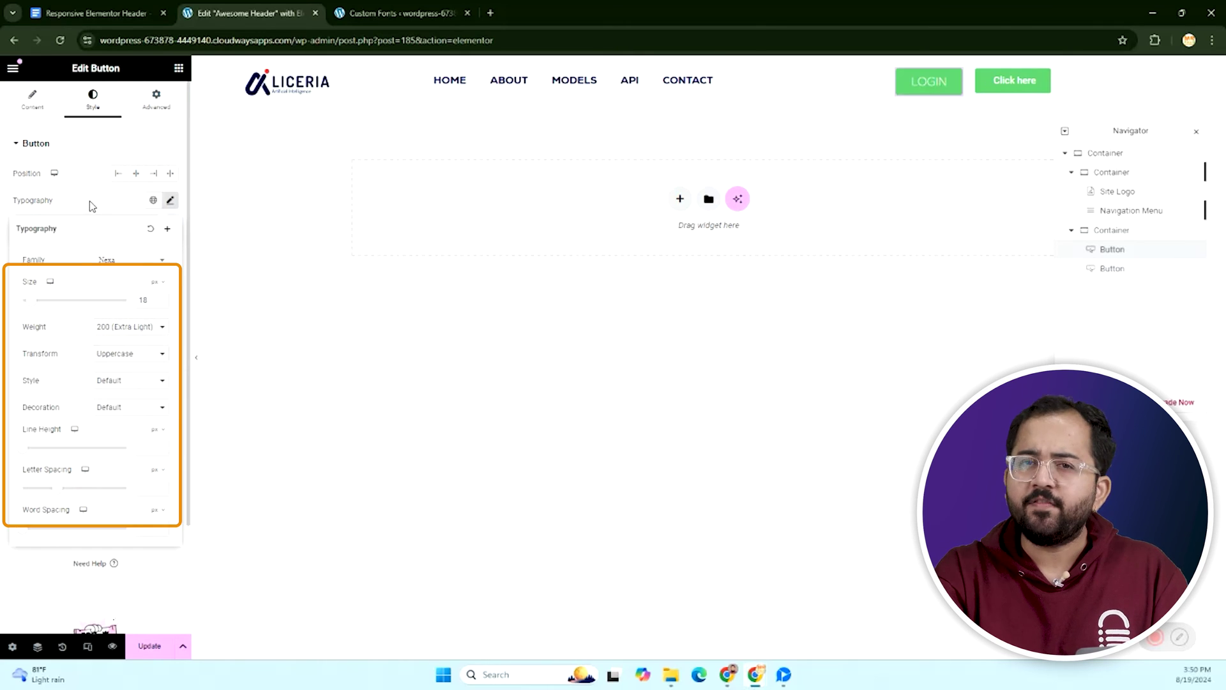
click(92, 205)
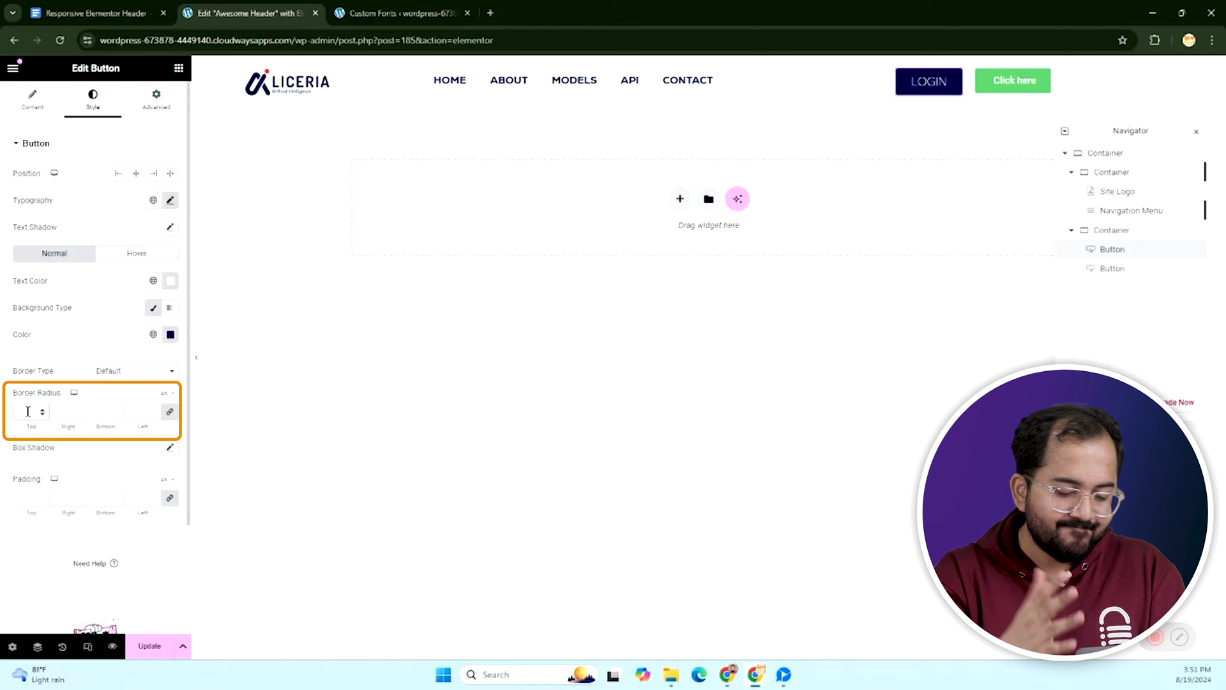
Give the button a border radius of 50 and padding 15/30/15/30.
text(50)
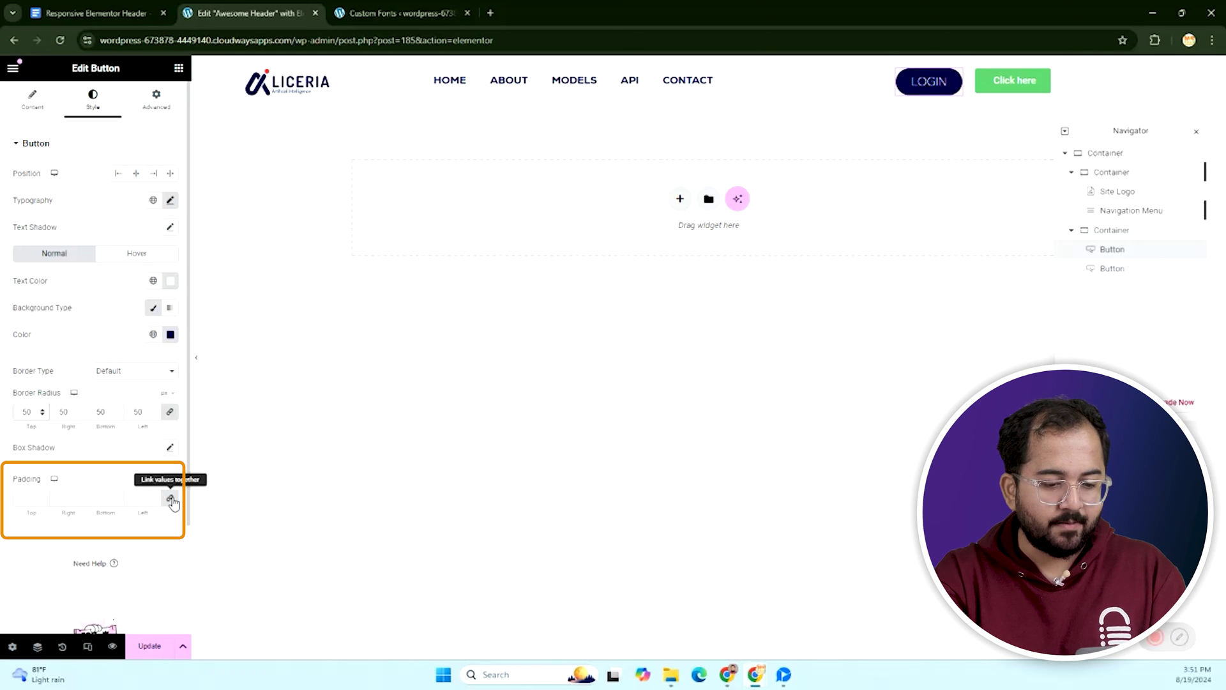
click(29, 498)
text(0)
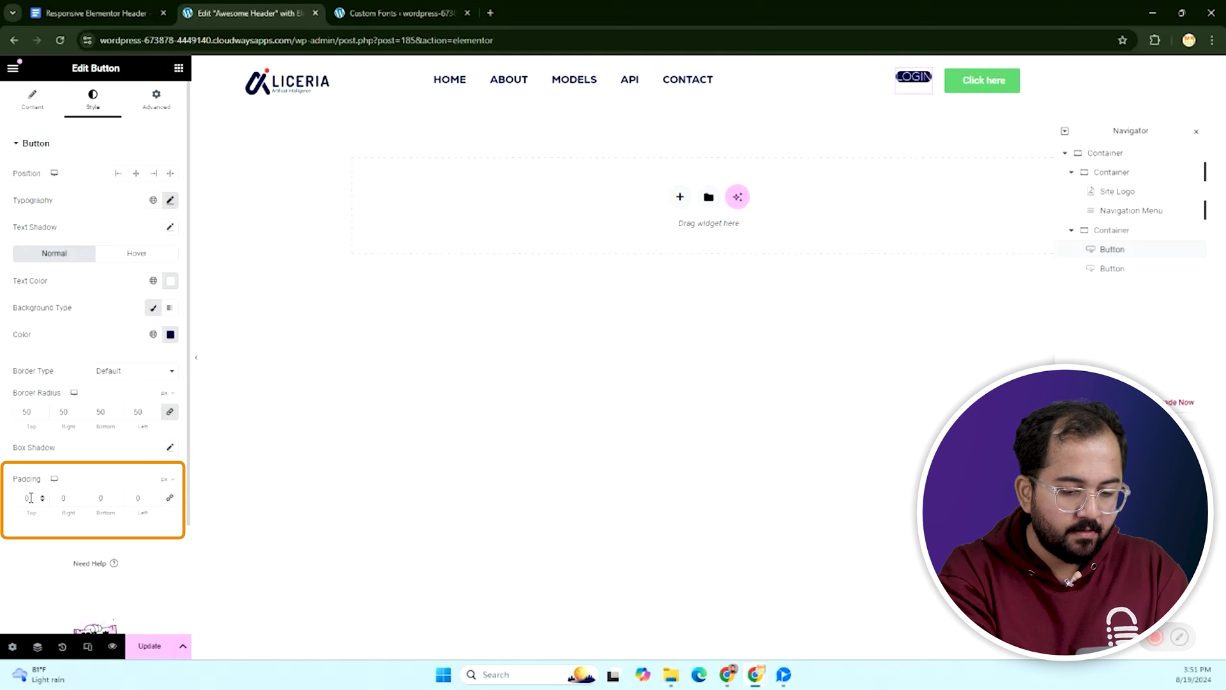
key(BackSpace)
text(15)
key(Tab)
text(30)
key(Tab)
text(15)
key(Tab)
text(30)
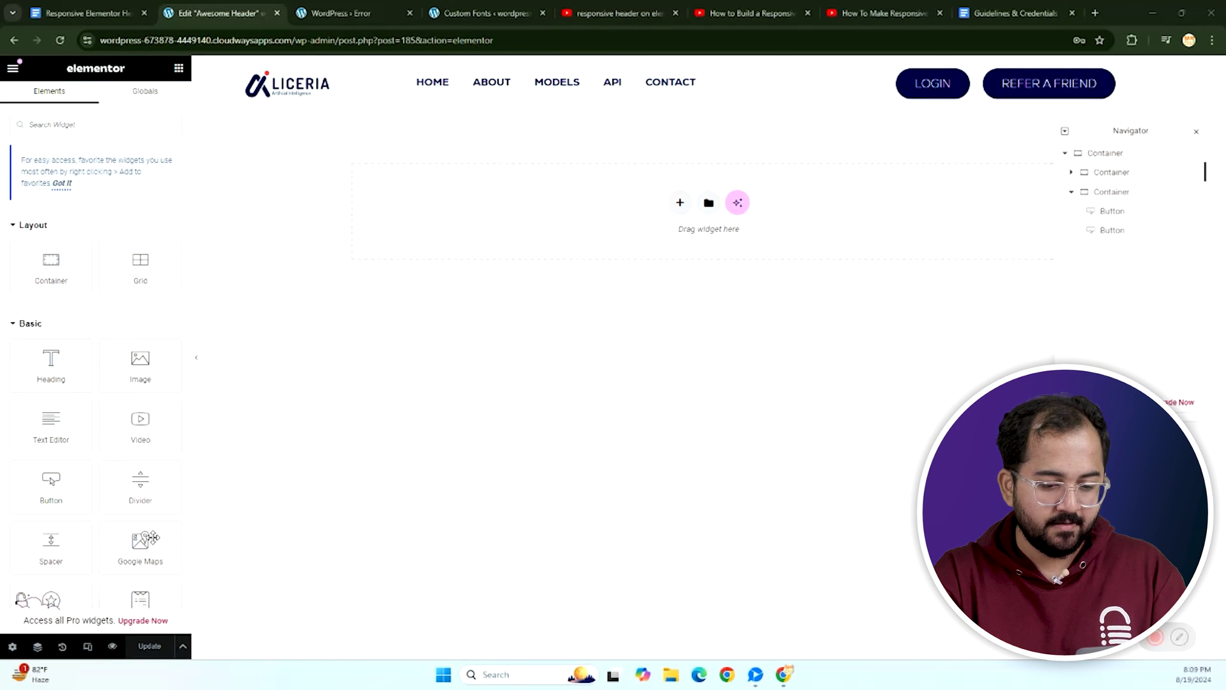
In tablet preview, hide the header buttons container on tablet and mobile.
click(90, 647)
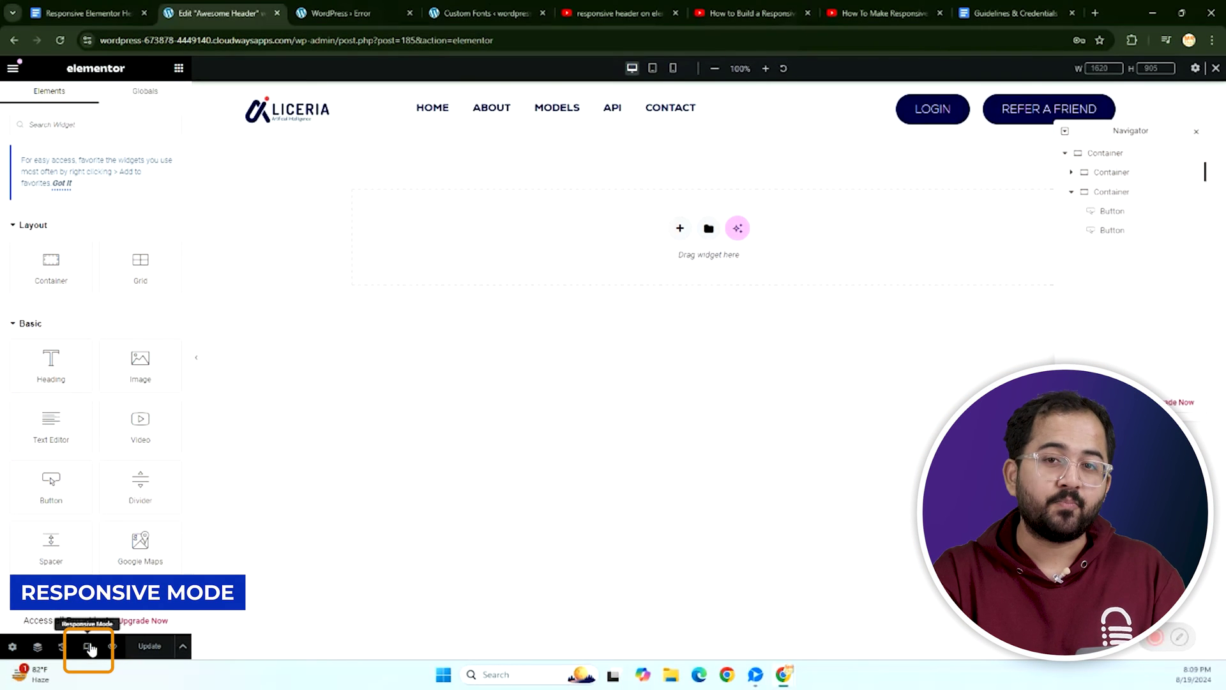
click(652, 68)
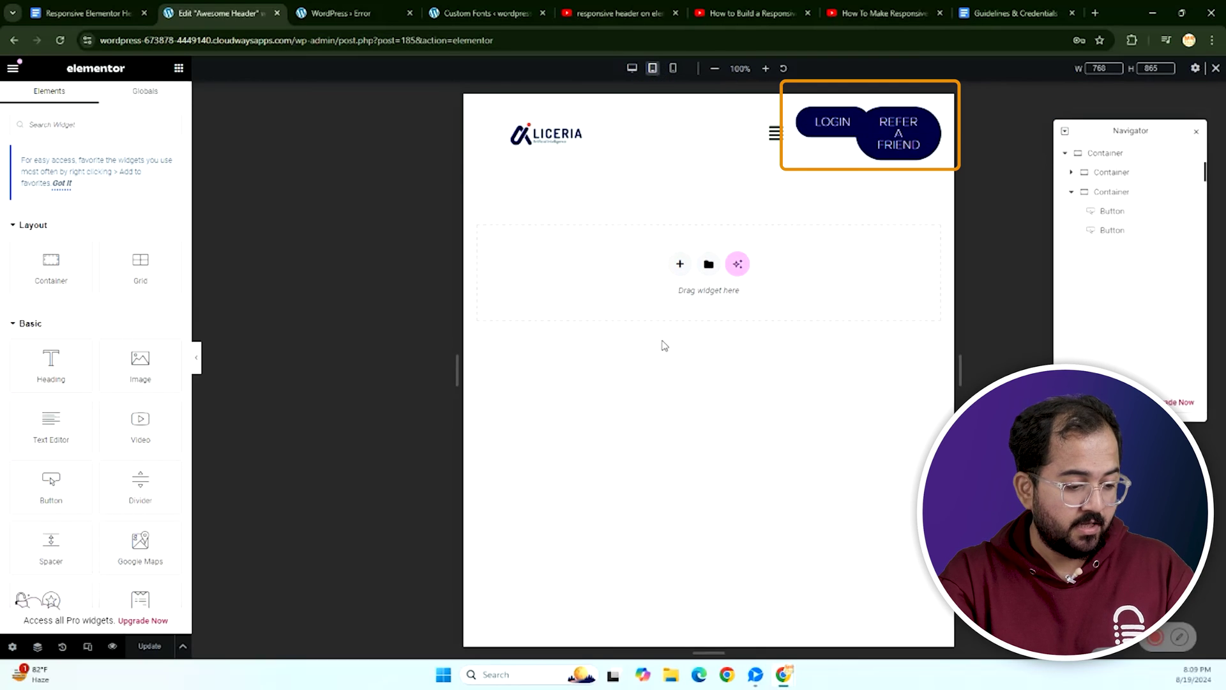
click(1119, 196)
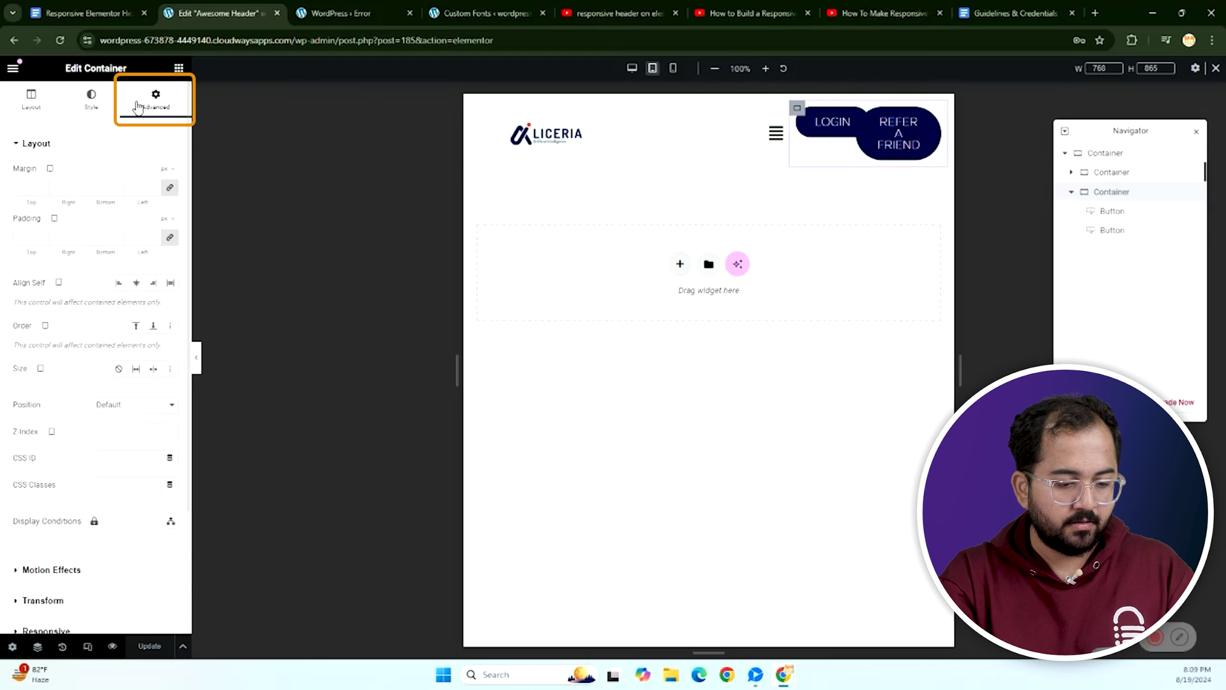
scroll(74, 574, down, 2)
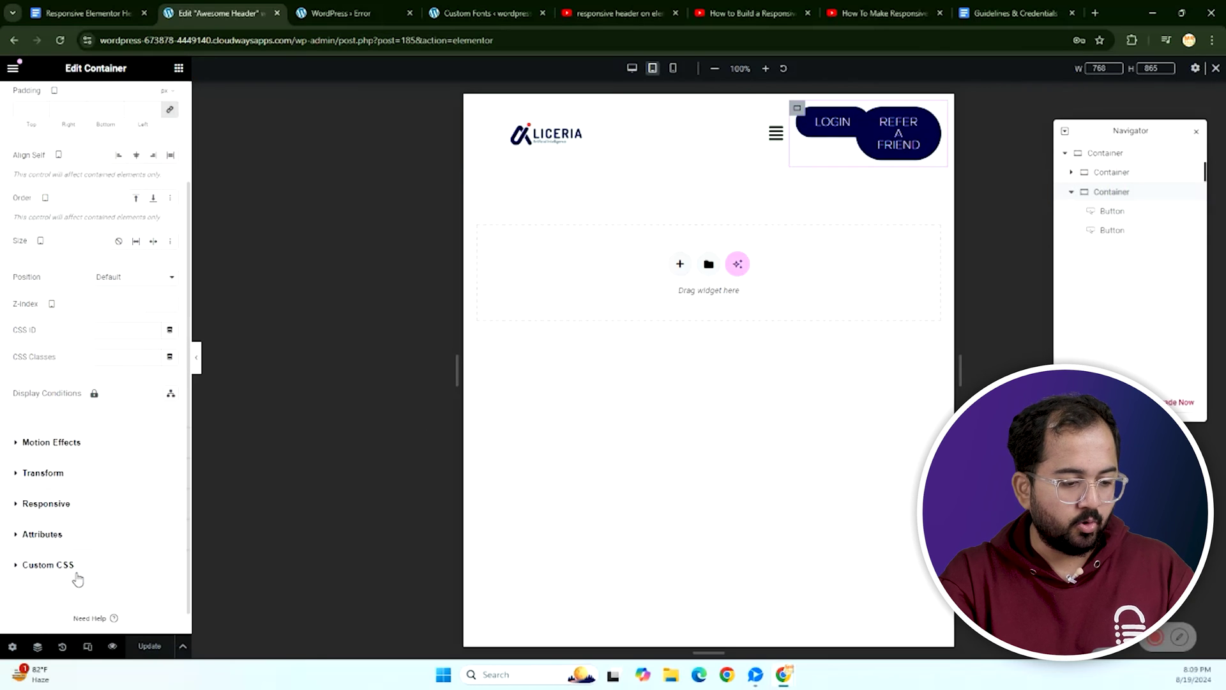
click(19, 504)
click(161, 331)
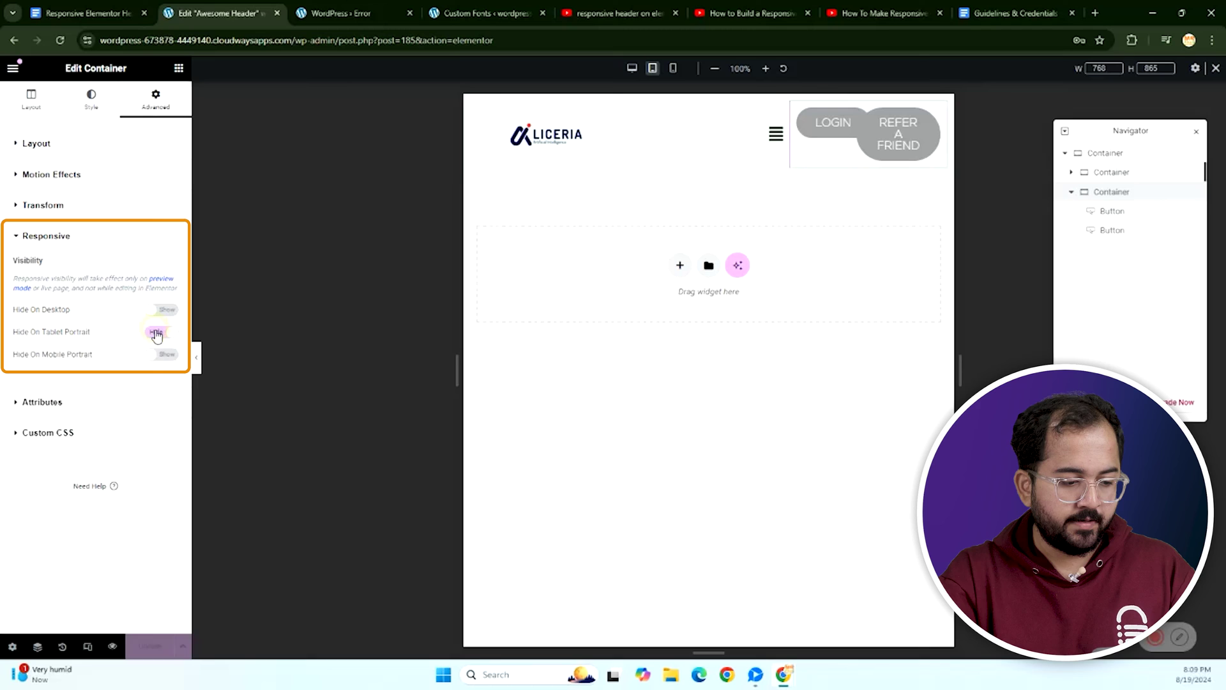
click(156, 355)
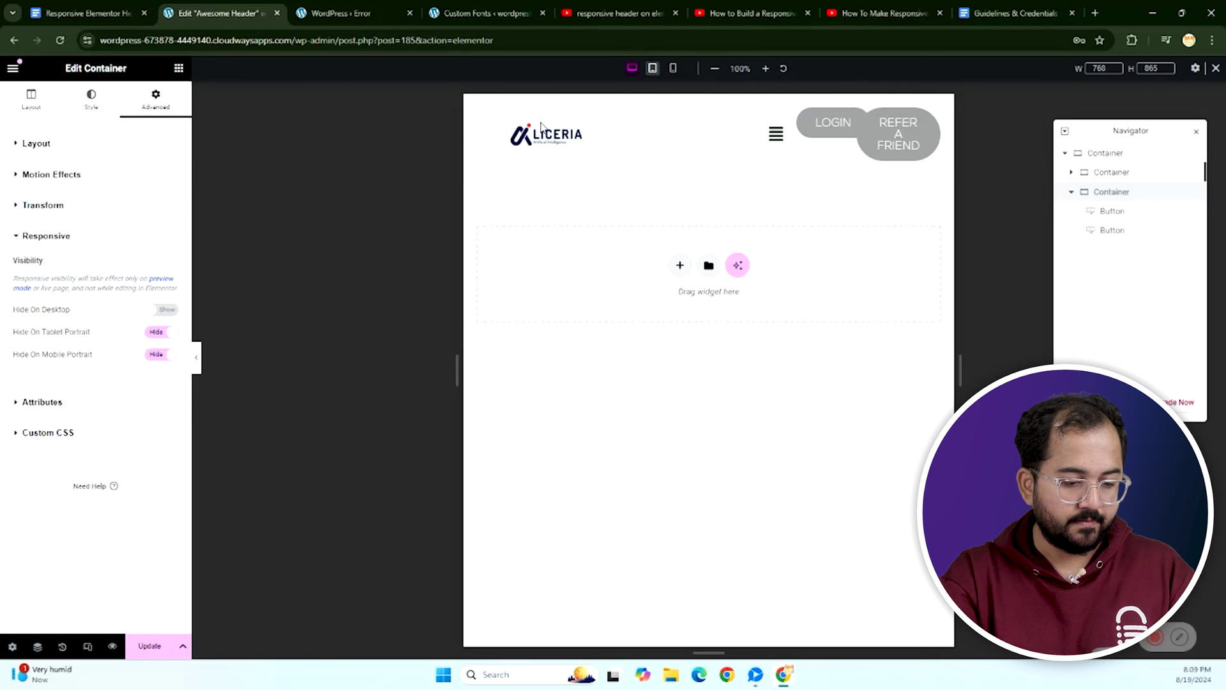
Set the logo-and-menu container width to 100%.
click(1103, 172)
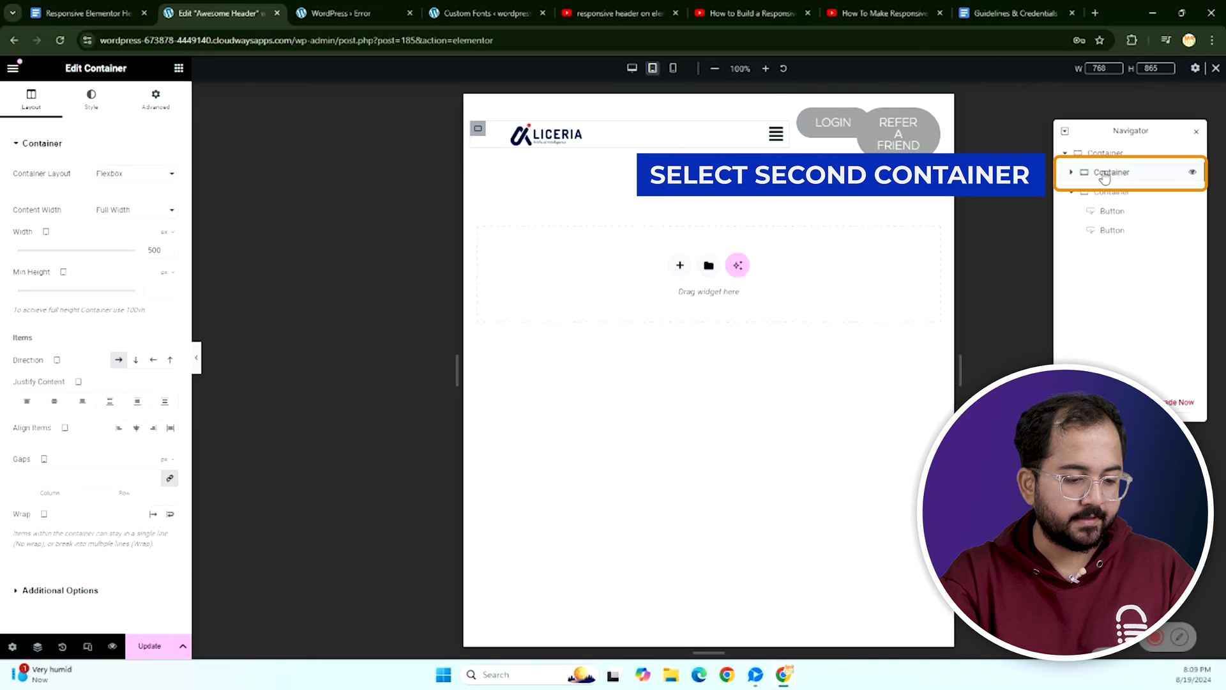
click(164, 232)
click(167, 252)
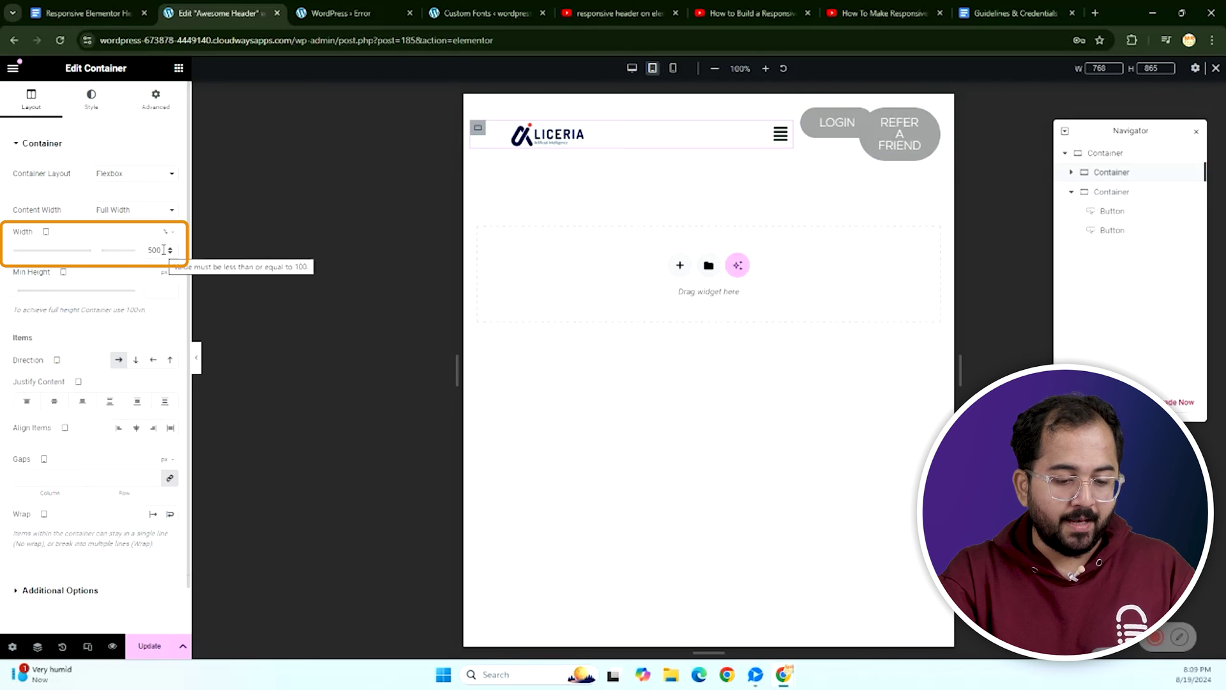
double_click(152, 250)
text(100)
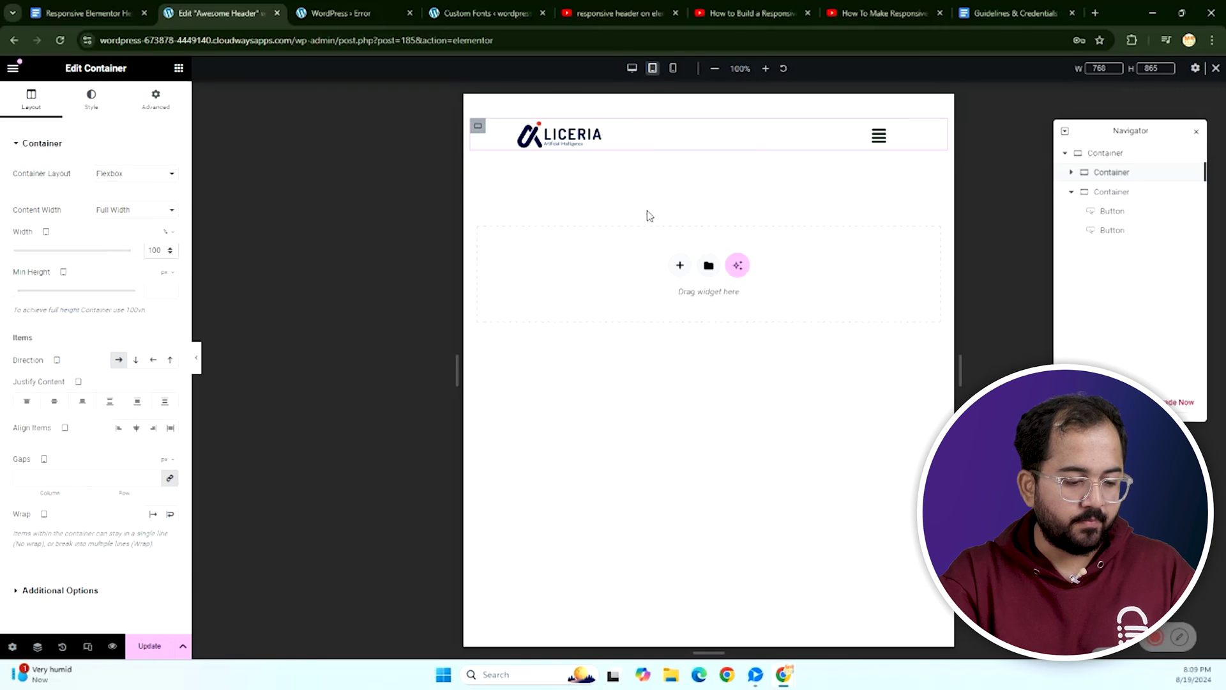
Give the navigation menu dropdown a white background and preview the open mobile dropdown.
click(880, 146)
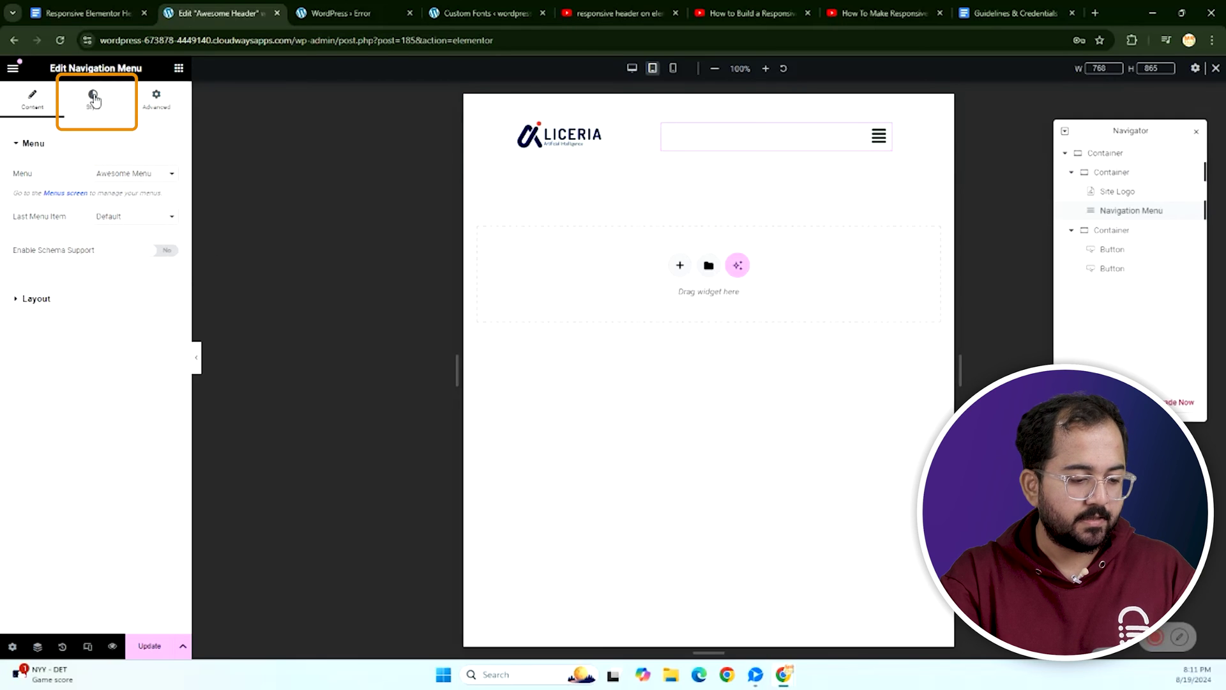
click(94, 99)
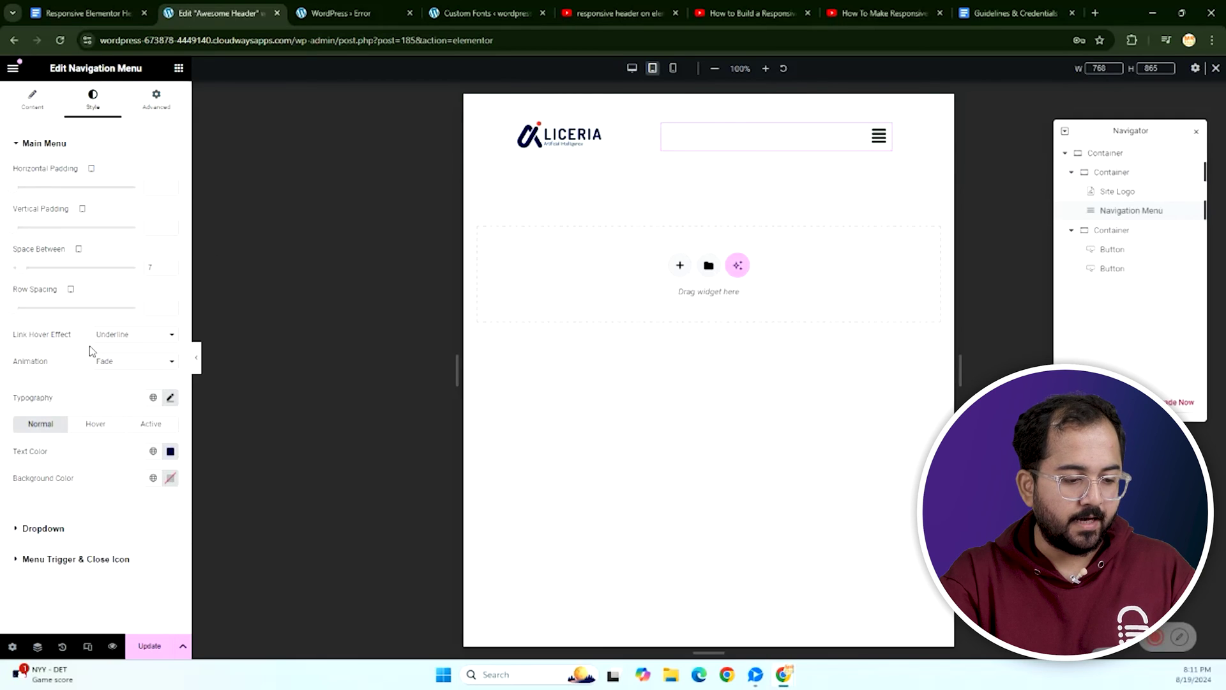
click(20, 528)
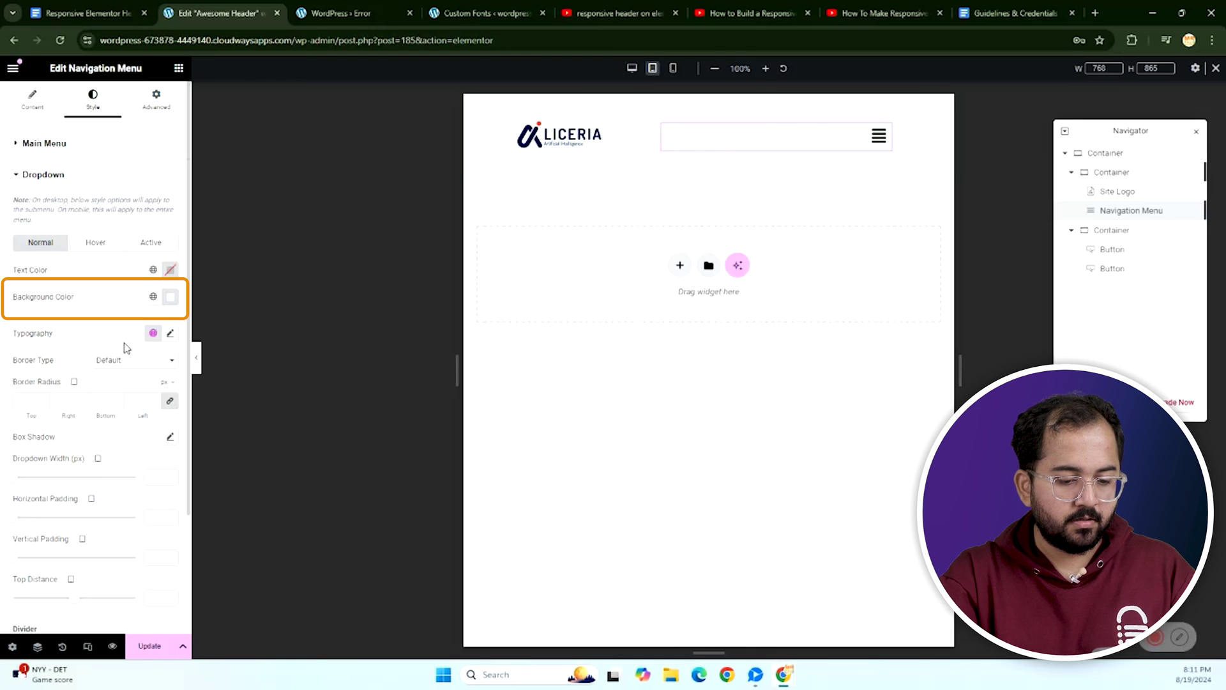
click(170, 296)
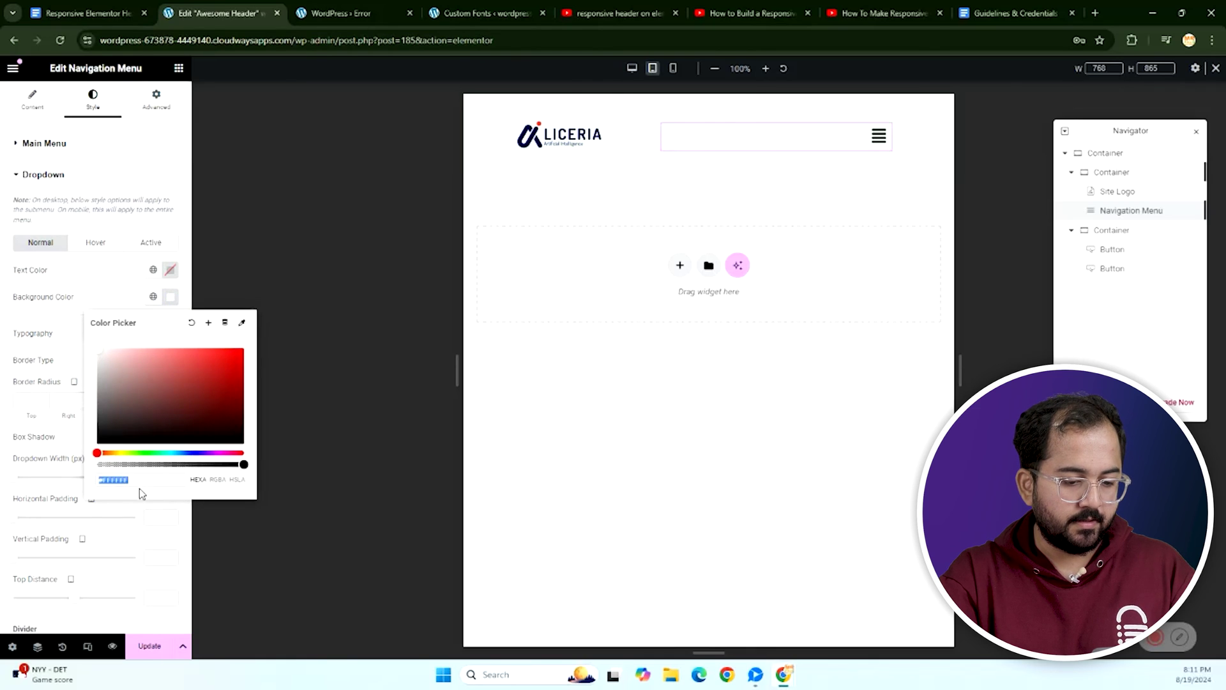
click(880, 137)
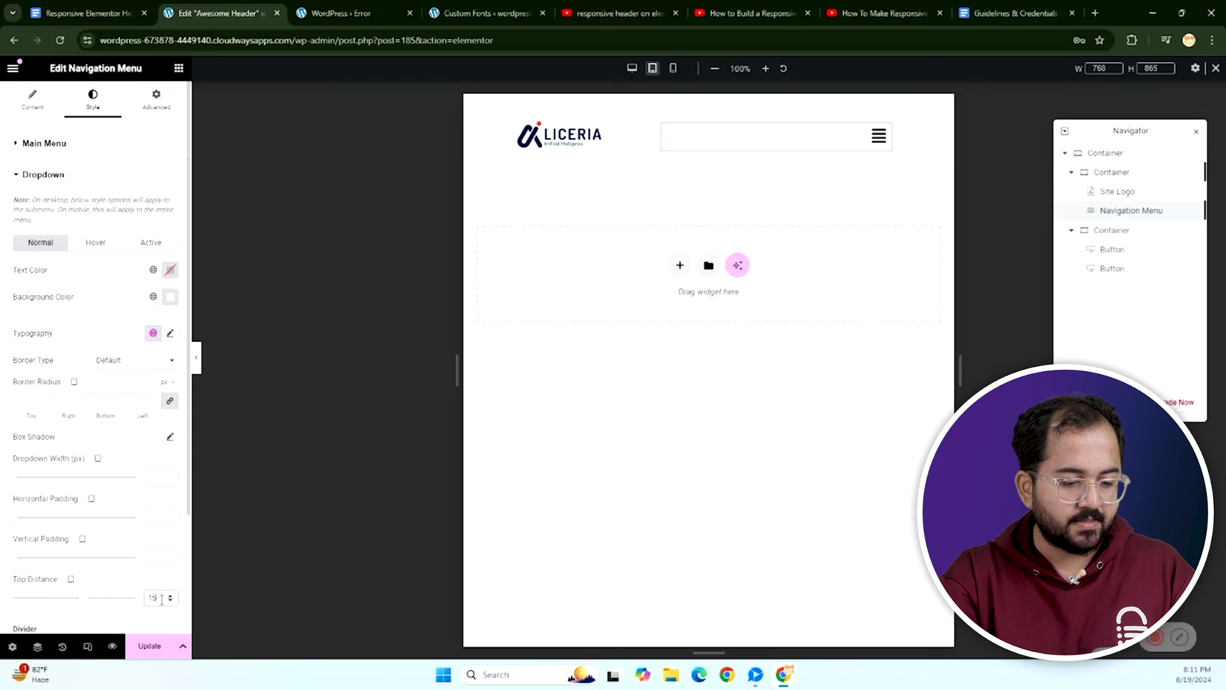
scroll(98, 486, down, 2)
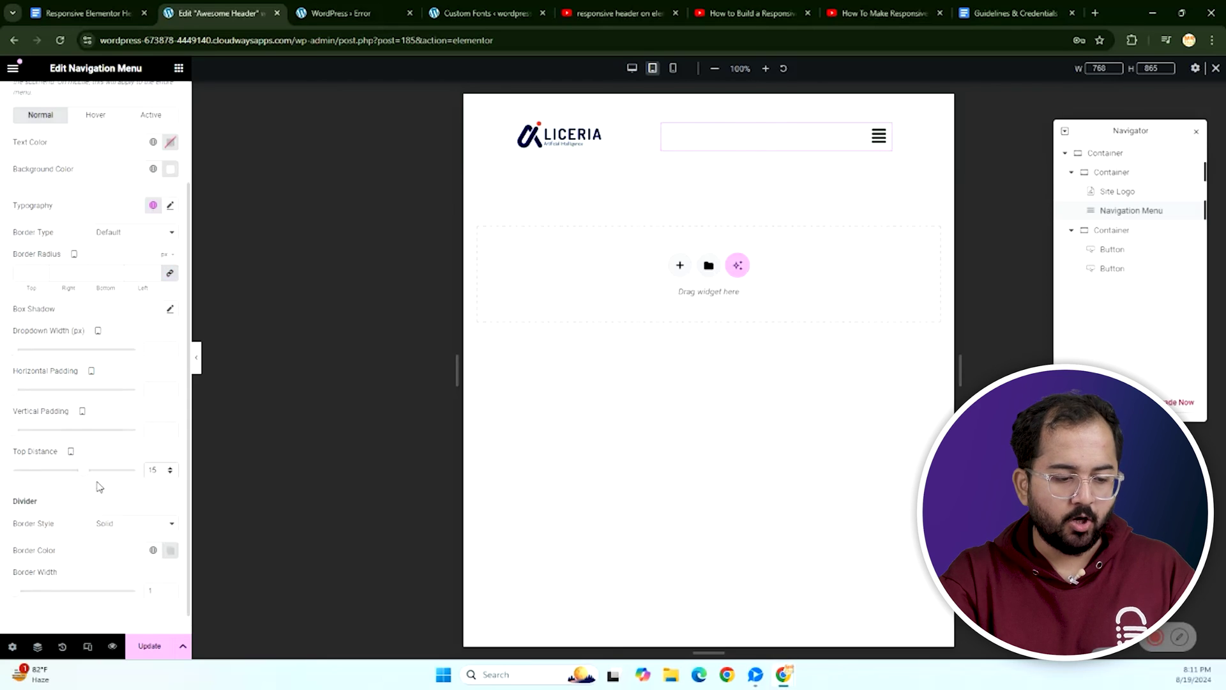
scroll(99, 486, up, 2)
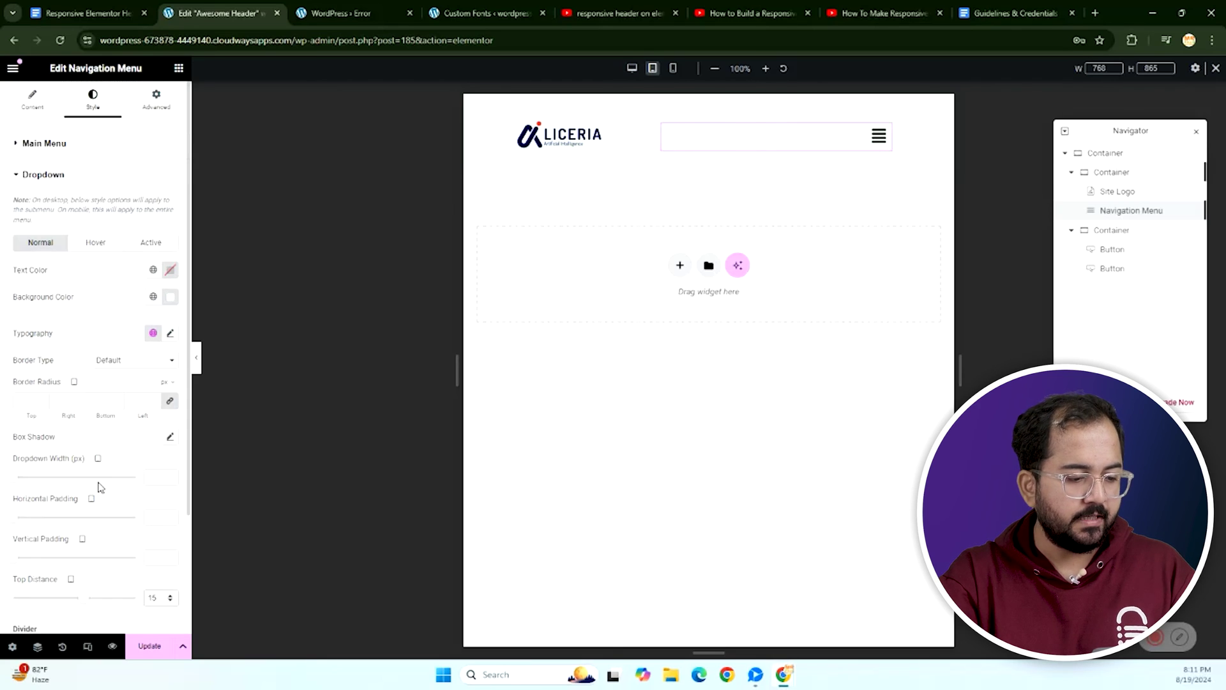
In mobile preview, shrink the site logo so the menu toggle fits beside it.
click(673, 68)
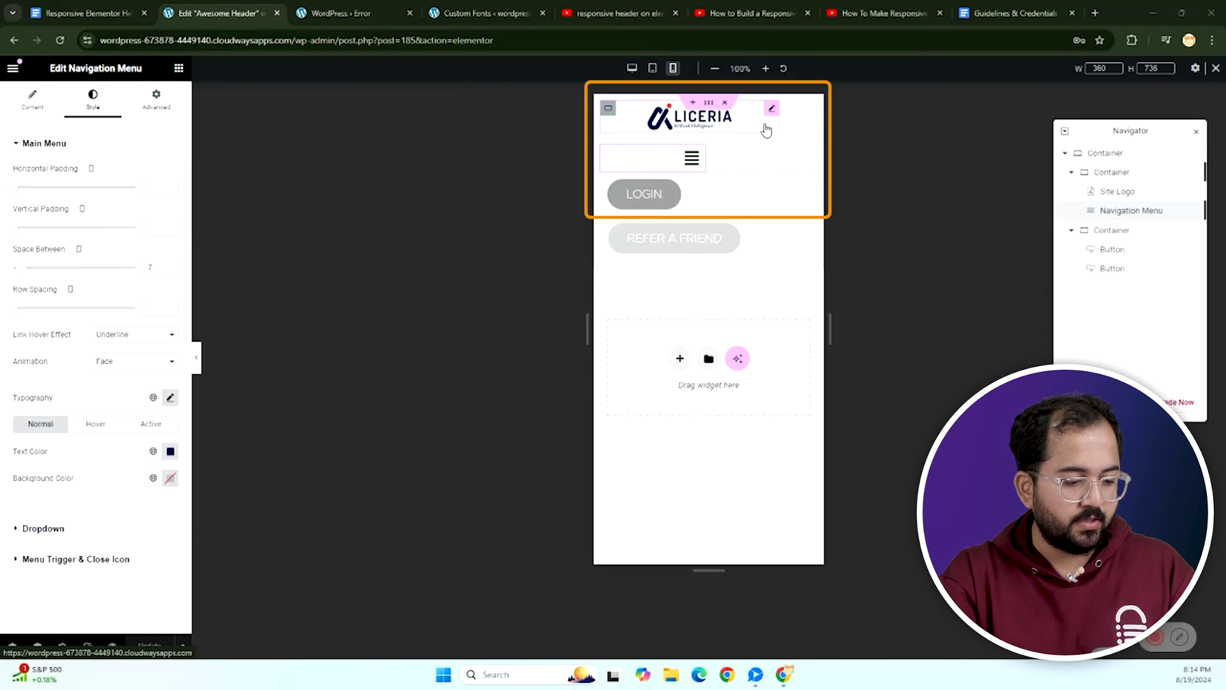
drag(779, 120, 723, 128)
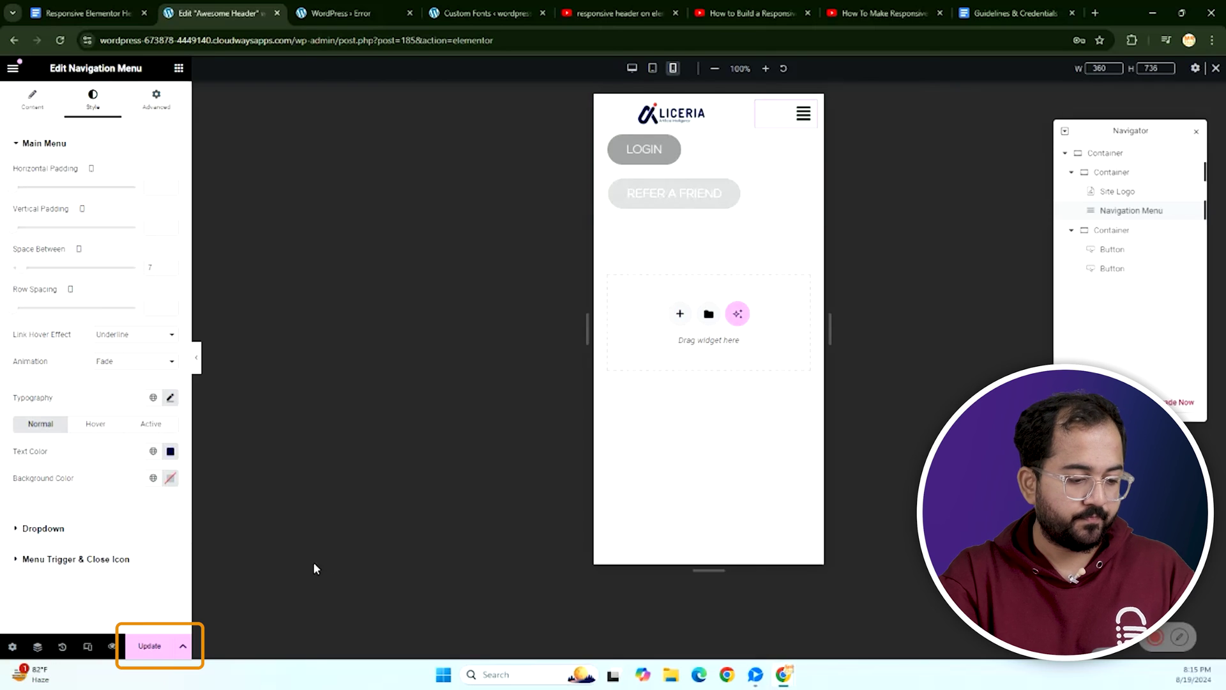
Save the header, preview it live, and open the About page from the mobile menu.
click(156, 647)
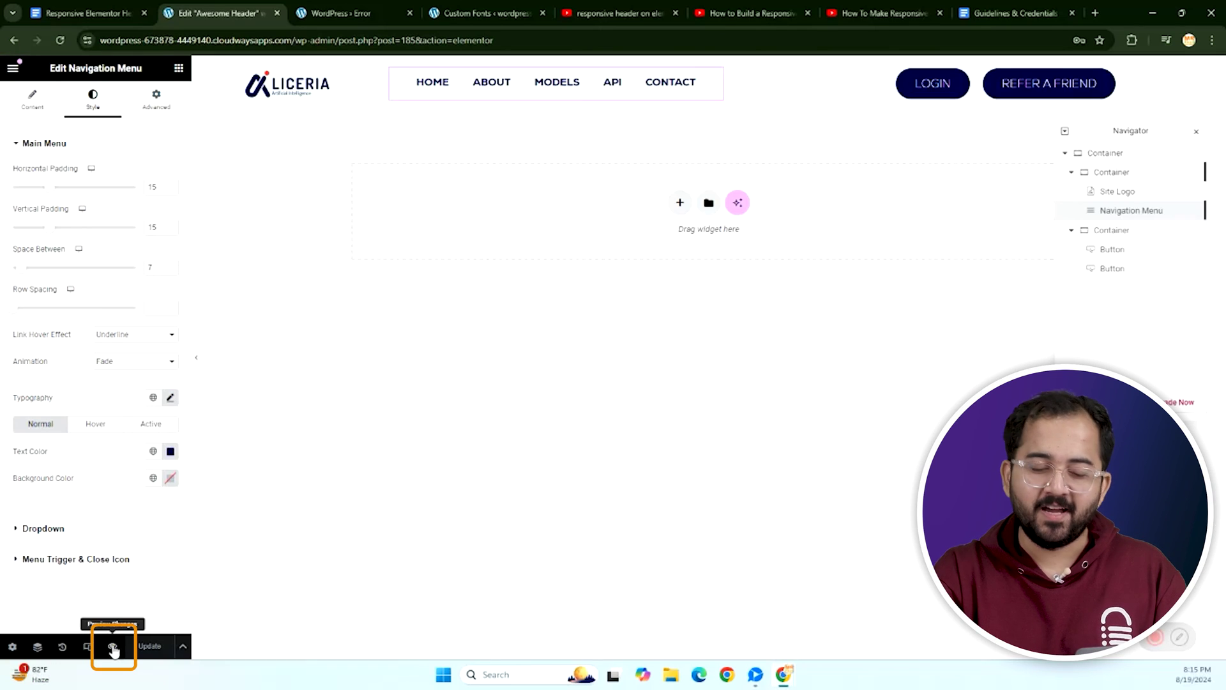
click(113, 647)
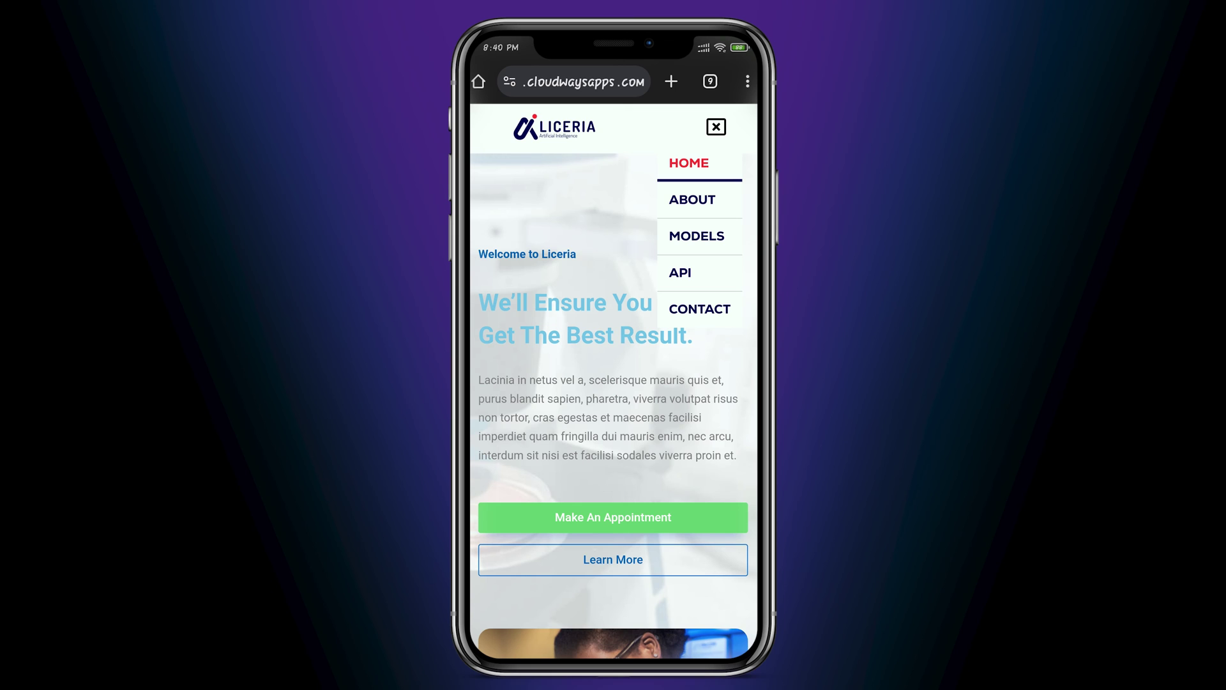
click(693, 199)
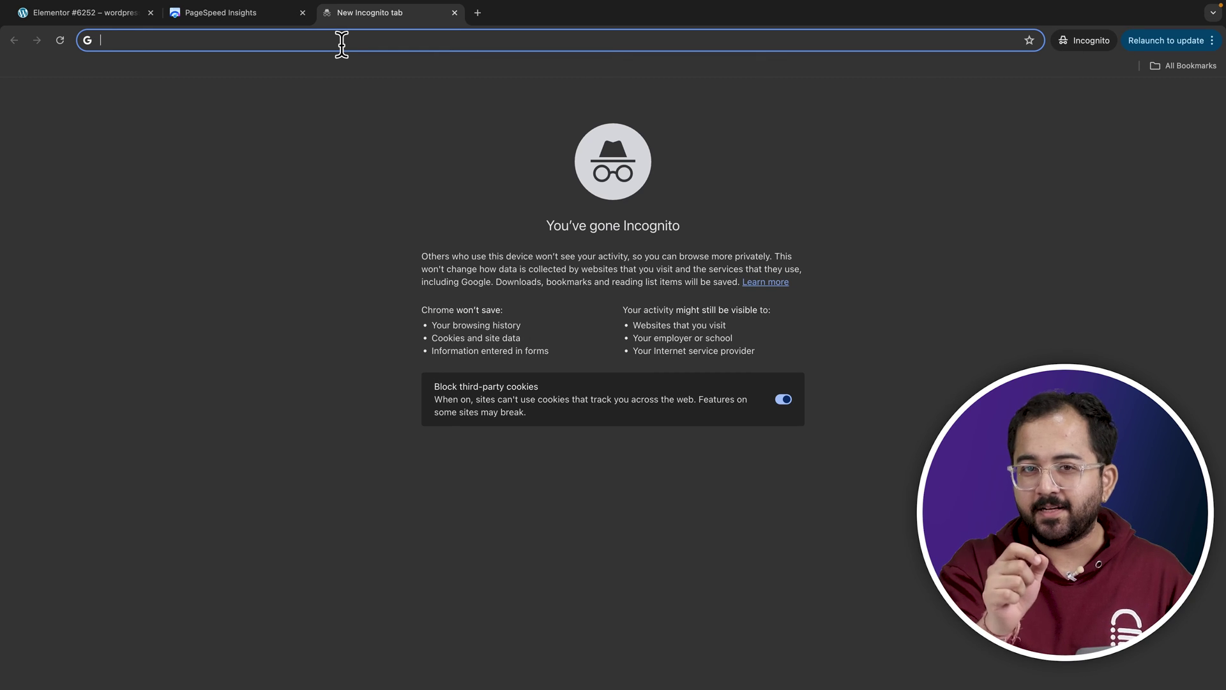
Load the AirLift website and sign up with an account e-mail and password.
text(air)
key(Return)
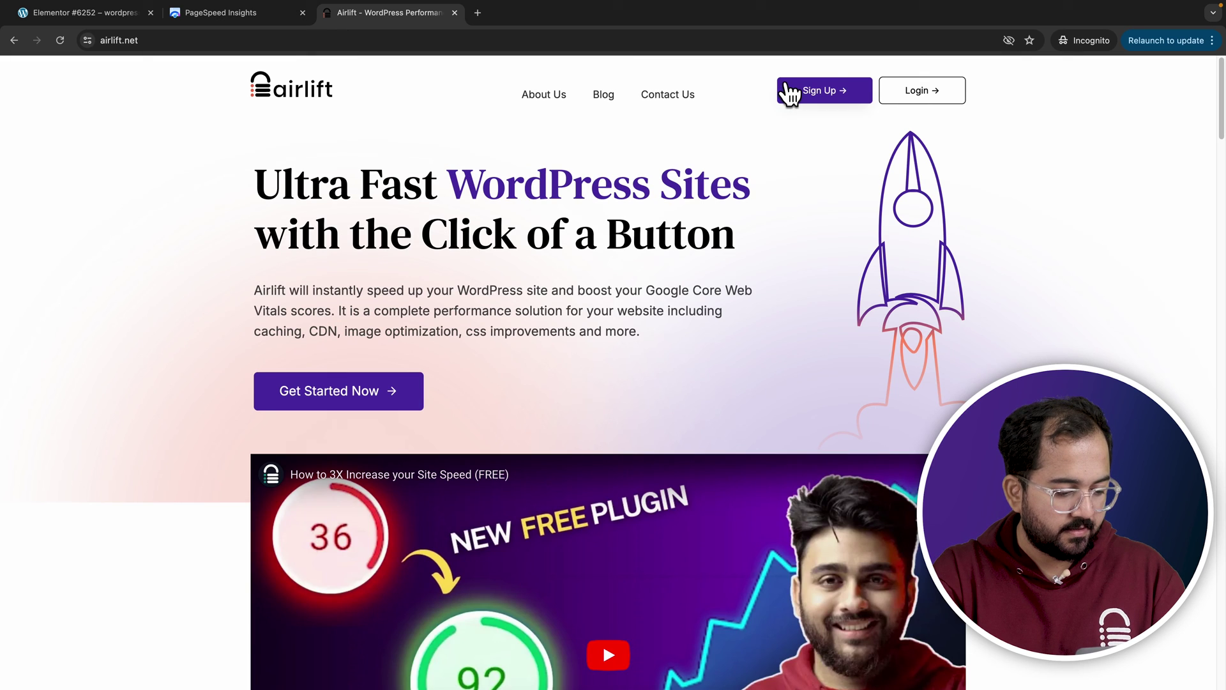
click(791, 90)
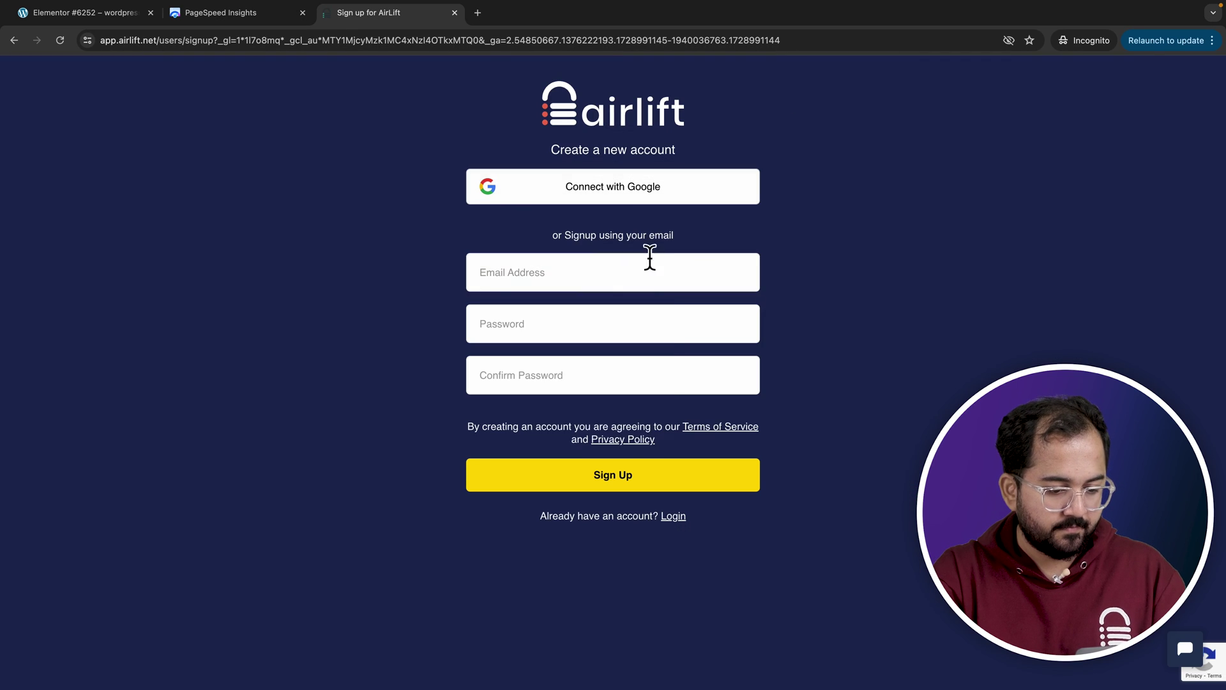
click(648, 268)
key(Tab)
key(super+v)
key(Tab)
key(super+v)
click(569, 480)
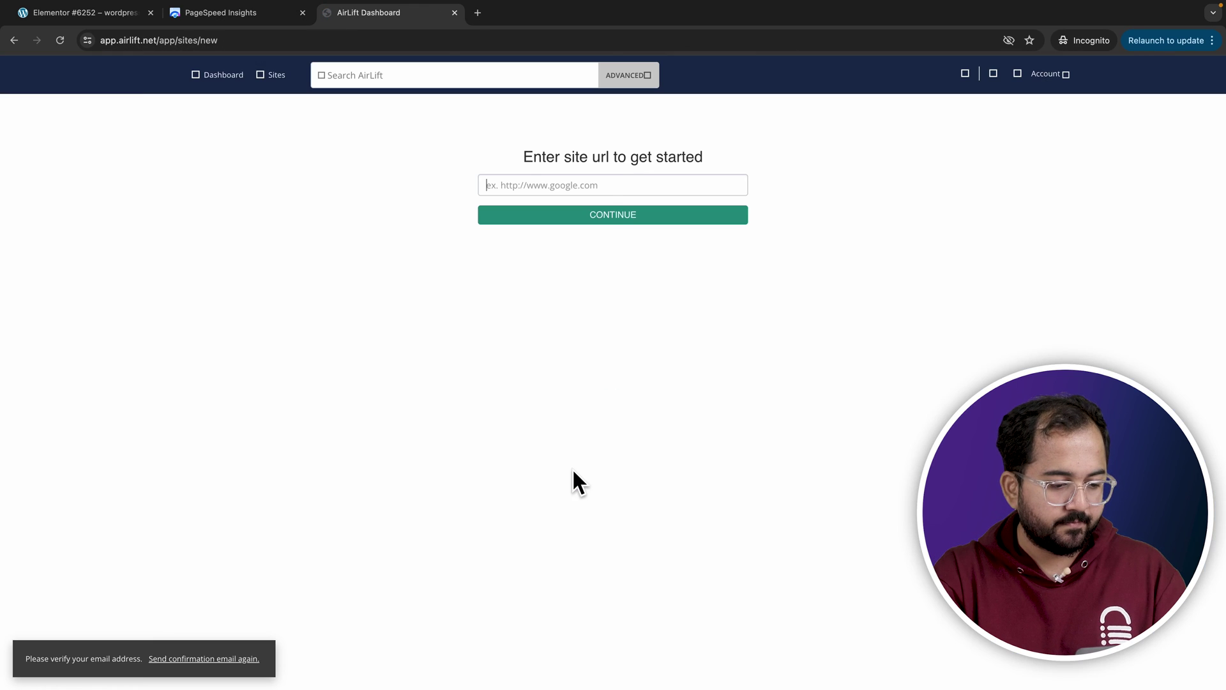
Register the WordPress site's address and download the AirLift plugin zip.
click(600, 246)
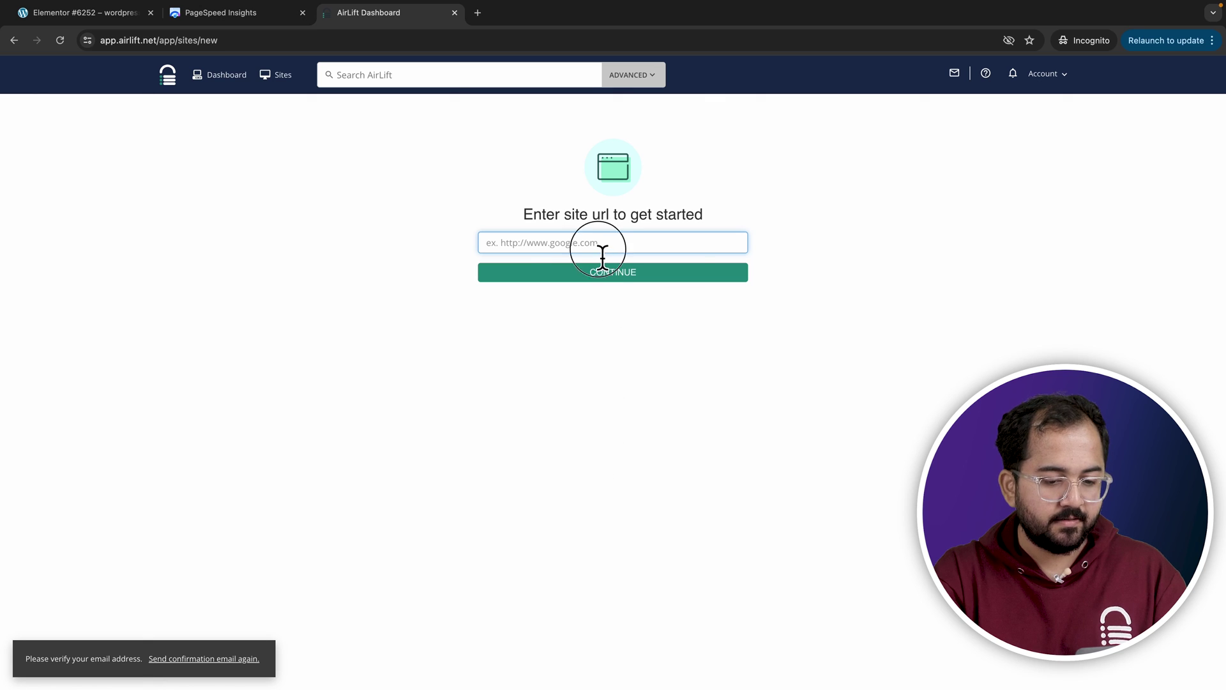
text(https://wordpress-673878-4448770.cloudwaysapps.com/)
click(602, 273)
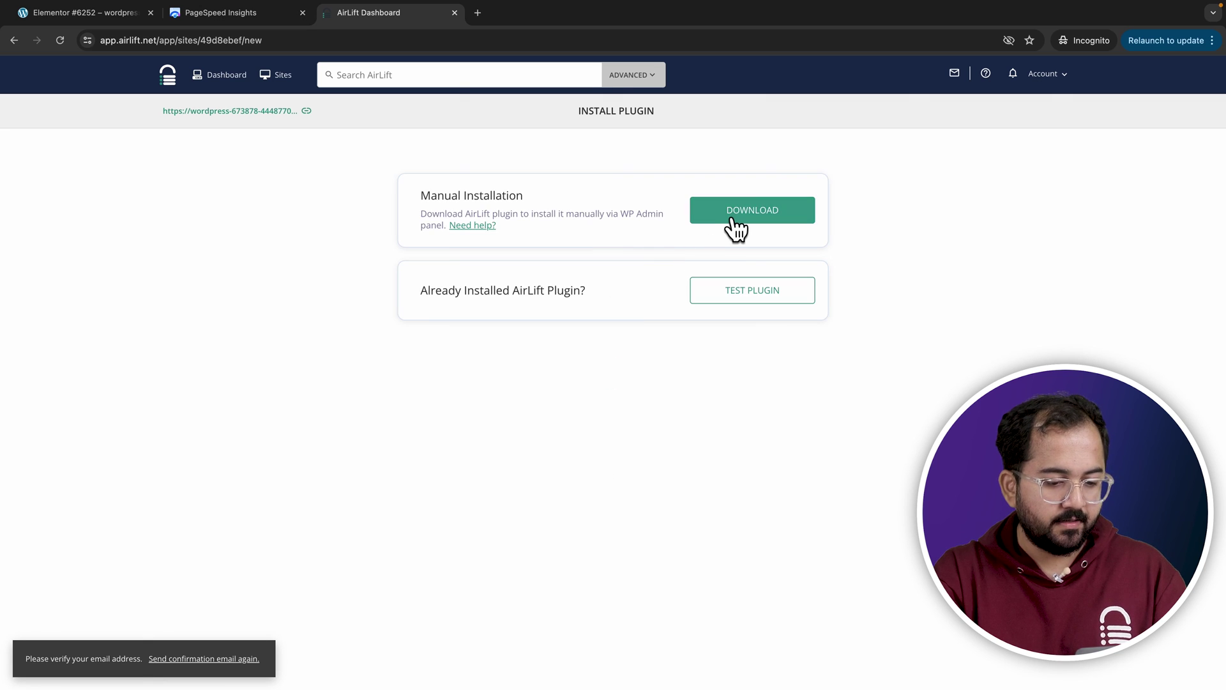
click(738, 220)
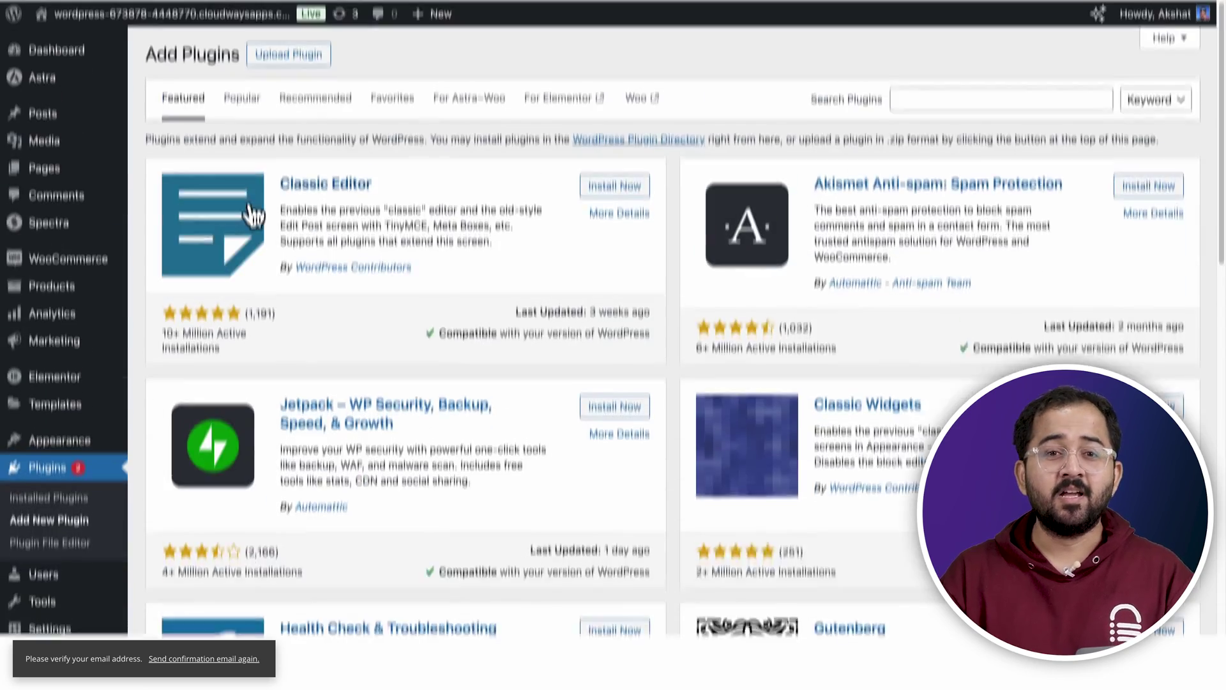
Upload the airlift (1).zip plugin file in WordPress.
click(293, 111)
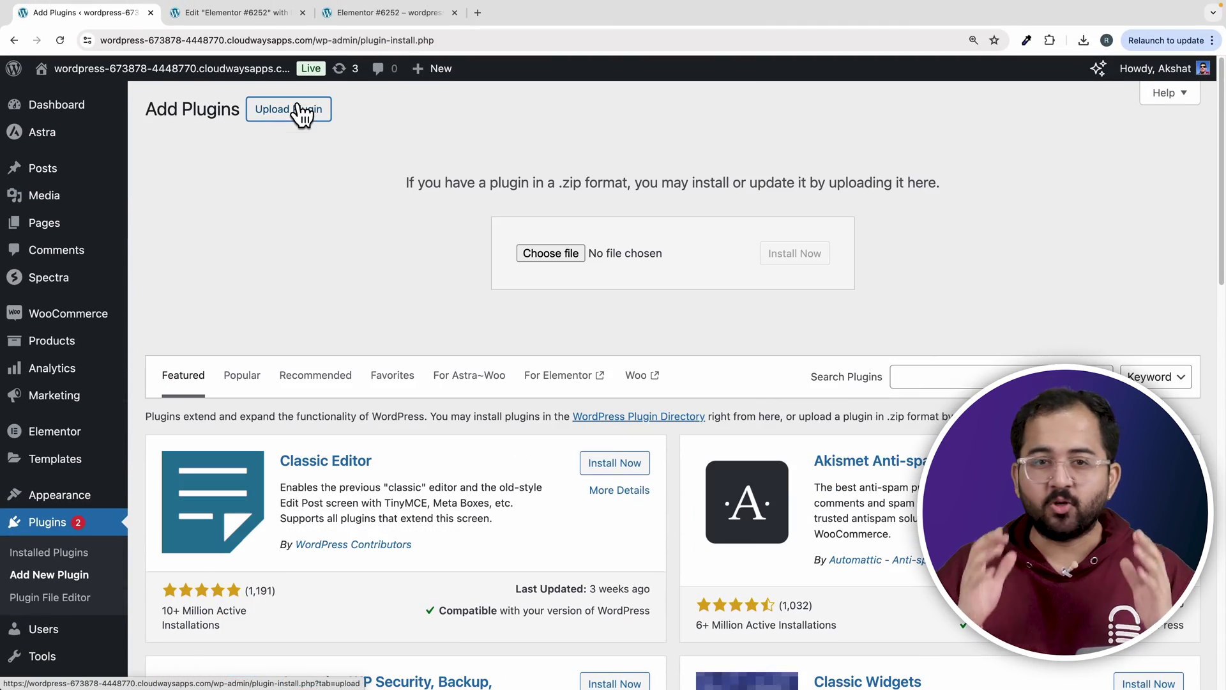
click(522, 251)
click(504, 280)
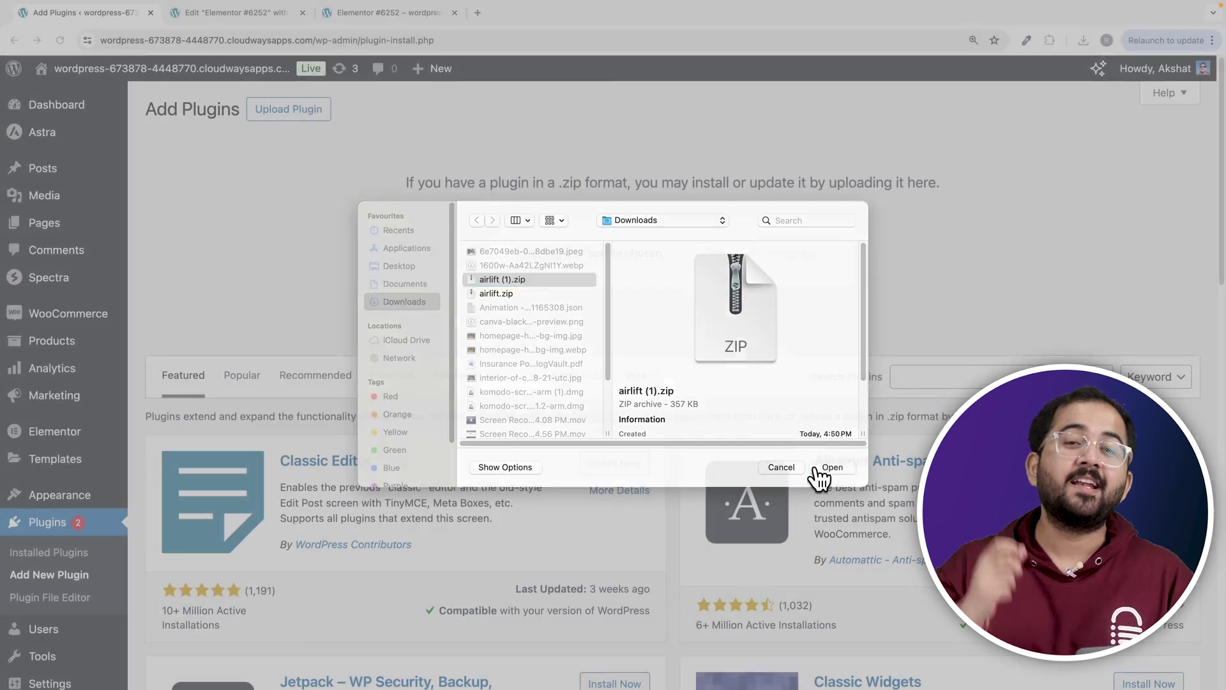
click(832, 468)
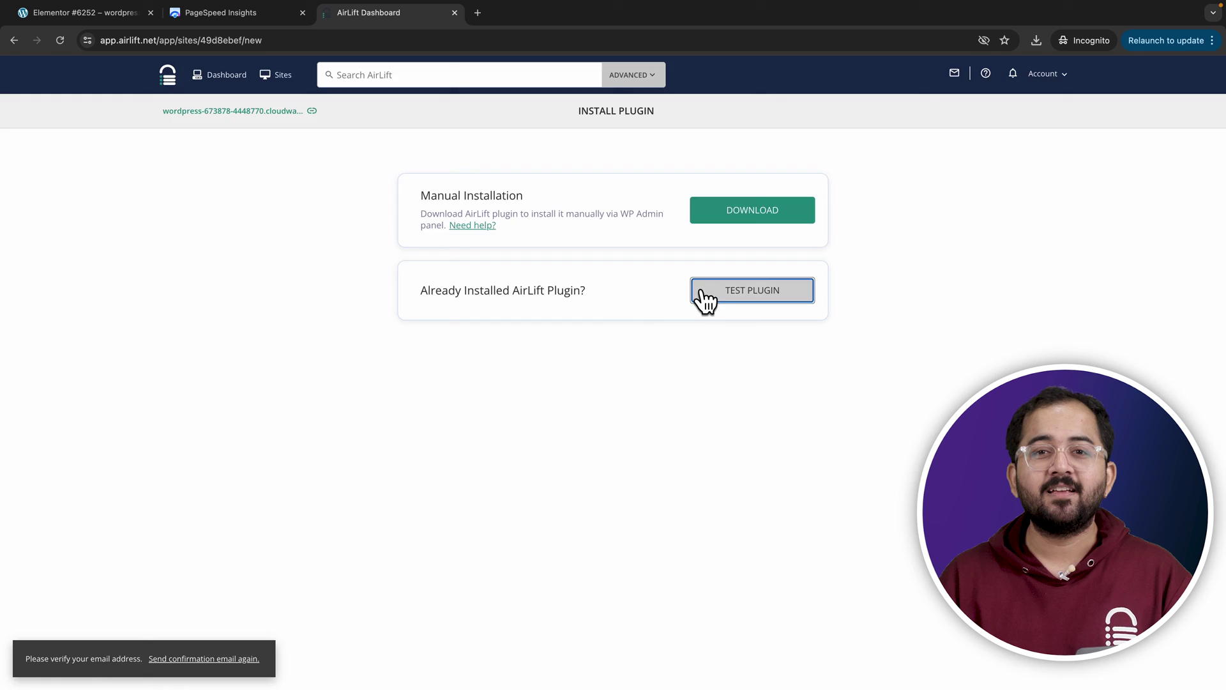
Confirm the AirLift plugin connection, initiate the site sync, and review the performance report.
click(705, 298)
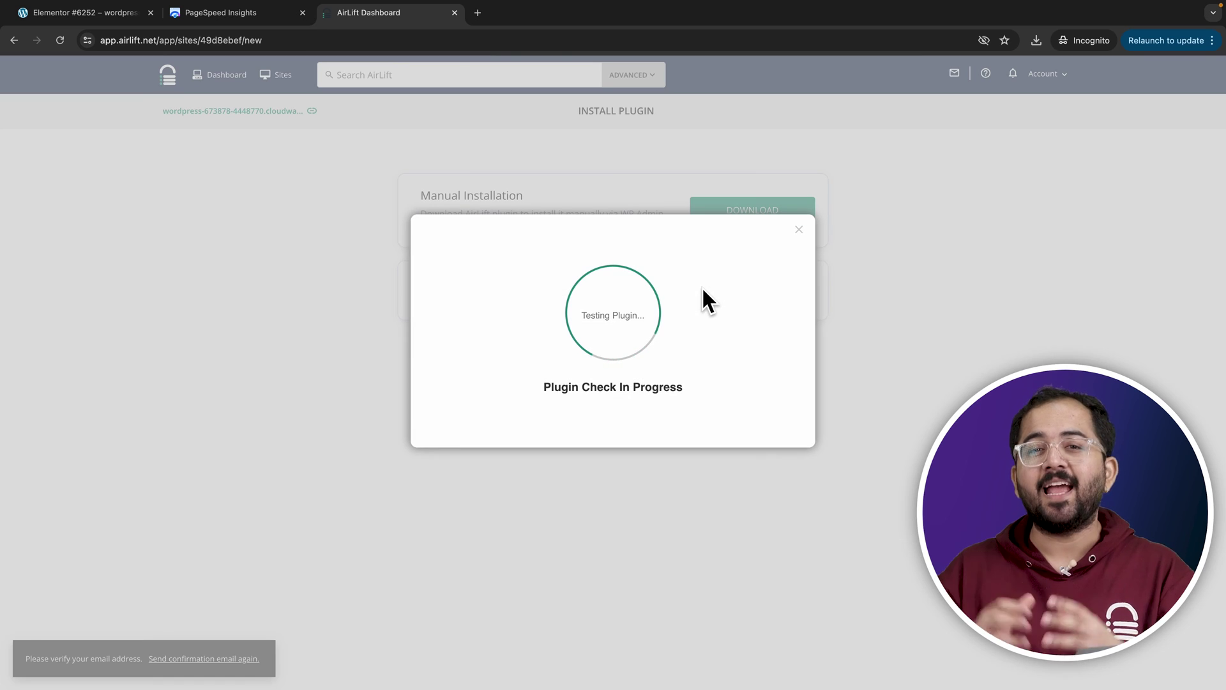
click(622, 394)
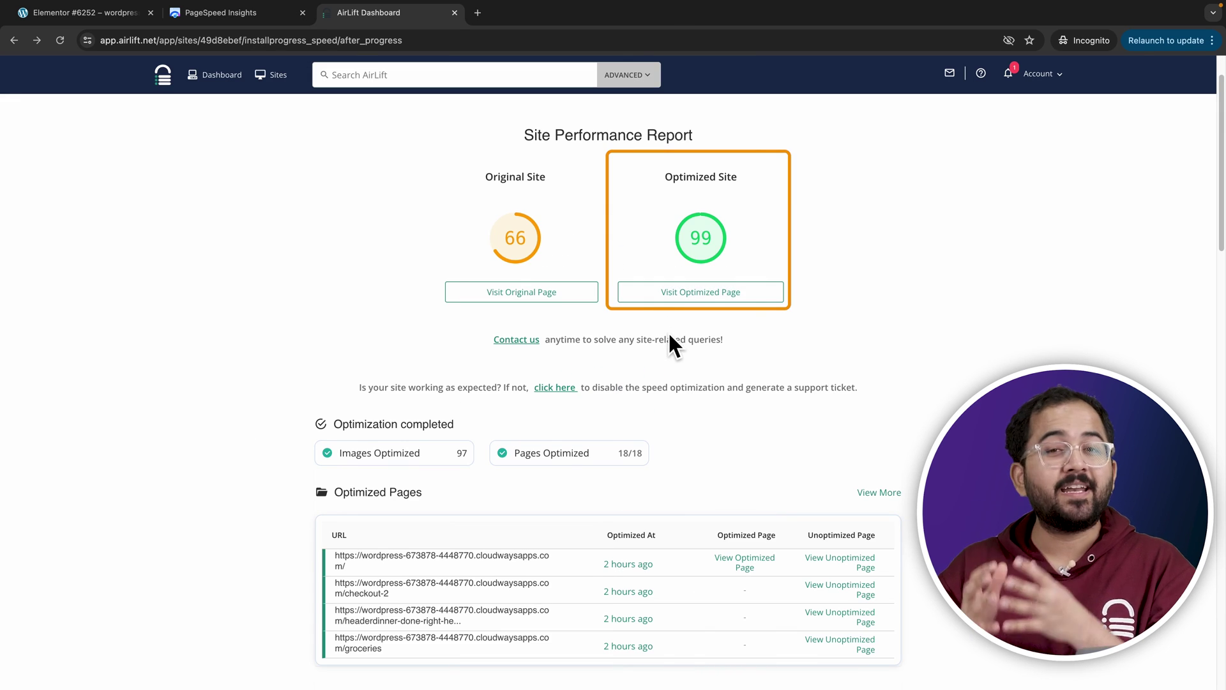
scroll(667, 332, down, 3)
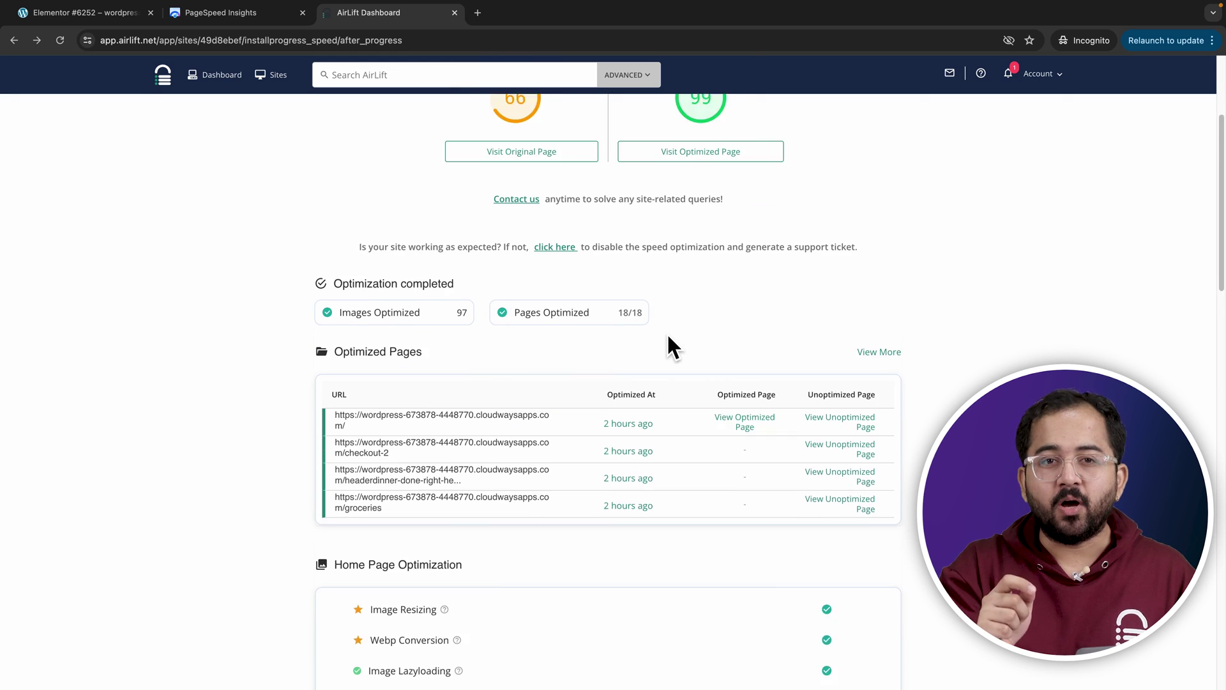
scroll(928, 385, down, 3)
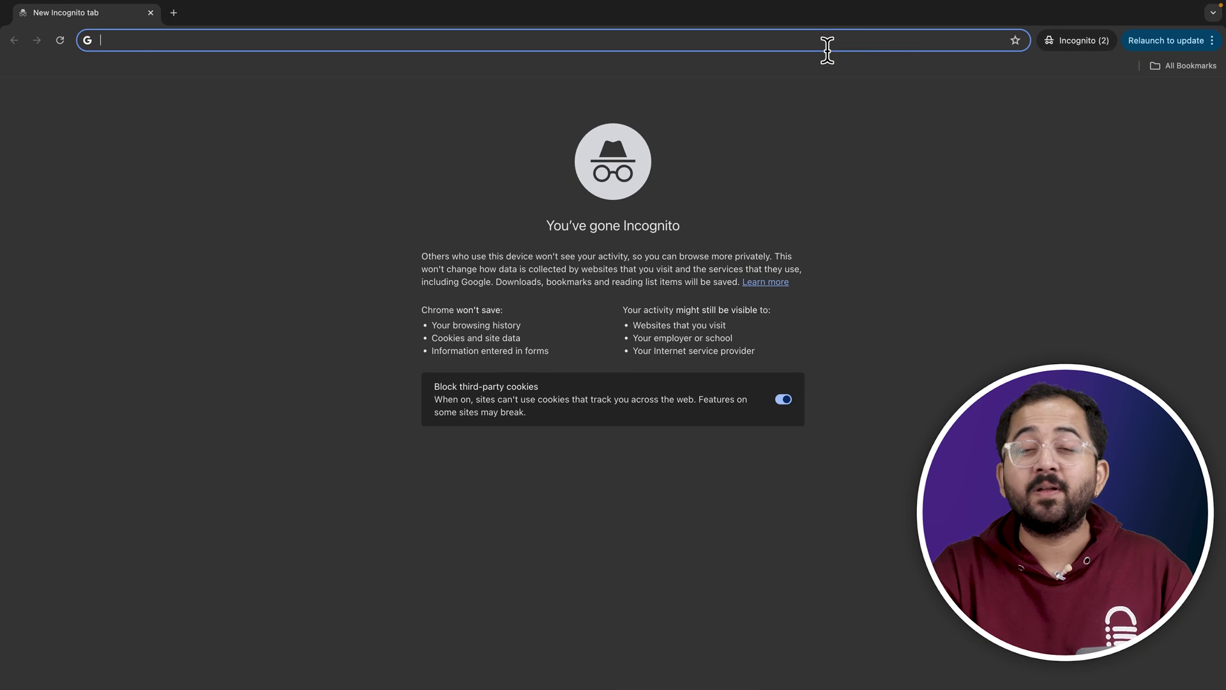
Load the copied restaurant page address in the Incognito tab.
right_click(827, 44)
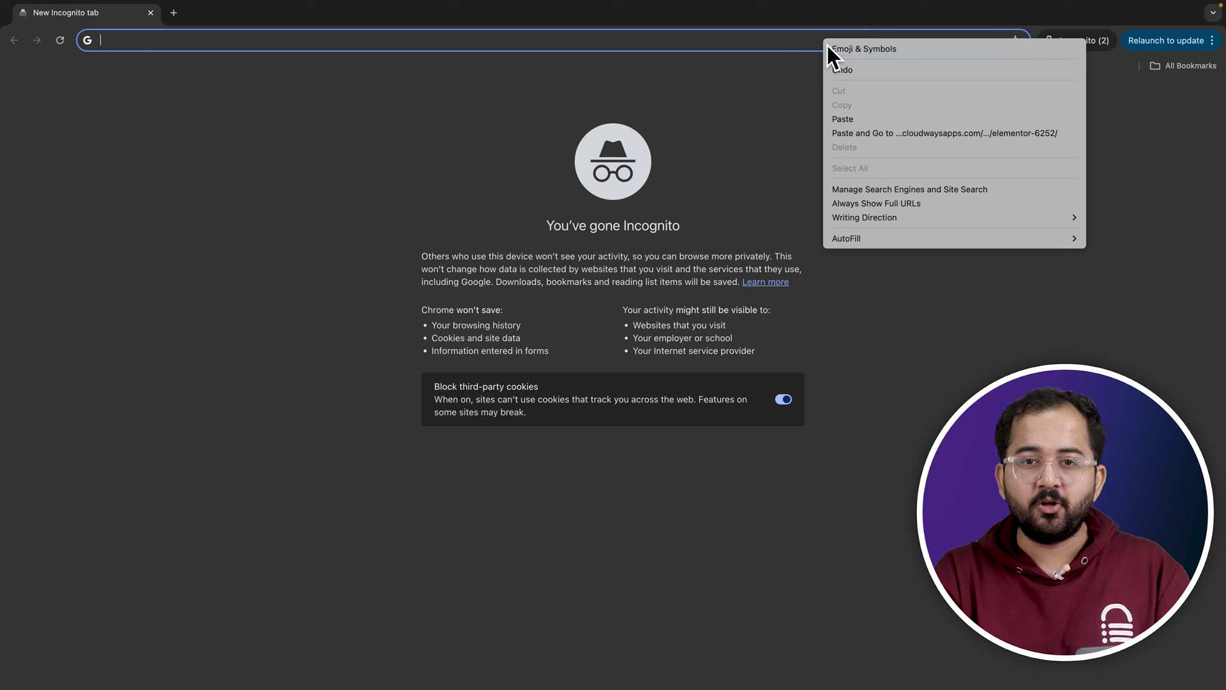
click(848, 120)
key(Return)
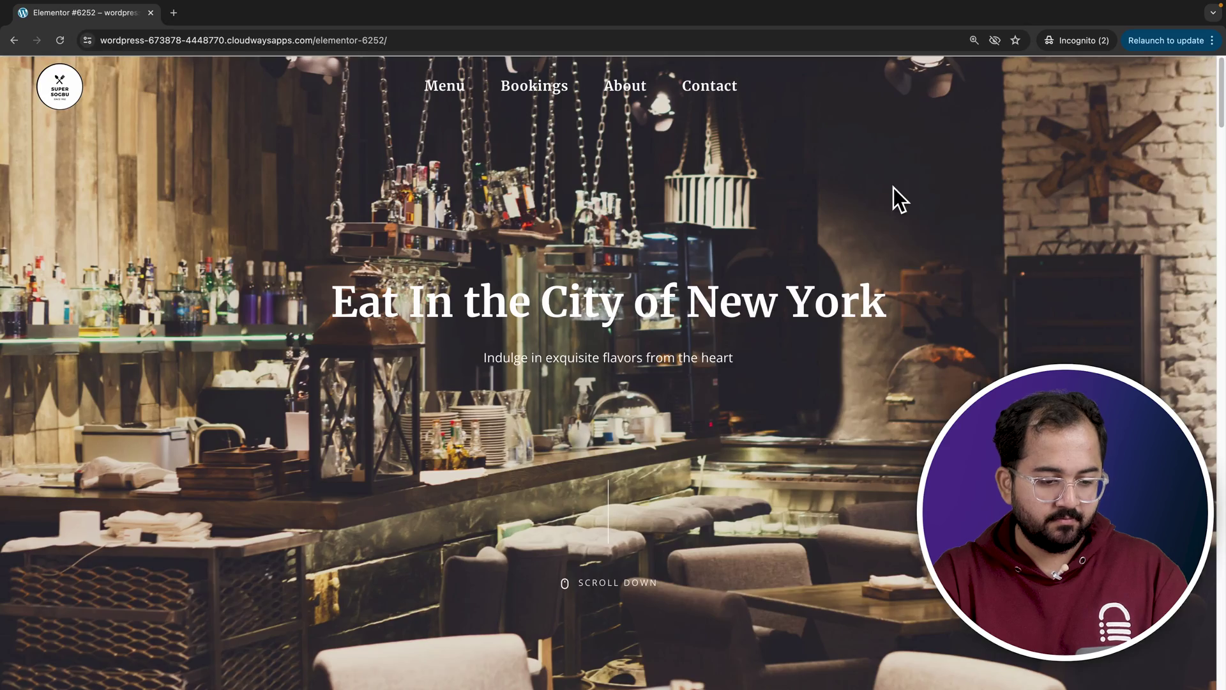
Inspect the hero image and preview the page with DevTools mobile device presets.
right_click(893, 185)
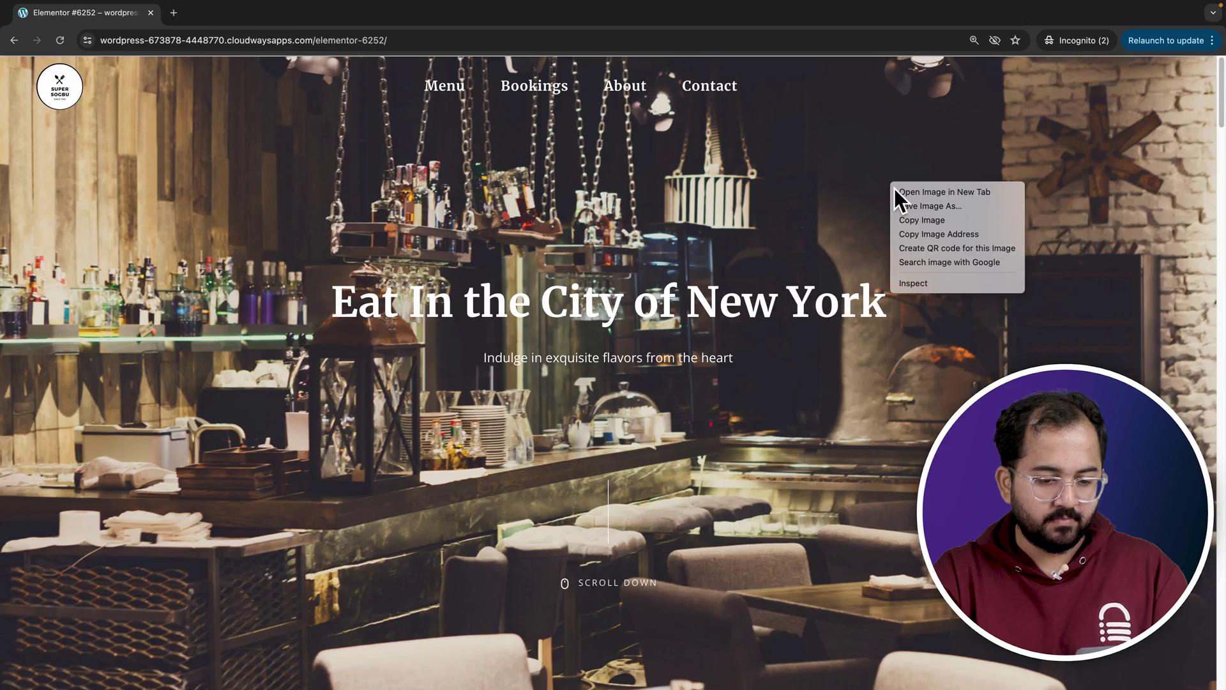
click(922, 284)
mouse_move(922, 286)
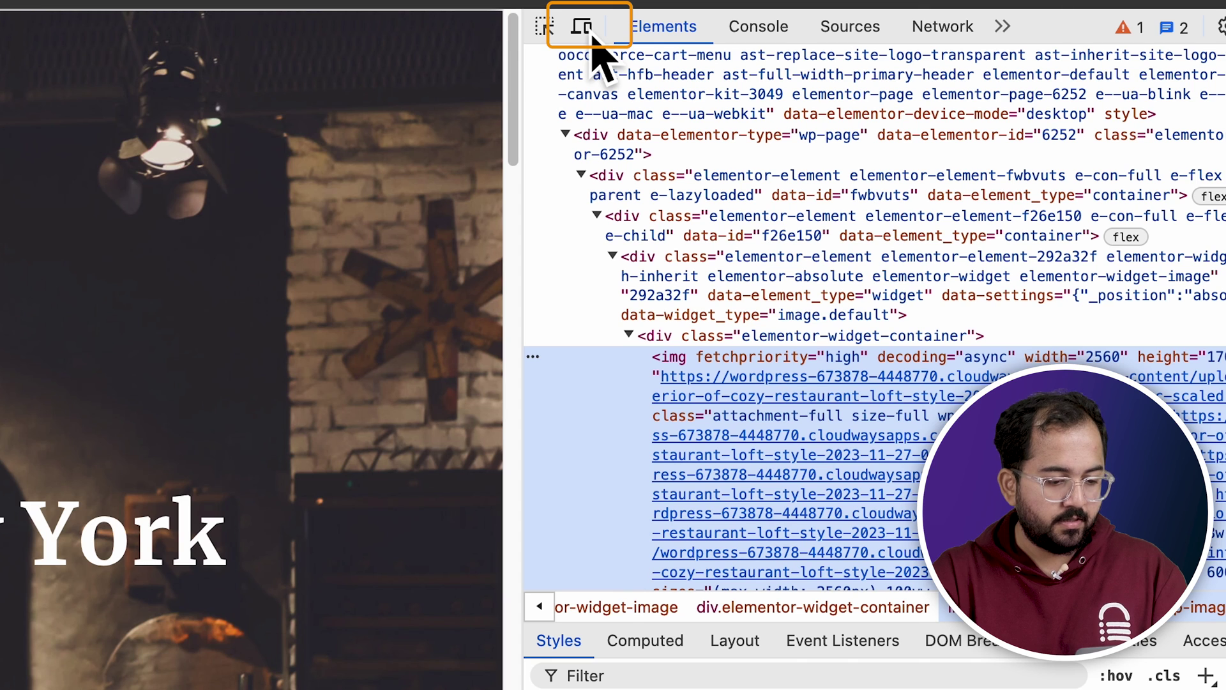
click(596, 19)
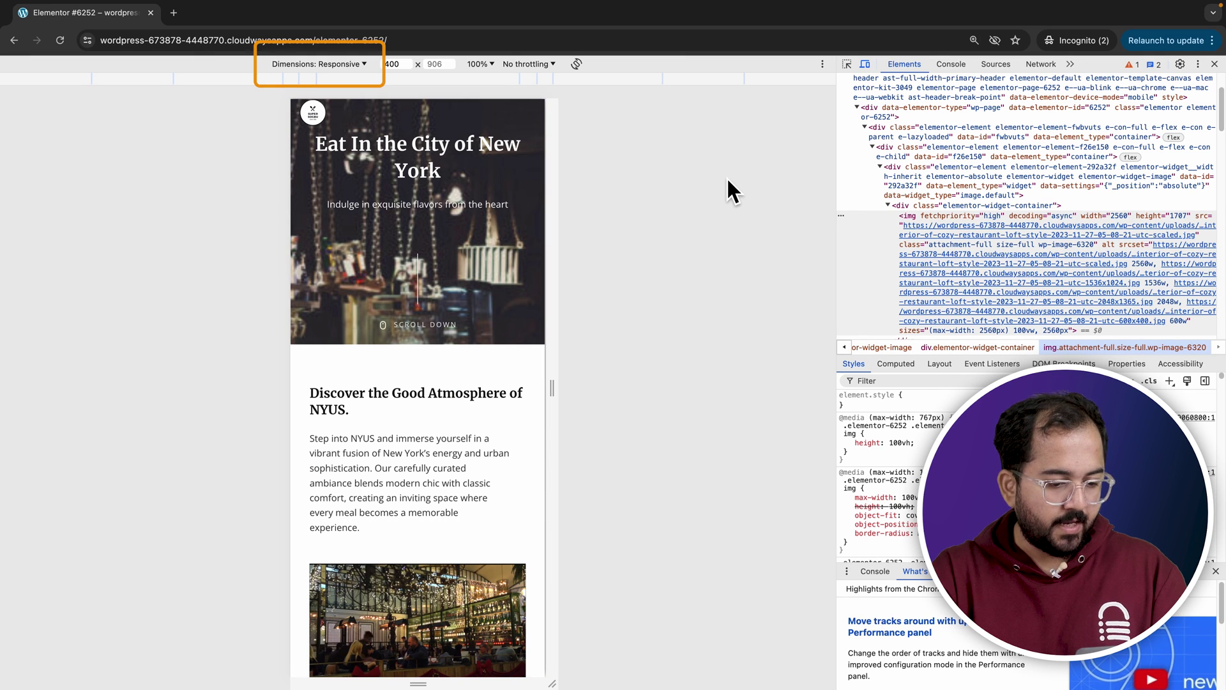
click(362, 66)
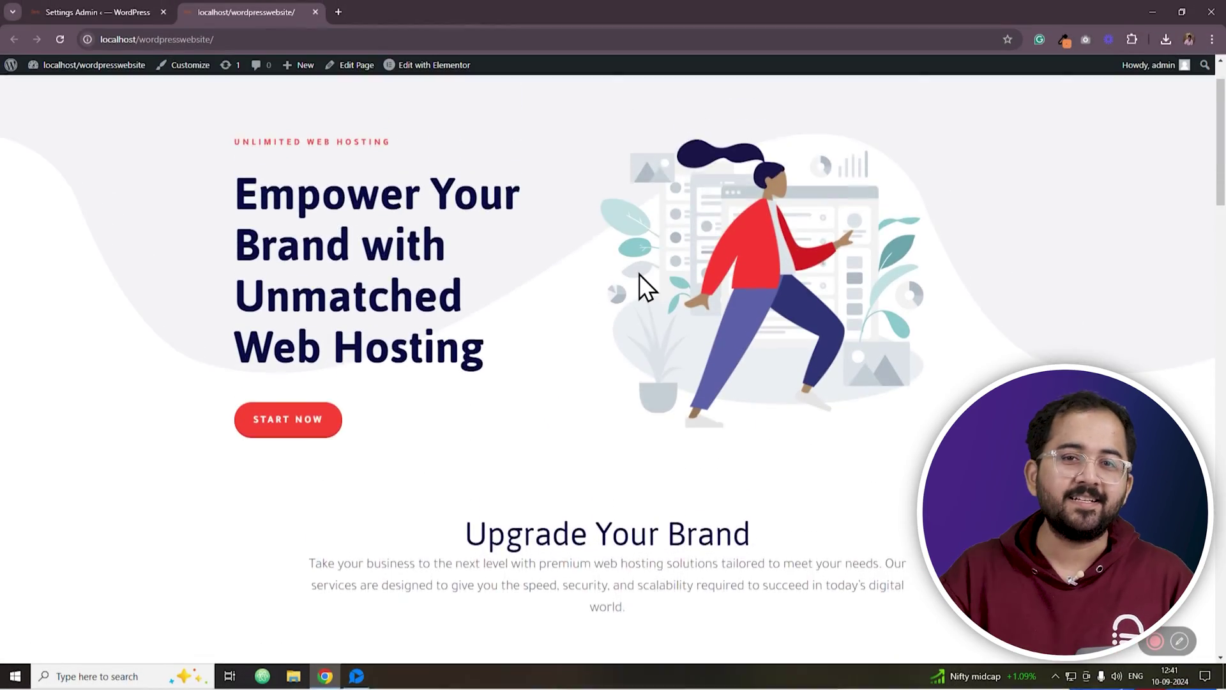
scroll(639, 274, down, 3)
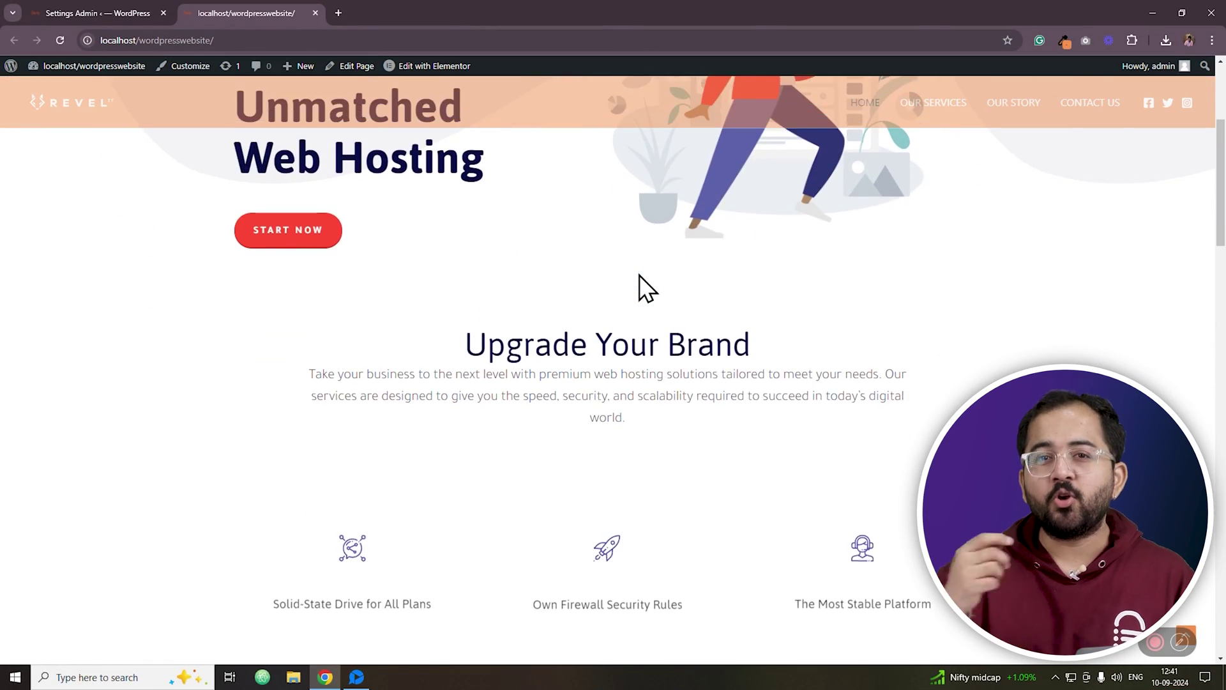
scroll(638, 275, down, 6)
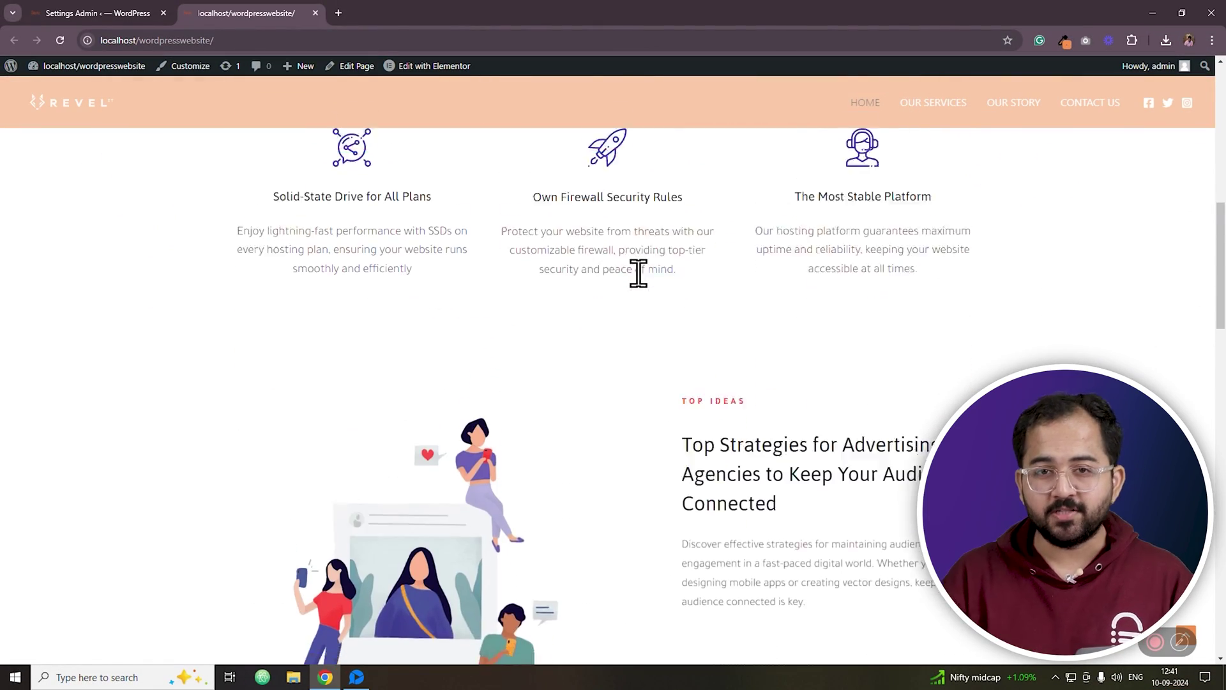
scroll(639, 275, down, 8)
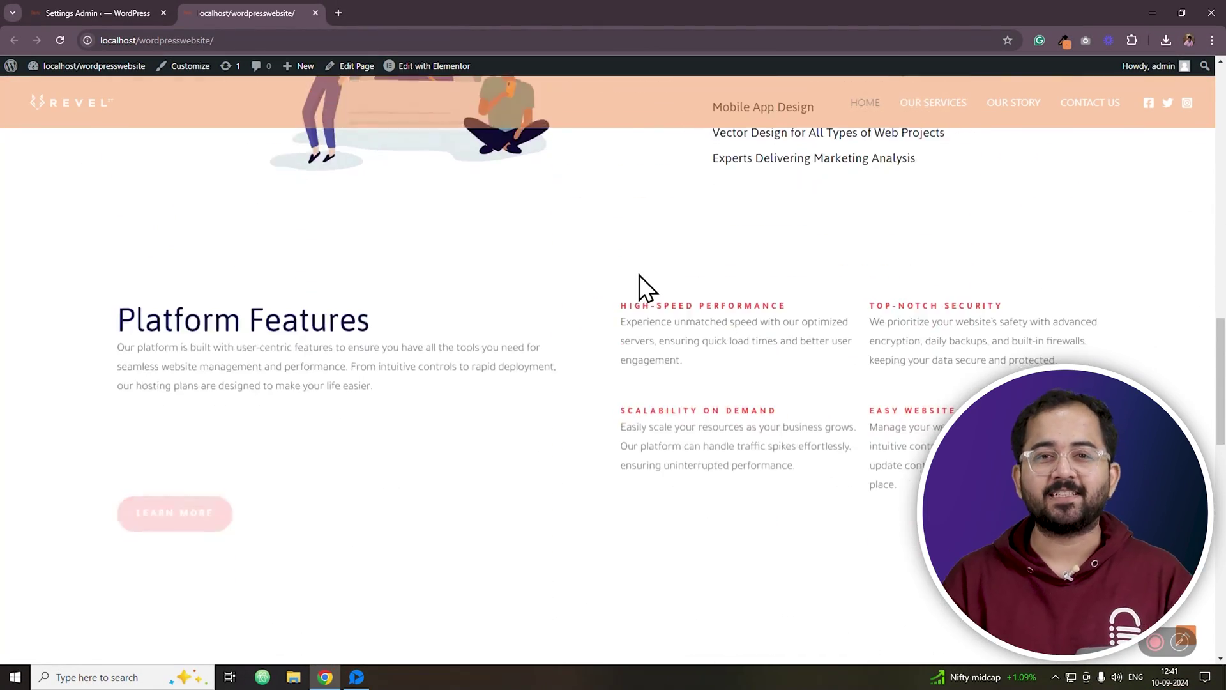